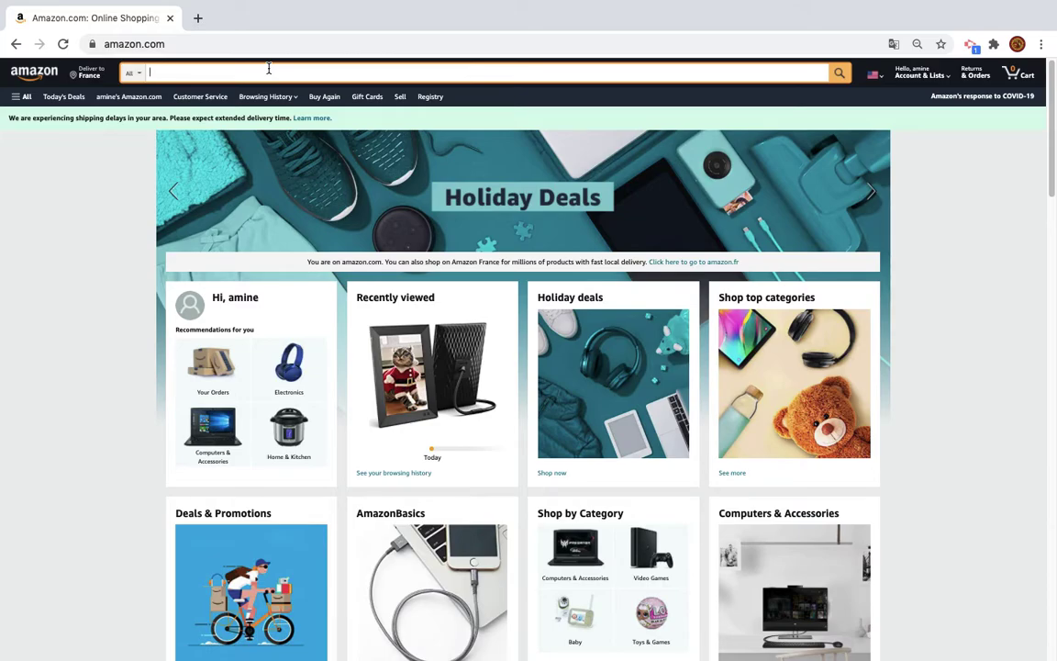
Search Amazon for samsung, open the Samsung Galaxy Watch 3 page and start importing it
text(samsung)
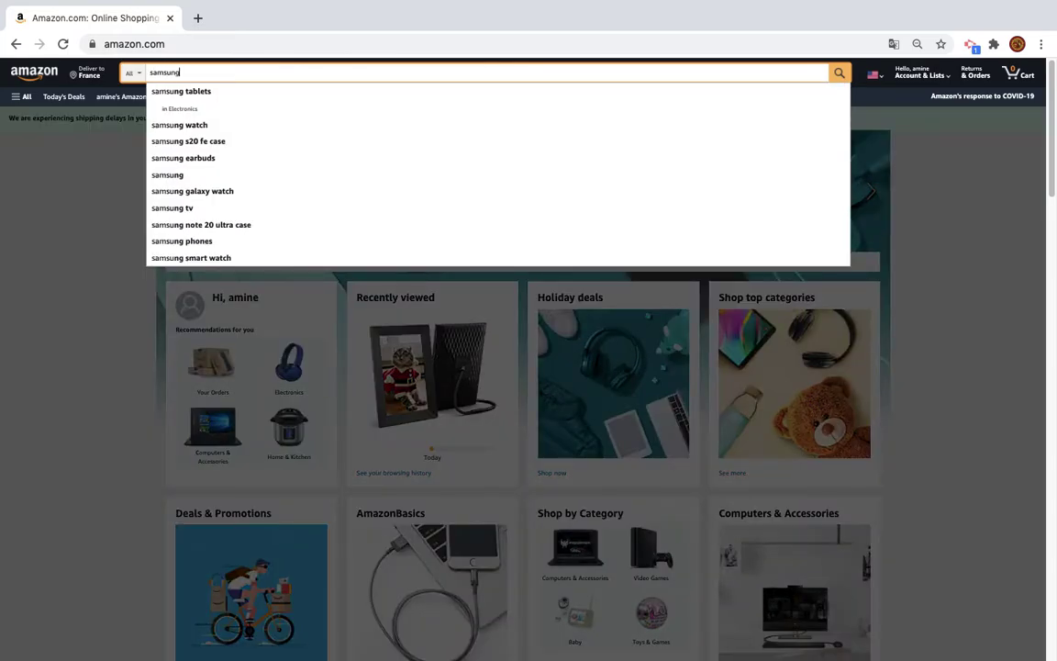
key(Return)
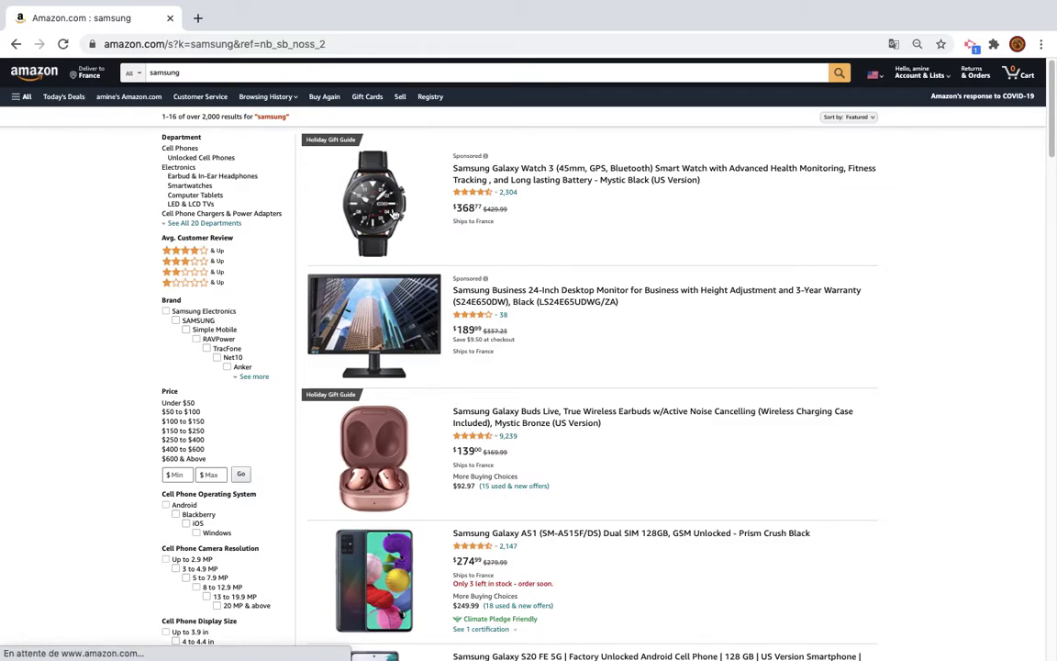
click(393, 213)
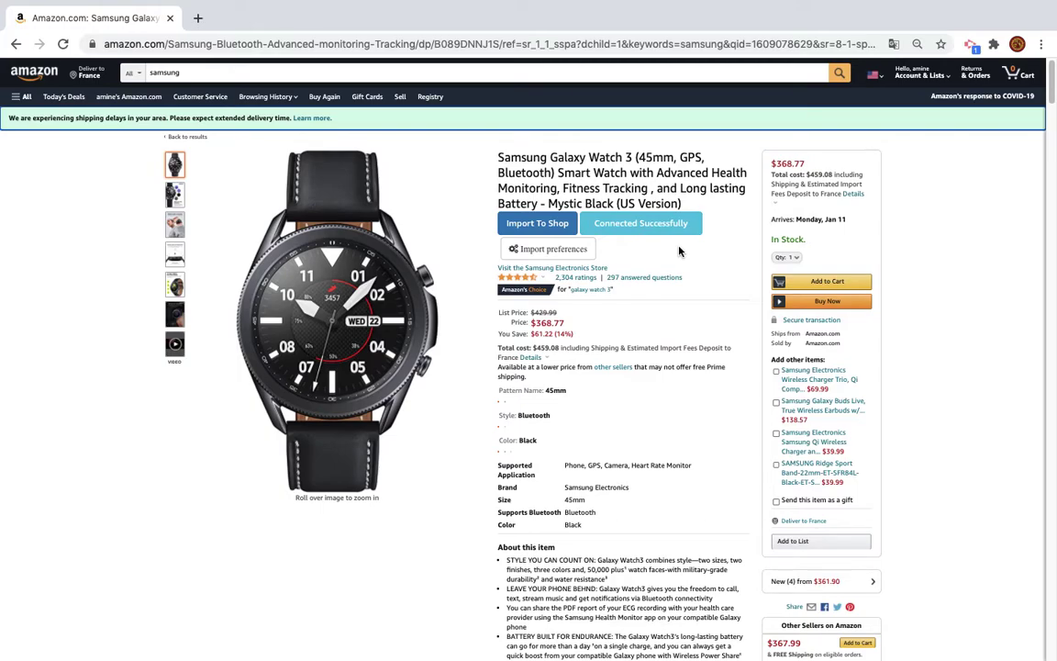
click(560, 227)
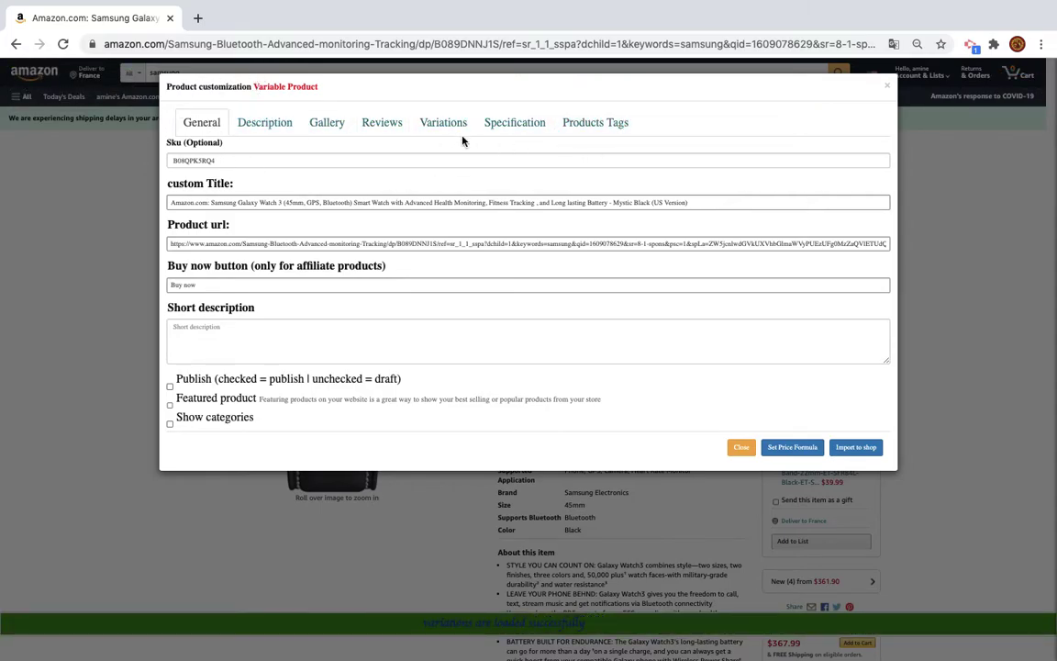
Assign the watch to the test category and shoes categories
click(213, 423)
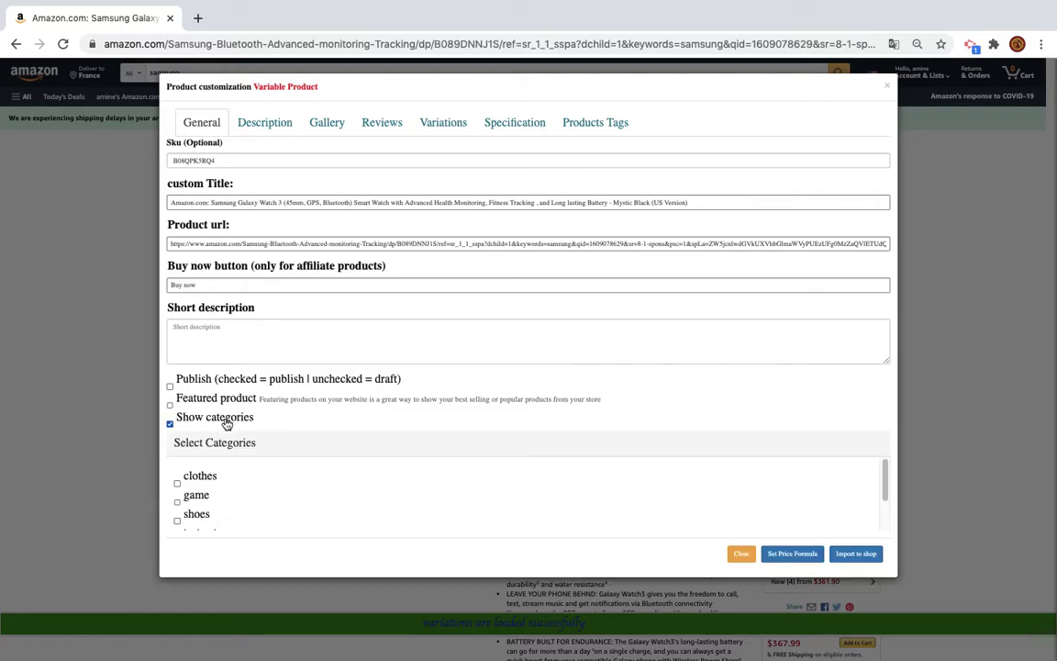
scroll(221, 491, down, 3)
click(217, 489)
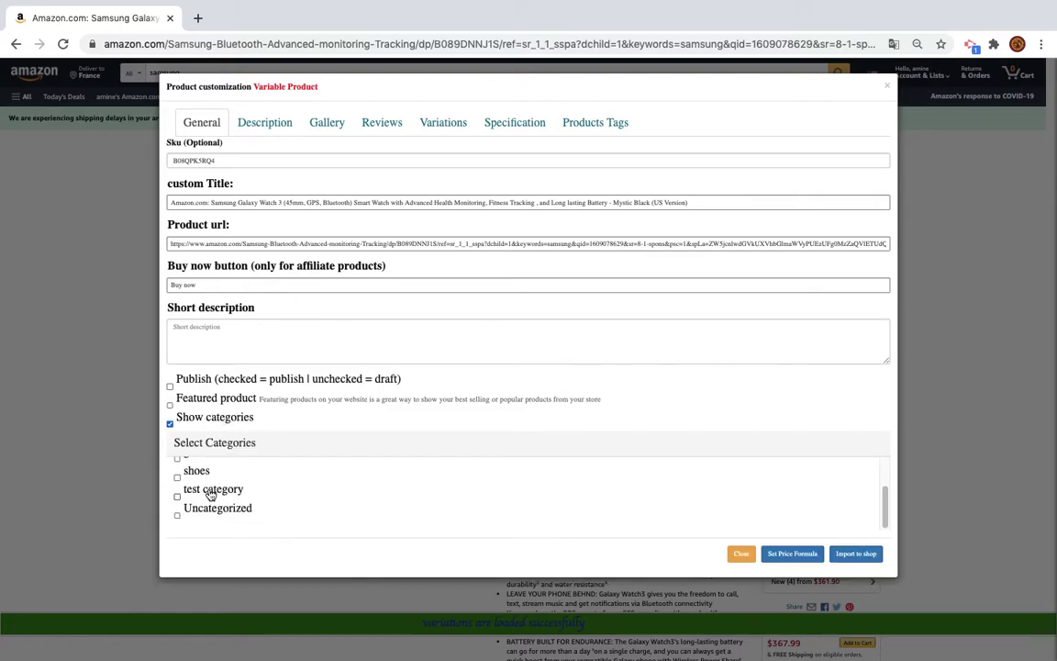
scroll(208, 494, up, 1)
click(206, 492)
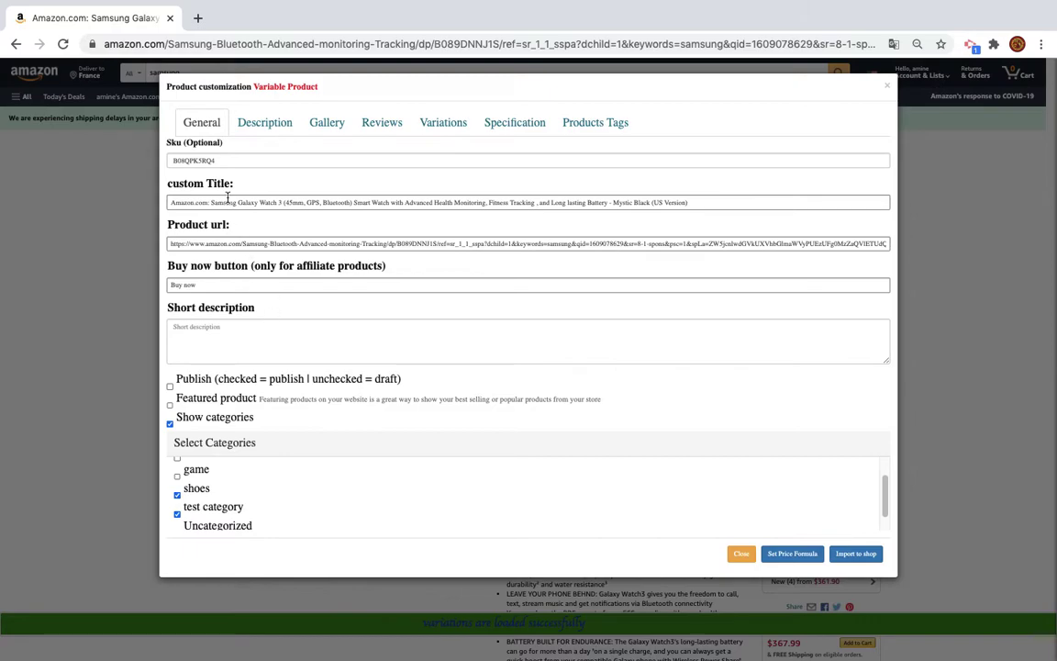
Trim the title by deleting the Amazon.com prefix and the Mystic Black suffix
drag(212, 204, 168, 203)
key(BackSpace)
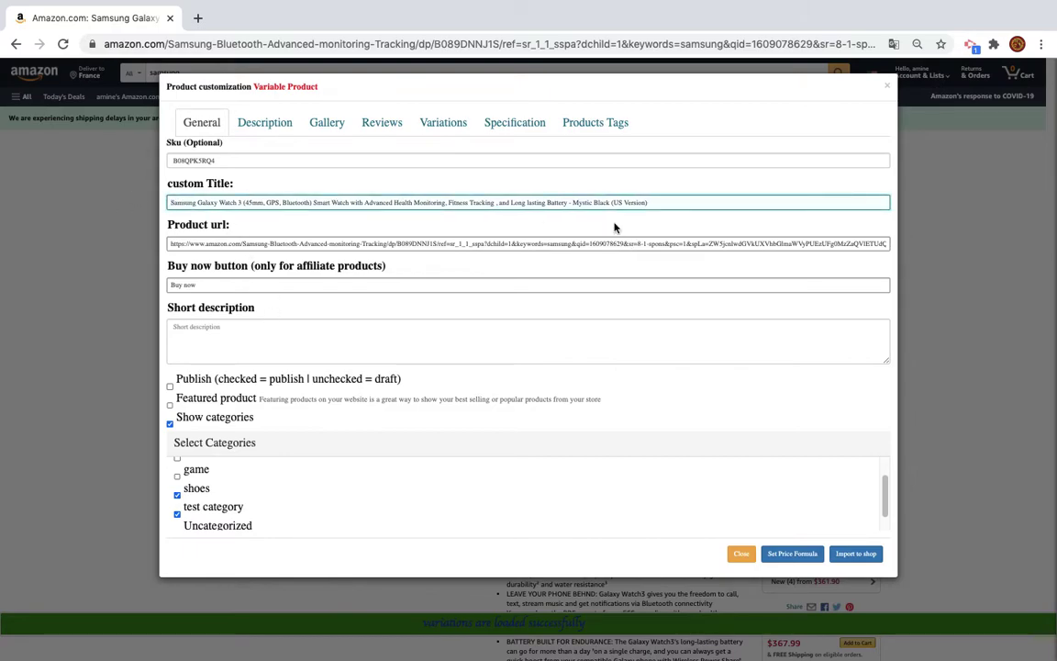
drag(569, 202, 648, 201)
key(BackSpace)
Keep the SKU unchanged and begin typing 'short description' as the short description
click(251, 241)
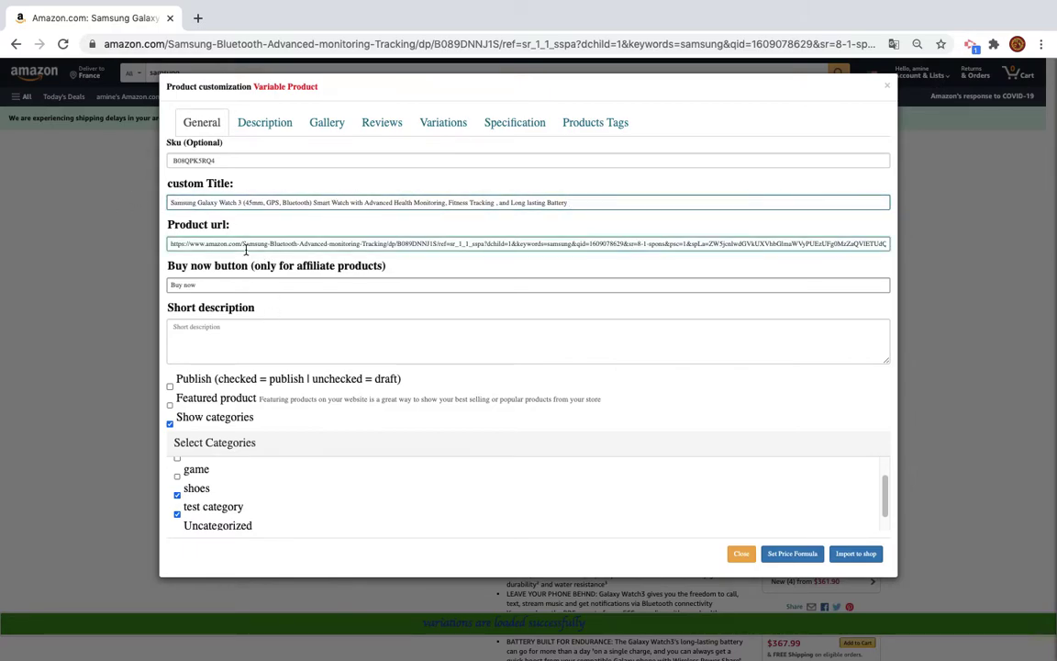
drag(223, 161, 134, 144)
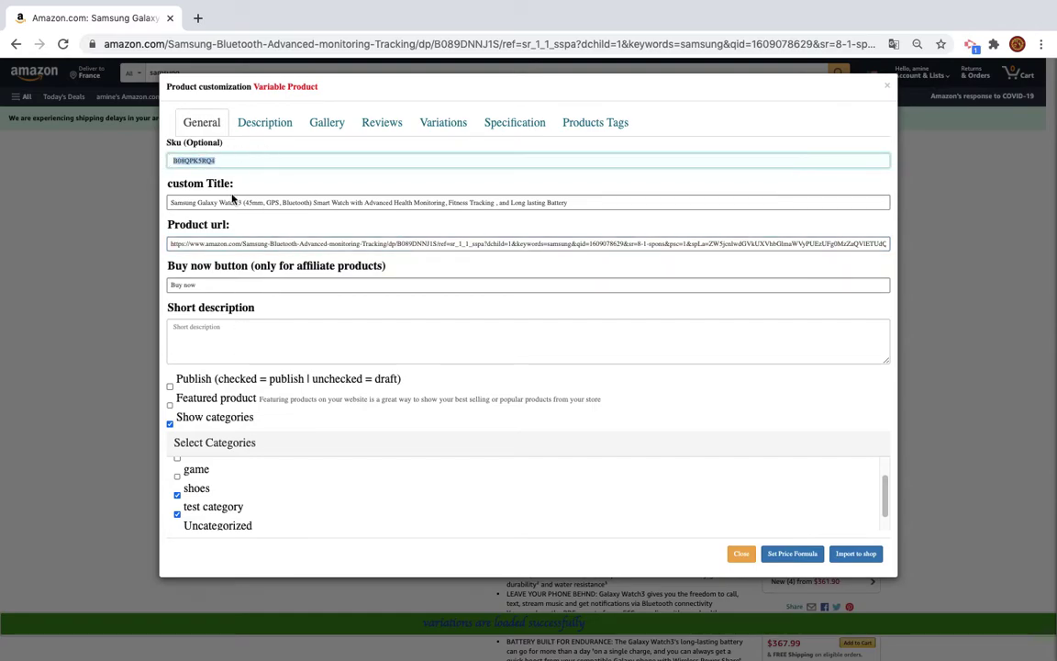
click(237, 158)
click(253, 340)
text(short description)
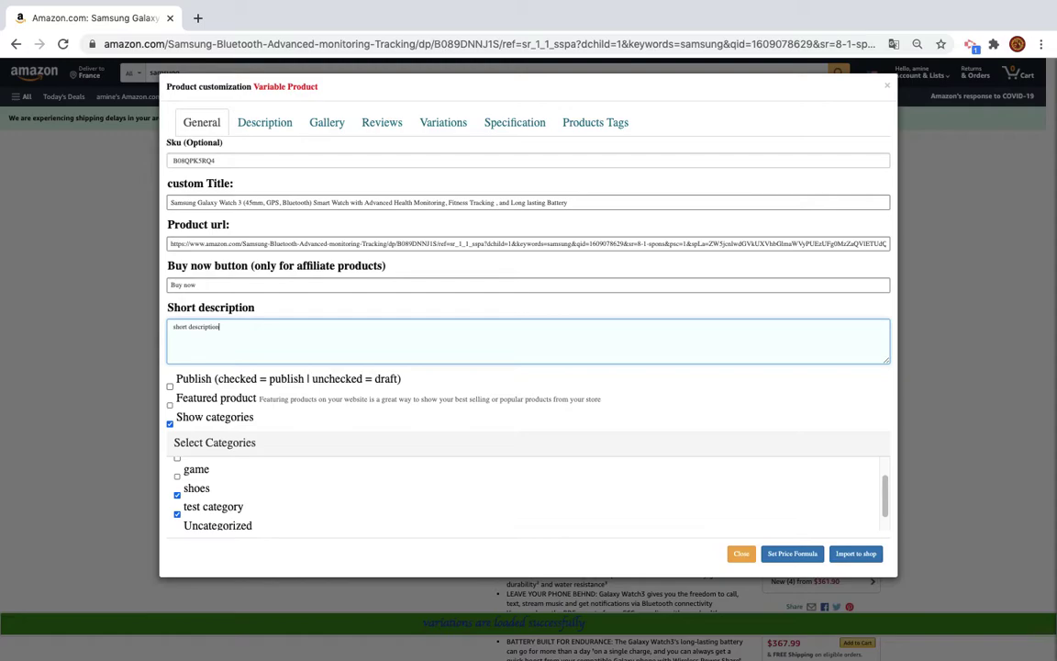
On the Description tab, delete the manufacturer block down to the year list
click(256, 122)
scroll(358, 349, down, 3)
scroll(358, 350, up, 3)
scroll(358, 350, down, 20)
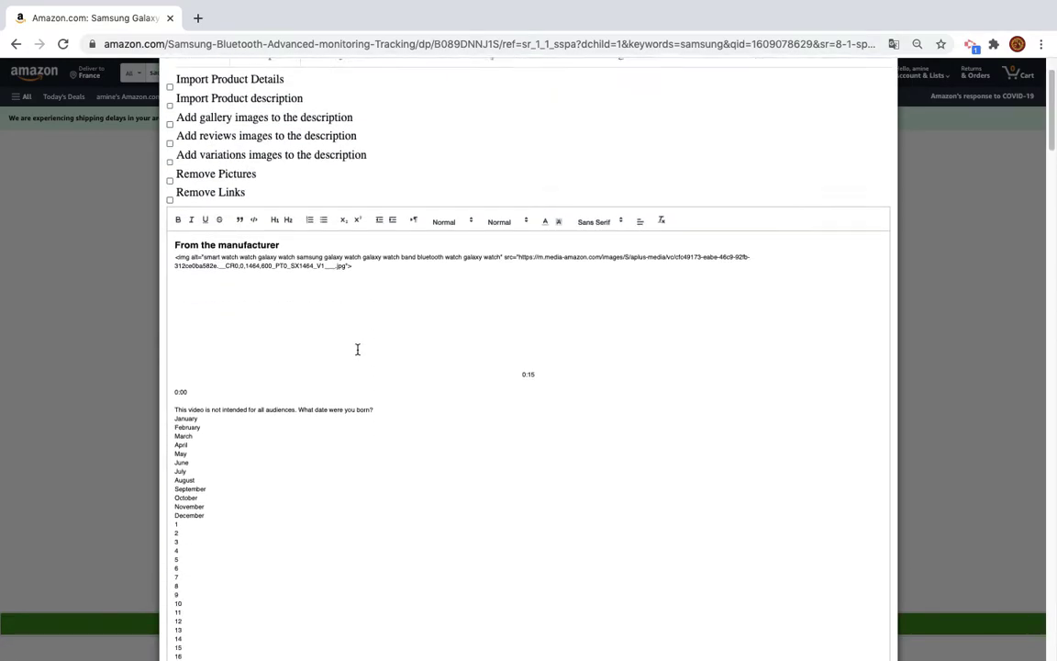
scroll(381, 471, up, 10)
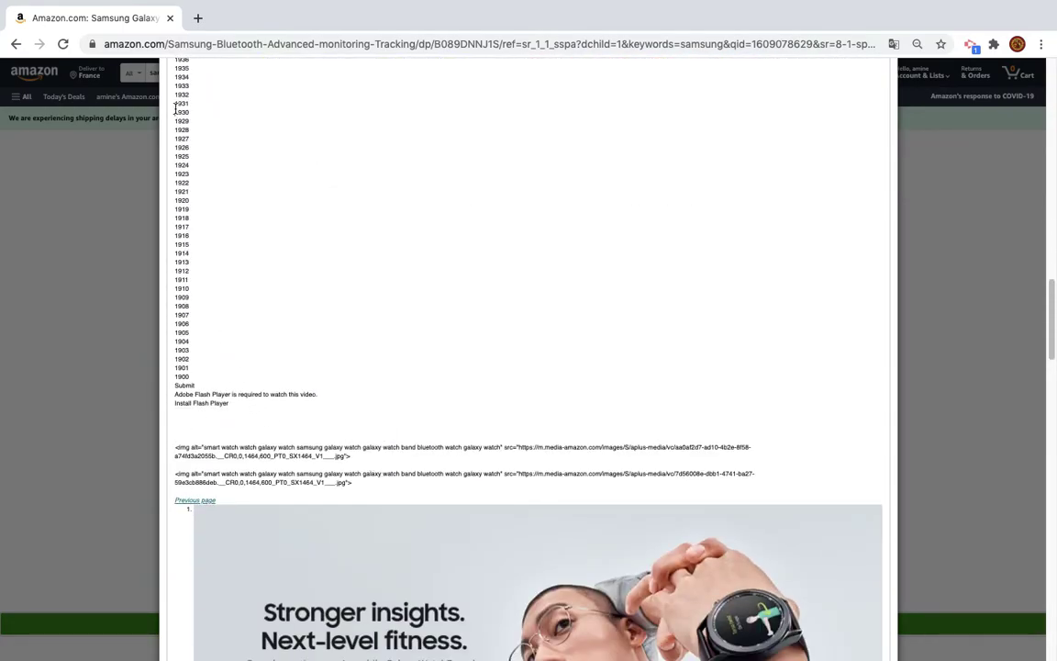
drag(201, 346, 156, 298)
key(BackSpace)
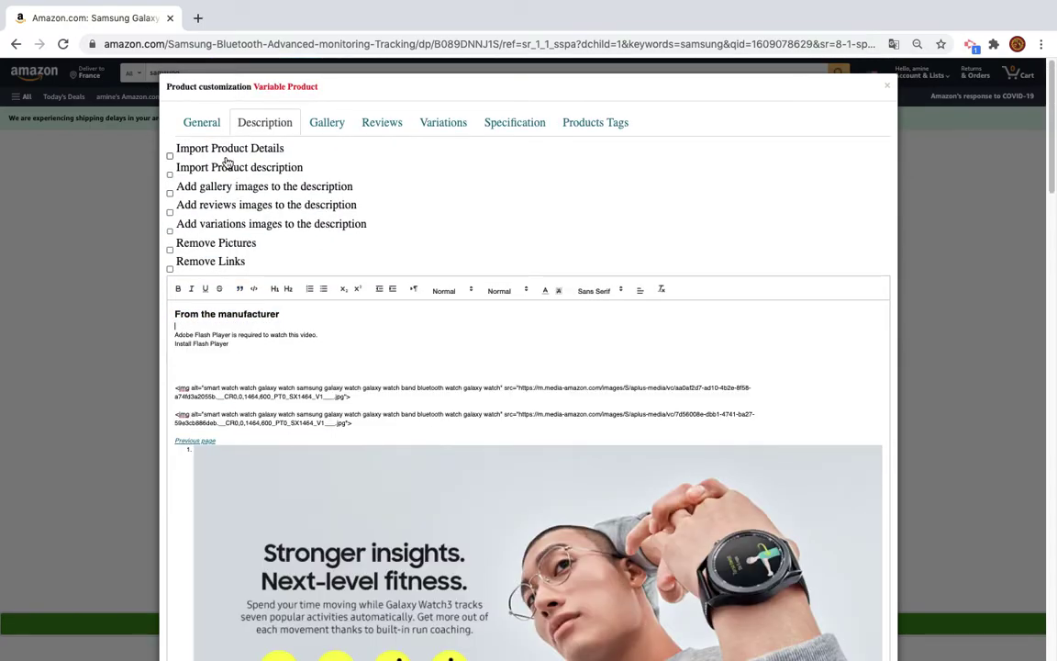
Enable Import Product Details, Import Product description and Add gallery images
scroll(385, 431, down, 5)
scroll(385, 431, down, 8)
scroll(385, 430, up, 13)
click(230, 149)
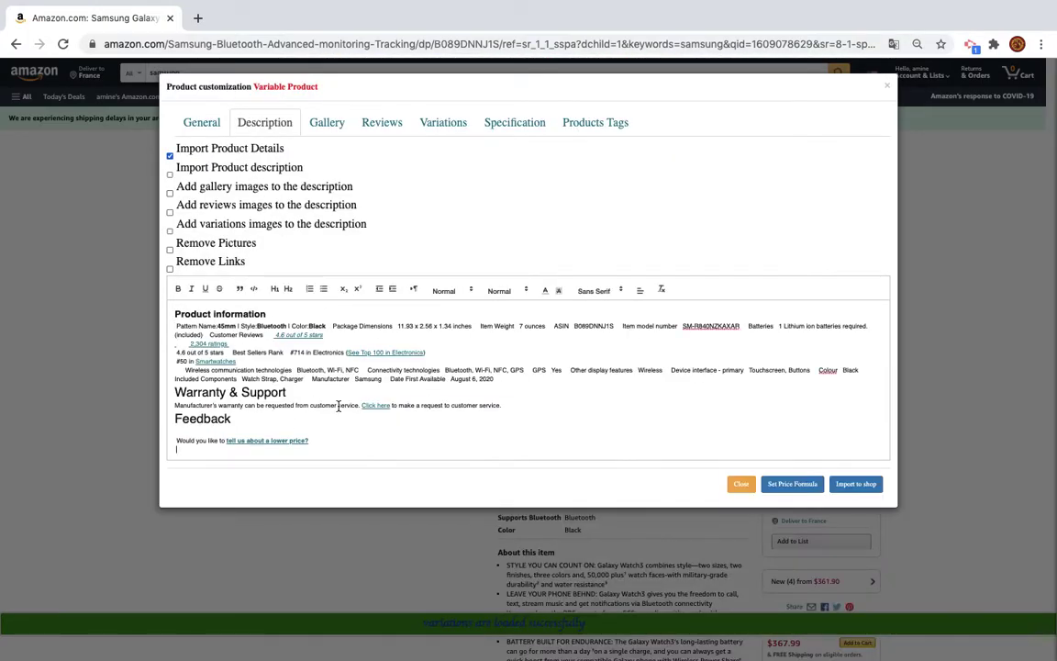
click(253, 176)
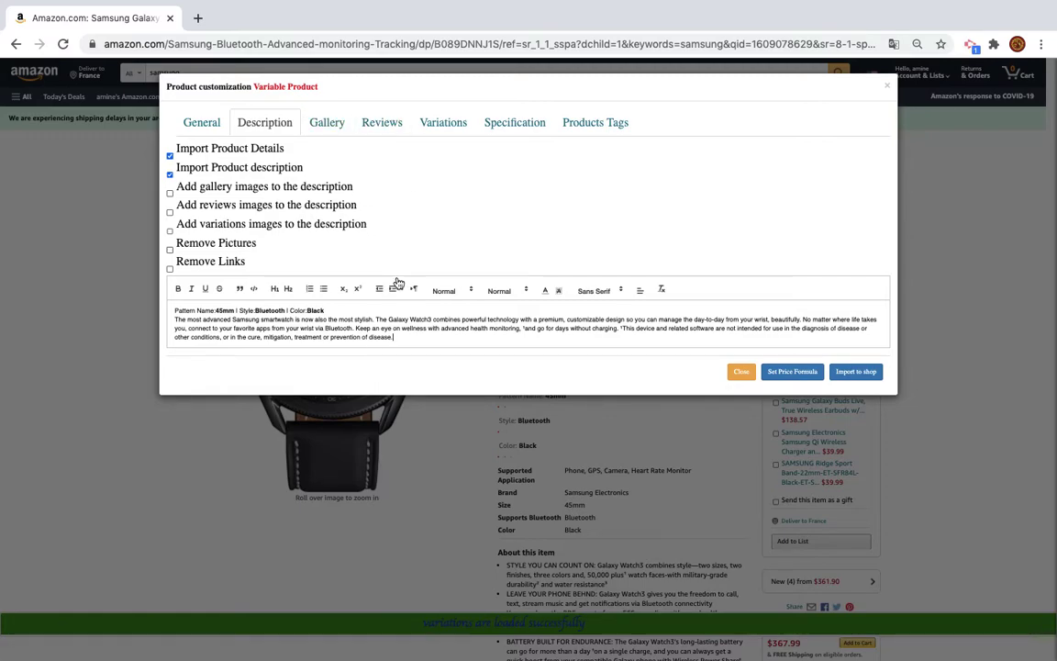
click(226, 188)
Delete all the promotional images from the description editor, keeping only the text
scroll(338, 485, down, 15)
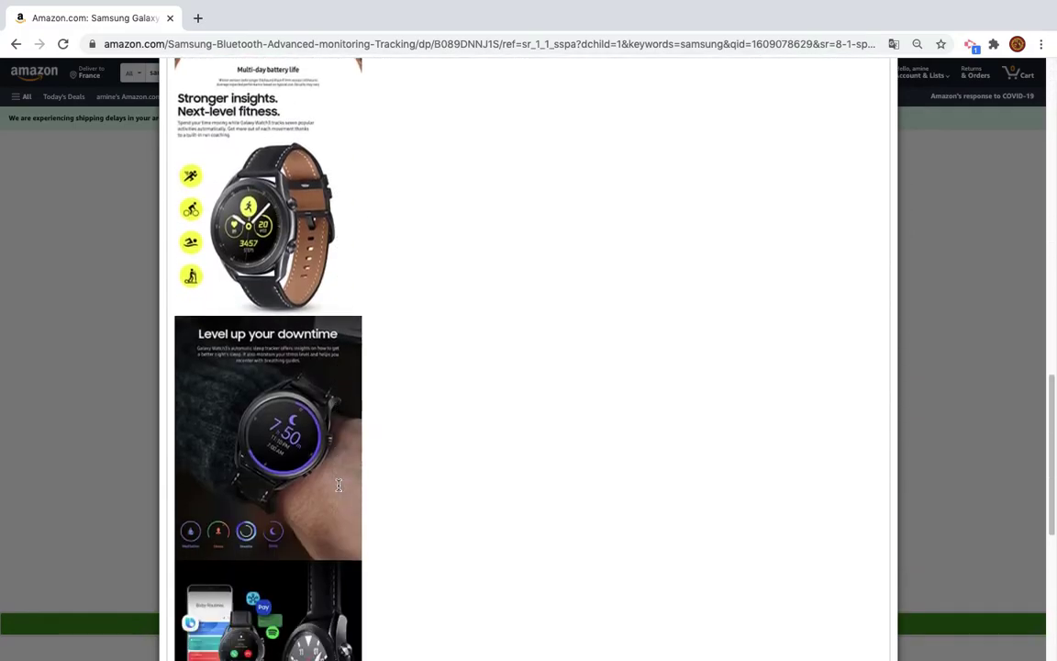
scroll(338, 485, up, 15)
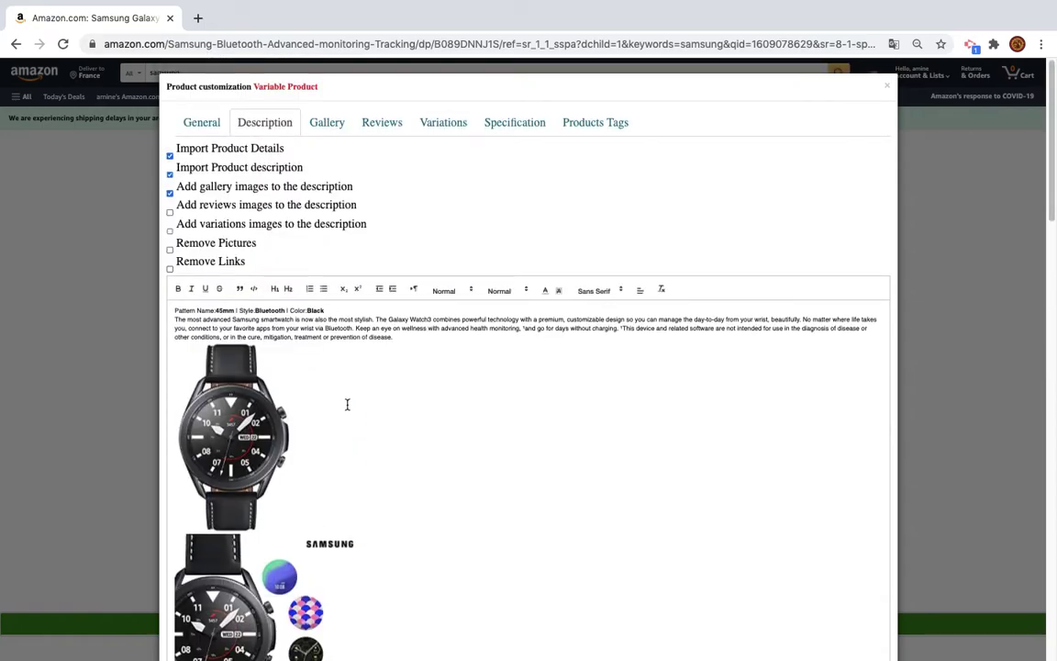
click(292, 421)
key(BackSpace)
key(BackSpace)
key(BackSpace)
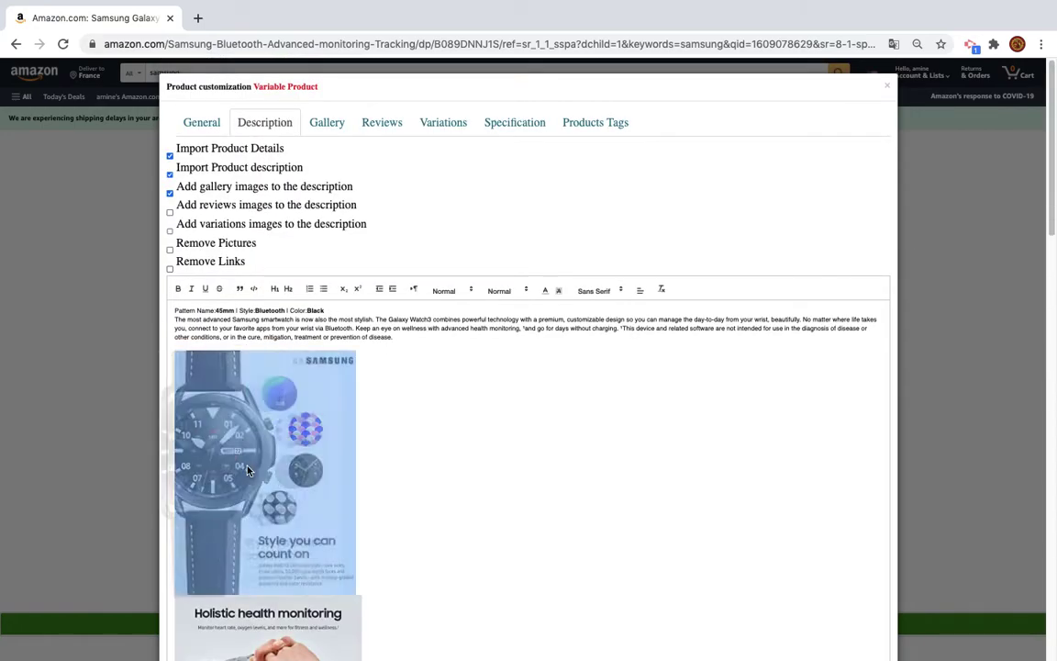
mouse_move(240, 440)
mouse_down()
mouse_move(245, 500)
mouse_move(137, 404)
mouse_up()
drag(237, 463, 138, 403)
drag(347, 347, 368, 563)
key(BackSpace)
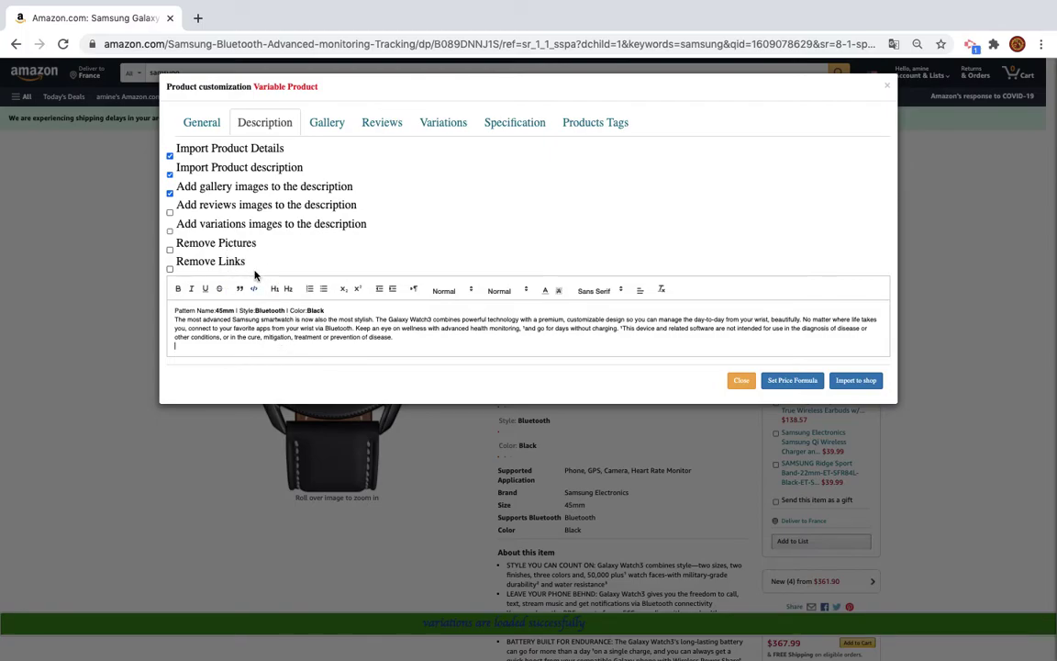
Enable adding variation images to the description and review the resulting content
click(241, 229)
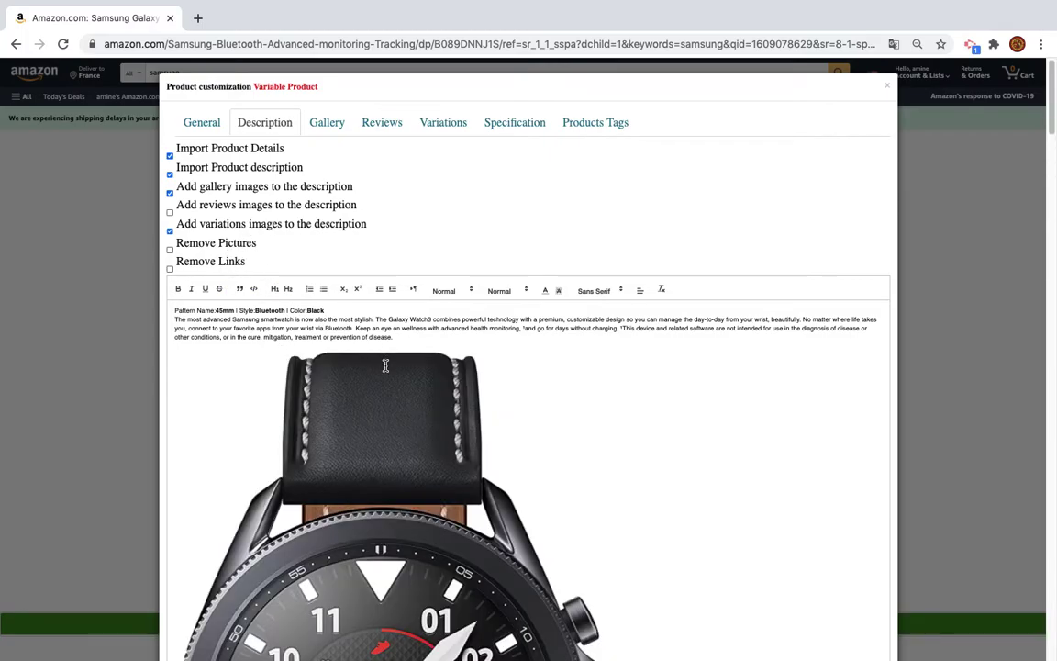
scroll(428, 498, down, 10)
scroll(428, 499, down, 20)
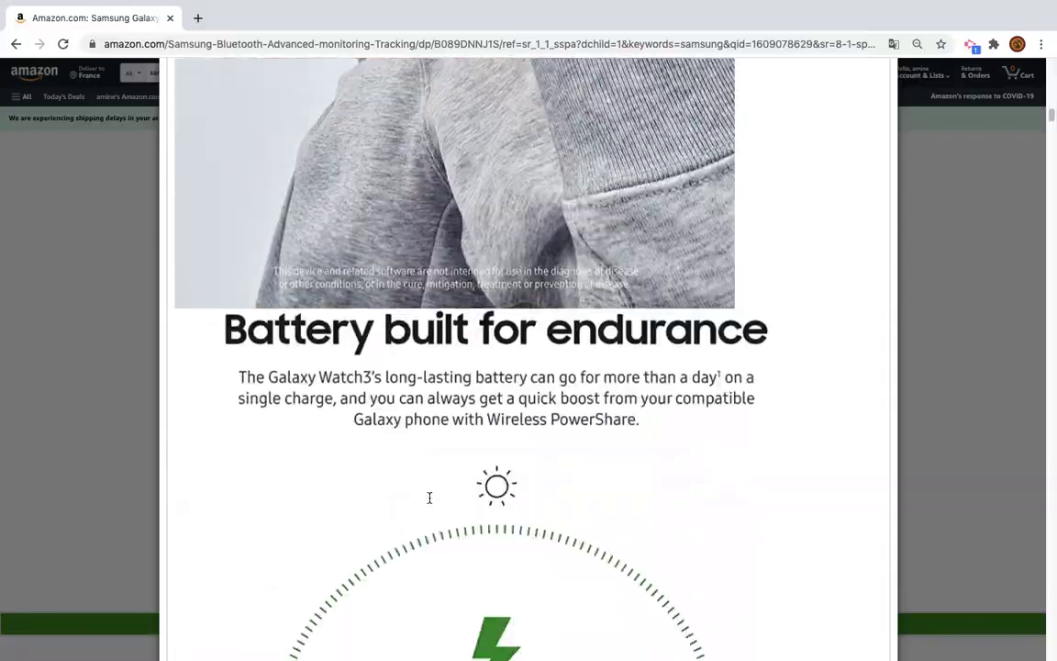
scroll(429, 498, down, 20)
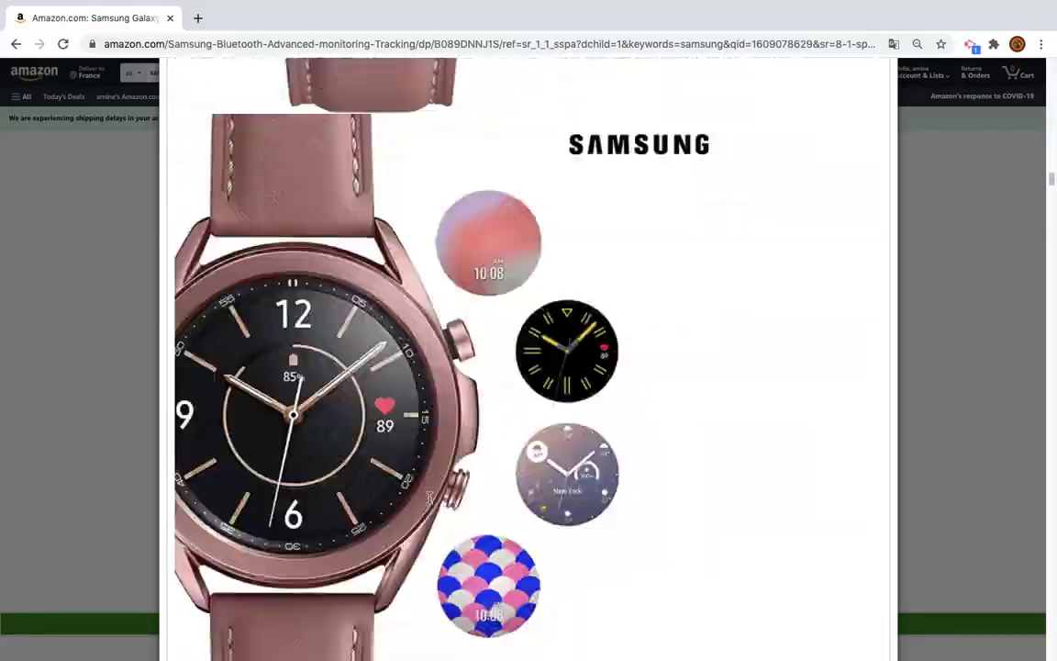
scroll(429, 498, down, 20)
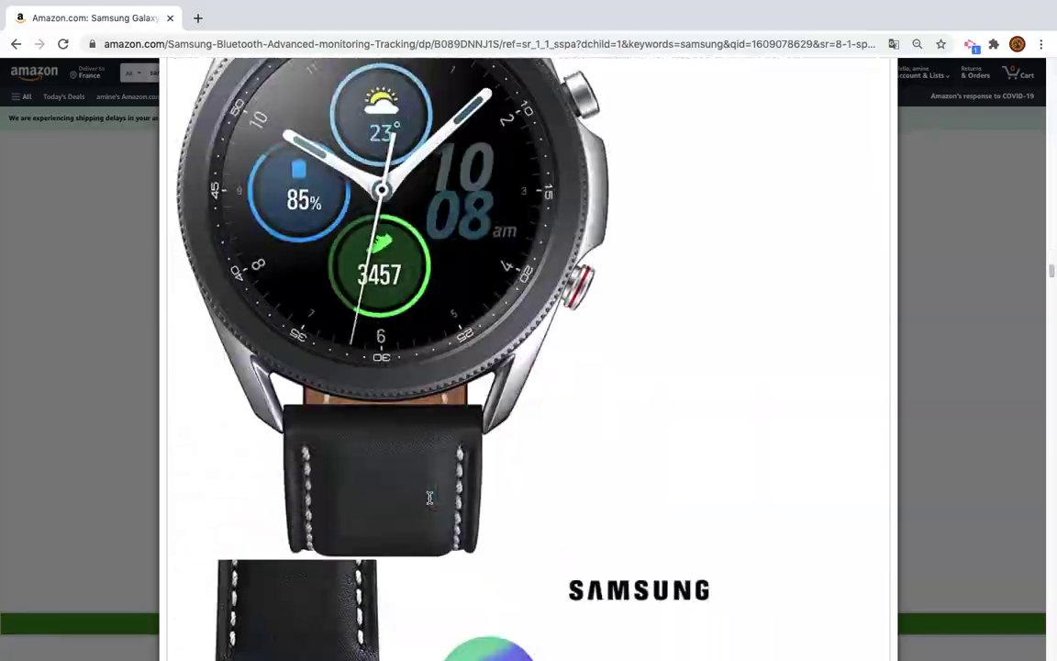
scroll(429, 499, down, 10)
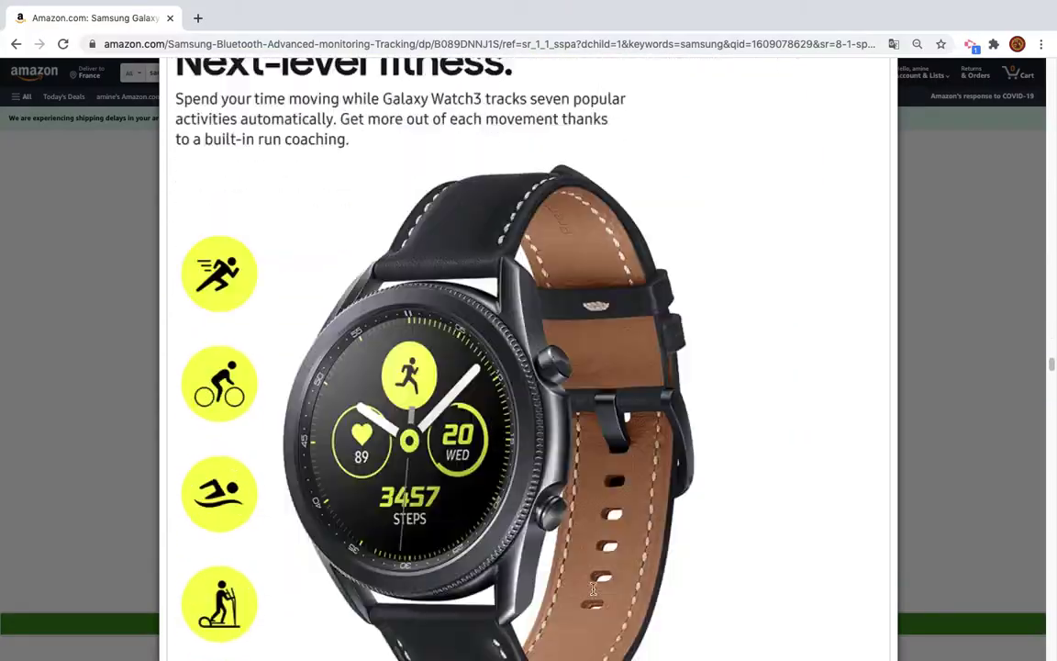
scroll(1044, 406, down, 20)
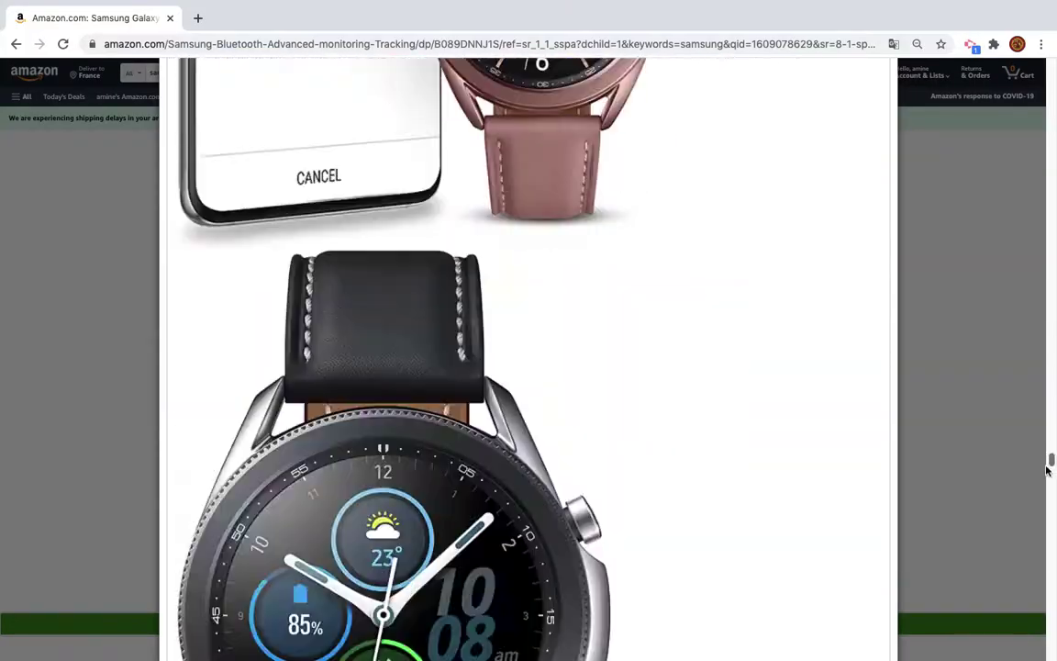
scroll(1044, 406, up, 20)
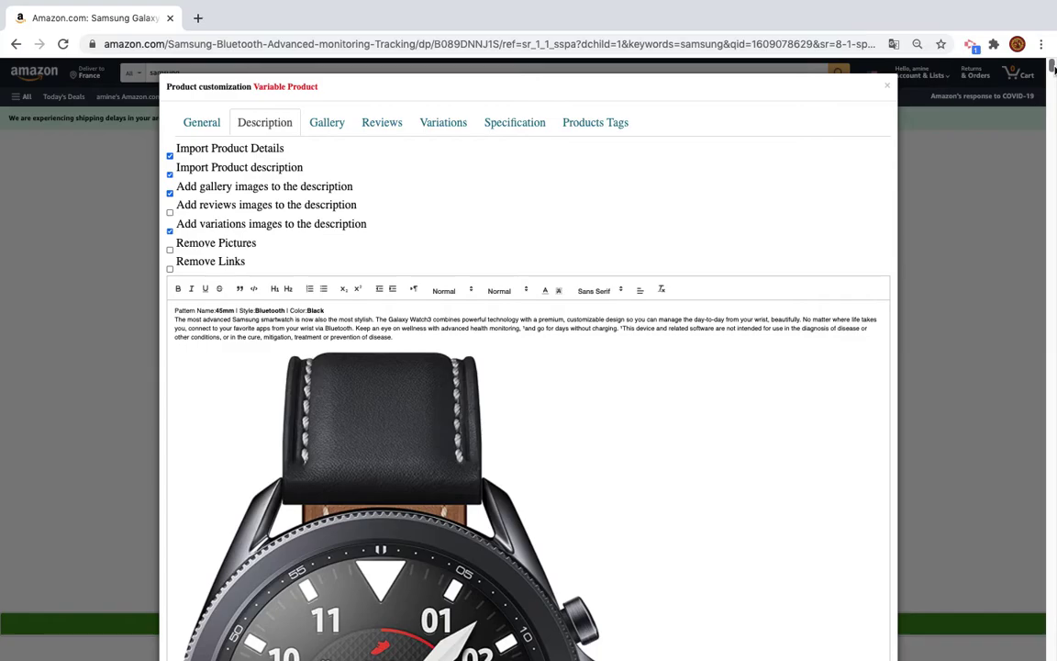
scroll(1053, 69, down, 20)
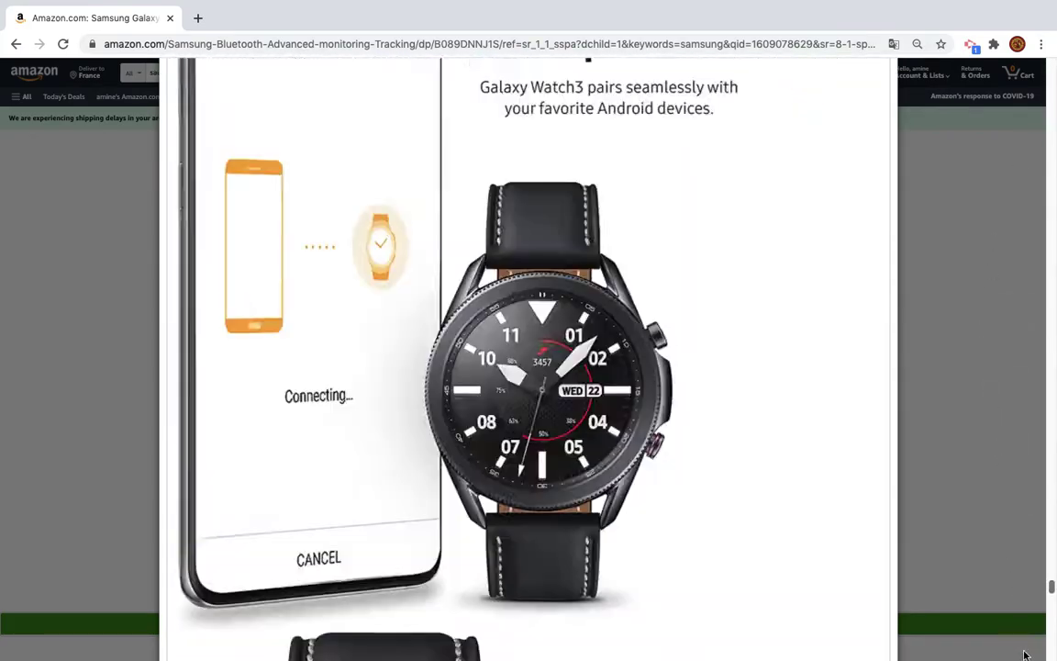
scroll(1026, 654, down, 5)
scroll(757, 473, down, 5)
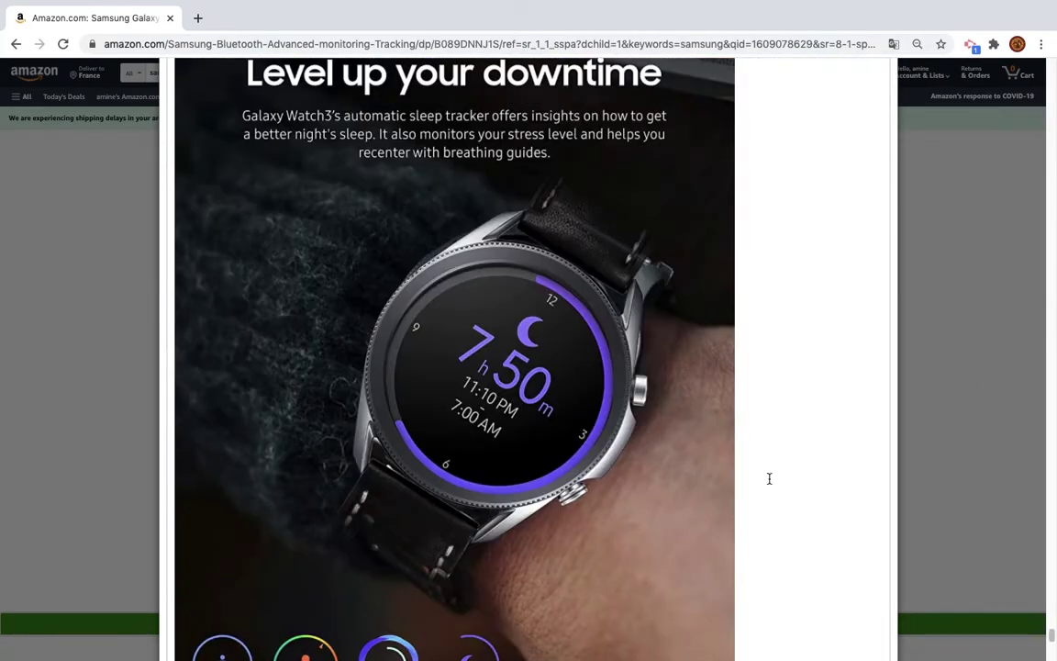
scroll(950, 573, up, 20)
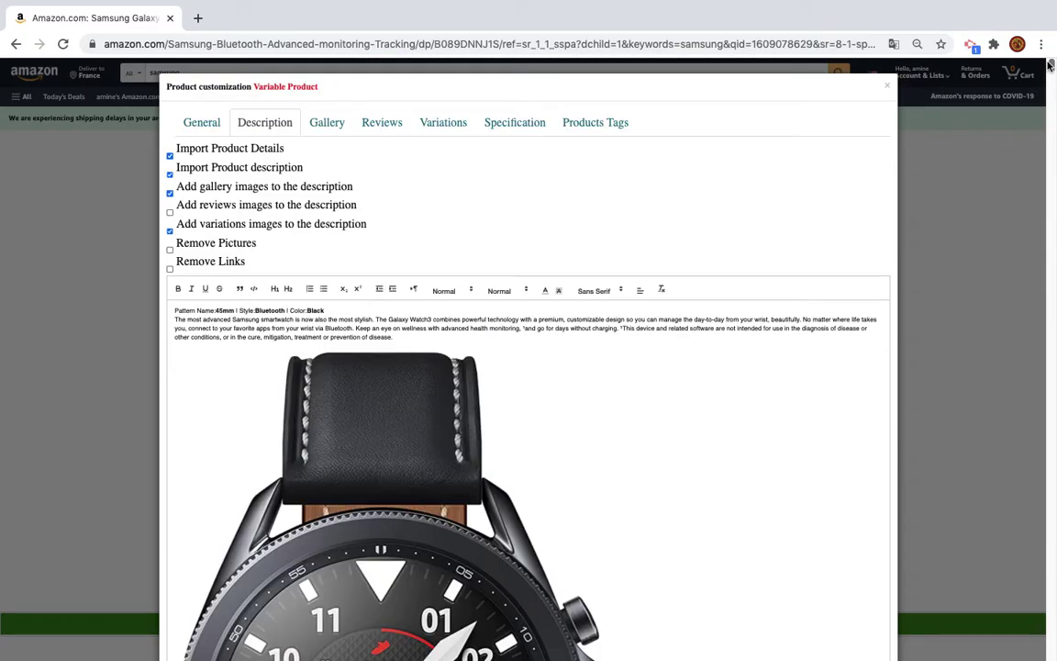
Replace the whole description content with the pasted watch-on-wrist photos
key(ctrl+a)
key(BackSpace)
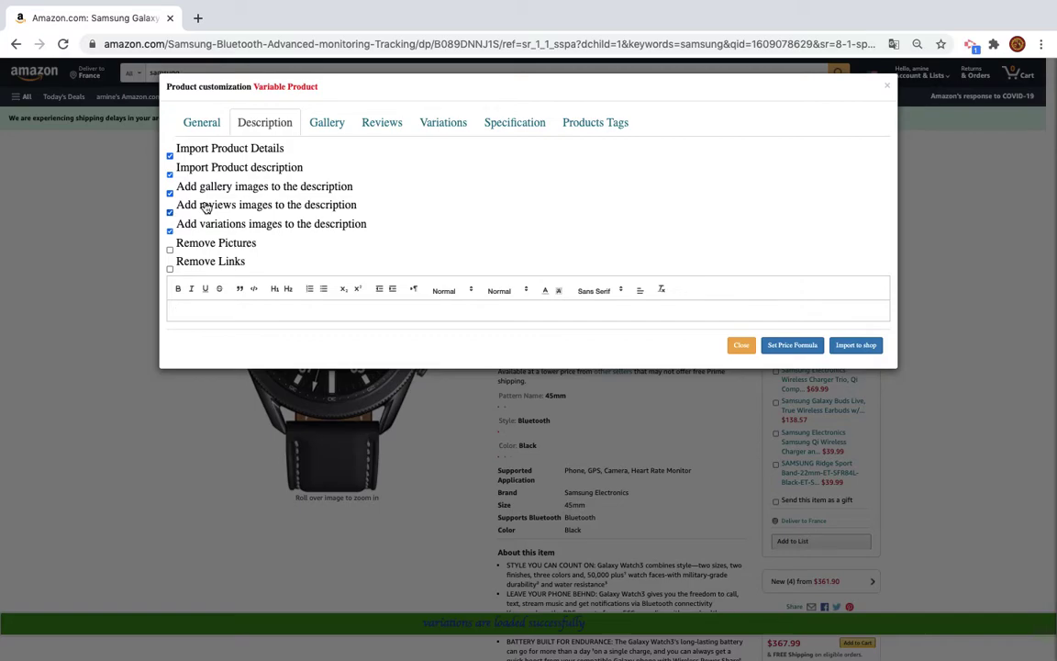
click(270, 304)
key(Return)
key(Return)
key(Return)
key(Return)
key(Return)
key(Return)
key(Return)
key(Return)
key(Return)
key(Return)
key(Return)
key(Return)
key(Return)
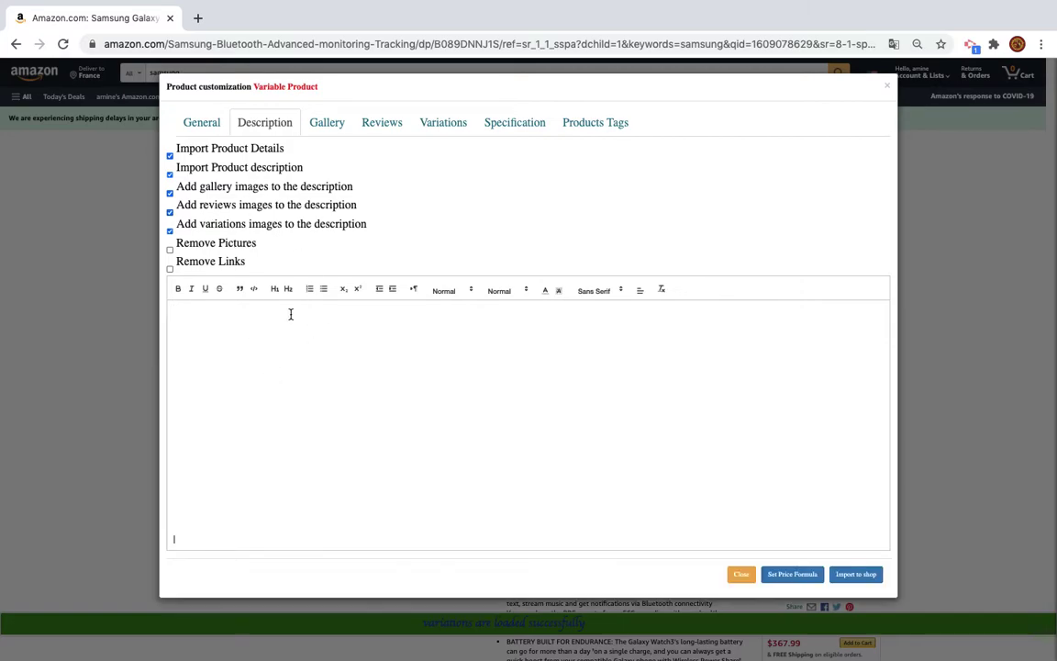
key(ctrl+v)
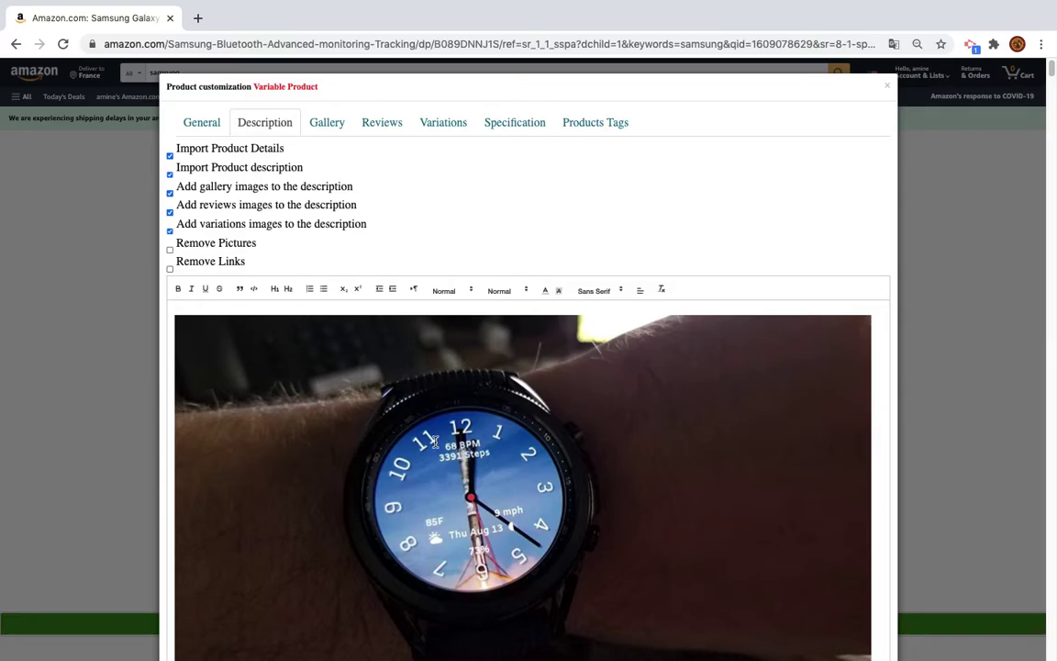
Insert an empty line above the first pasted photo for a note
scroll(435, 443, down, 15)
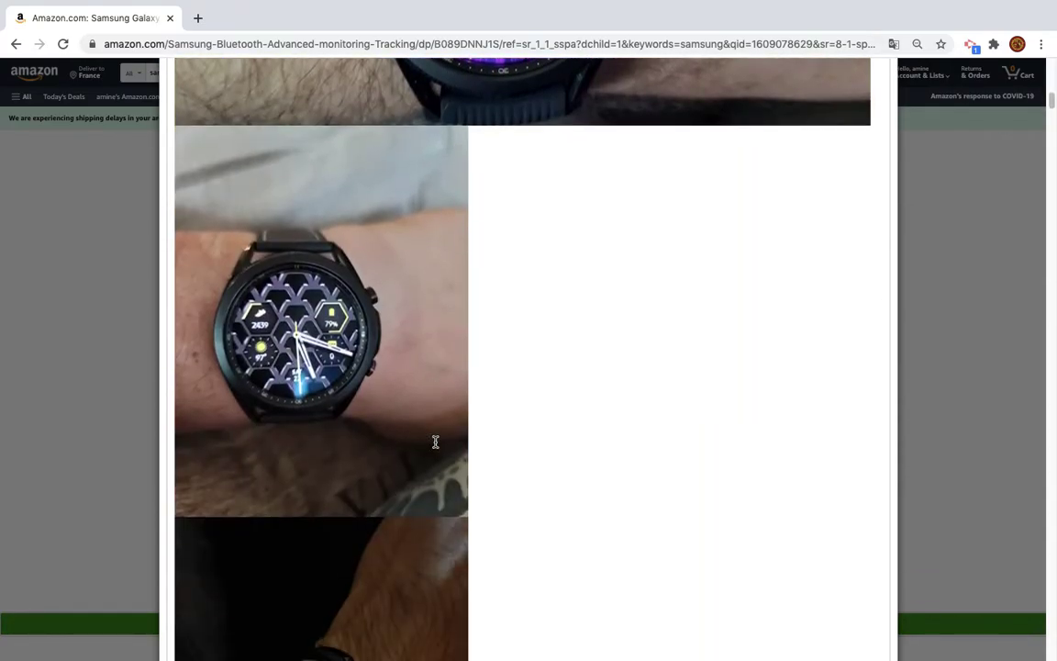
scroll(435, 442, down, 20)
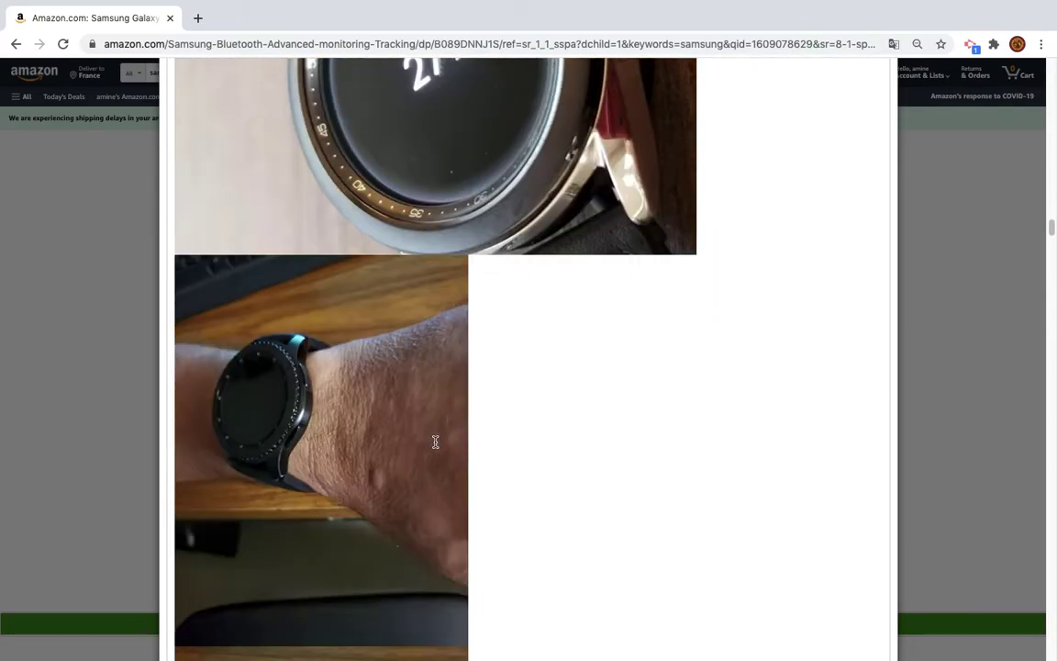
scroll(435, 442, down, 20)
scroll(435, 443, down, 20)
scroll(436, 442, down, 20)
scroll(435, 443, up, 20)
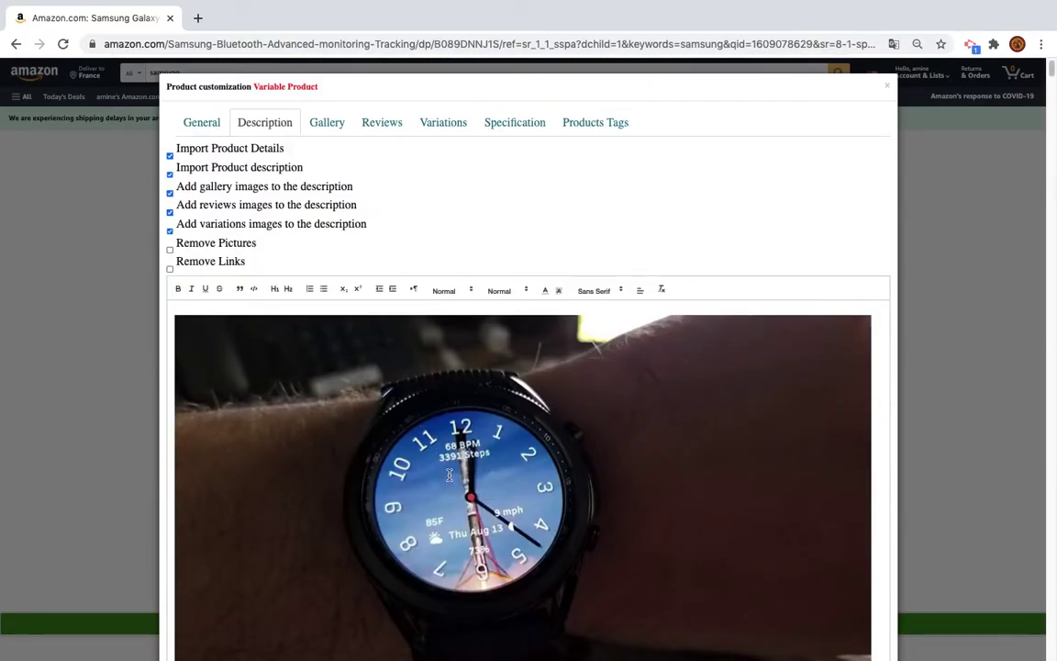
click(248, 306)
key(Return)
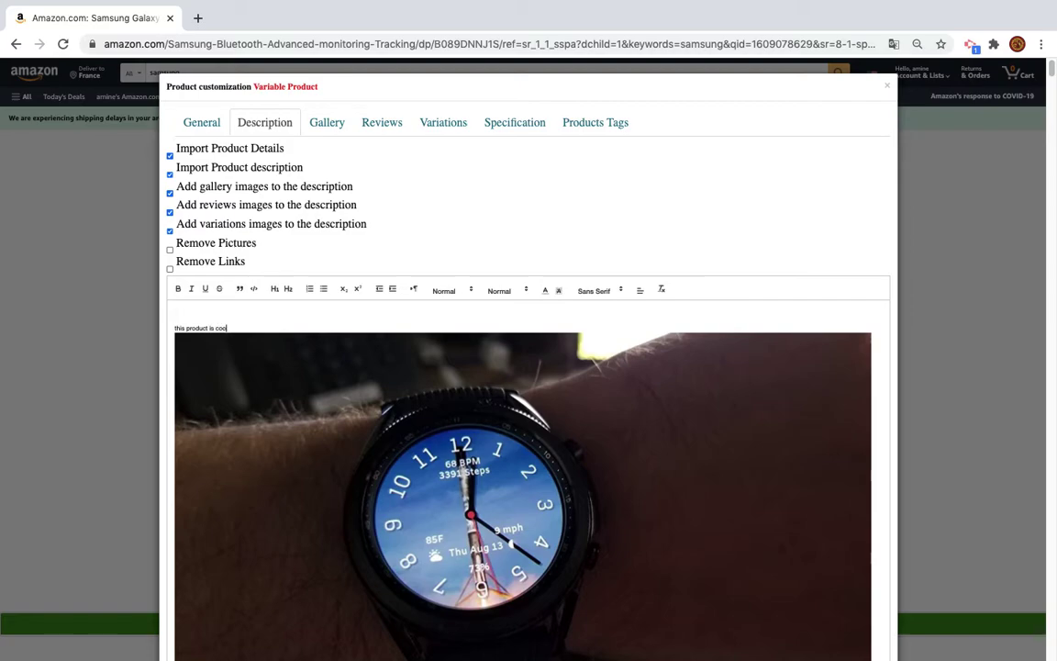
Remove the first three gallery images and open the Battery built for endurance image in LunaPic
click(328, 126)
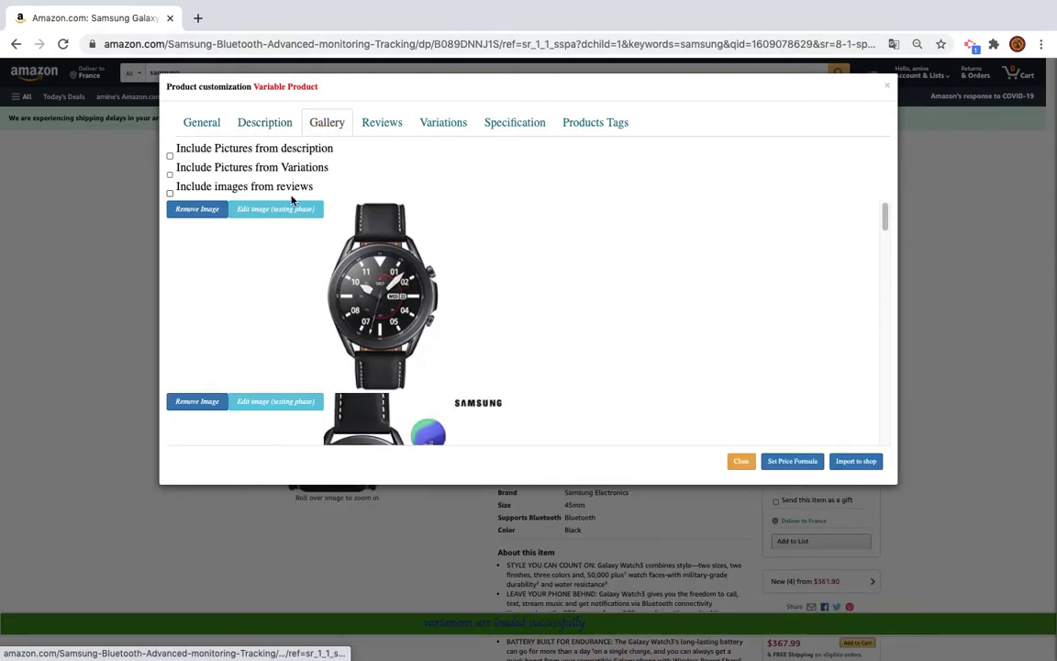
click(204, 210)
click(204, 210)
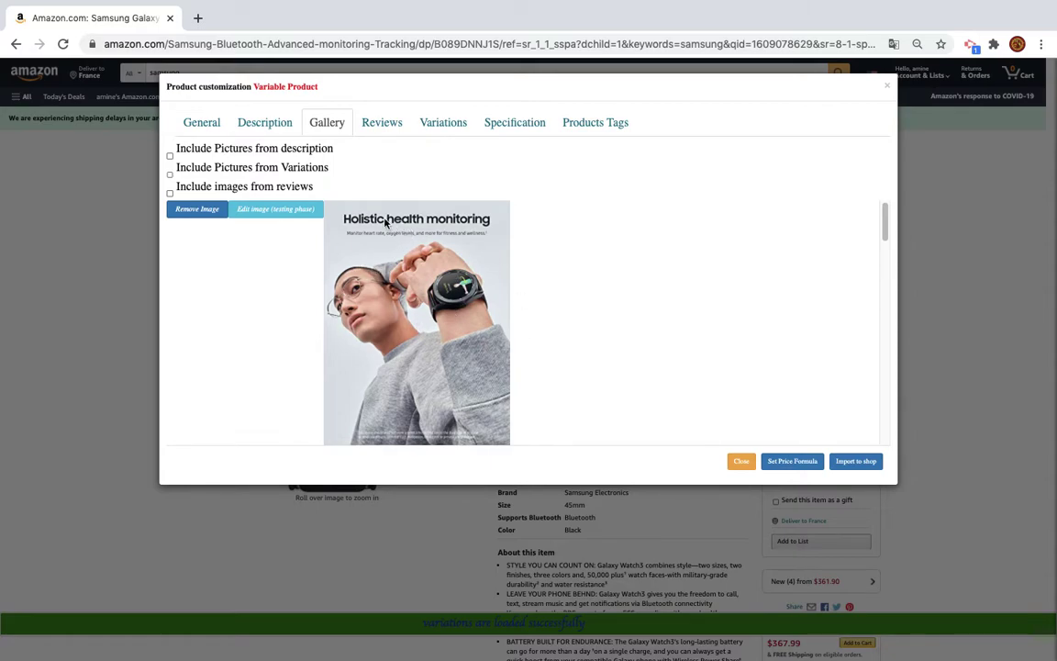
click(204, 213)
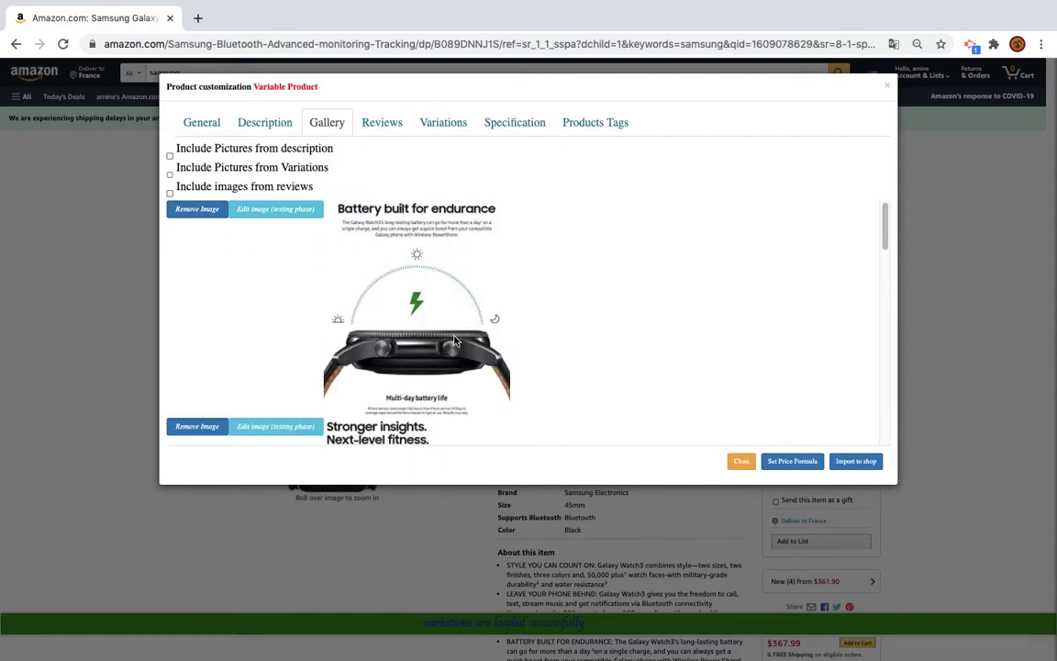
click(290, 213)
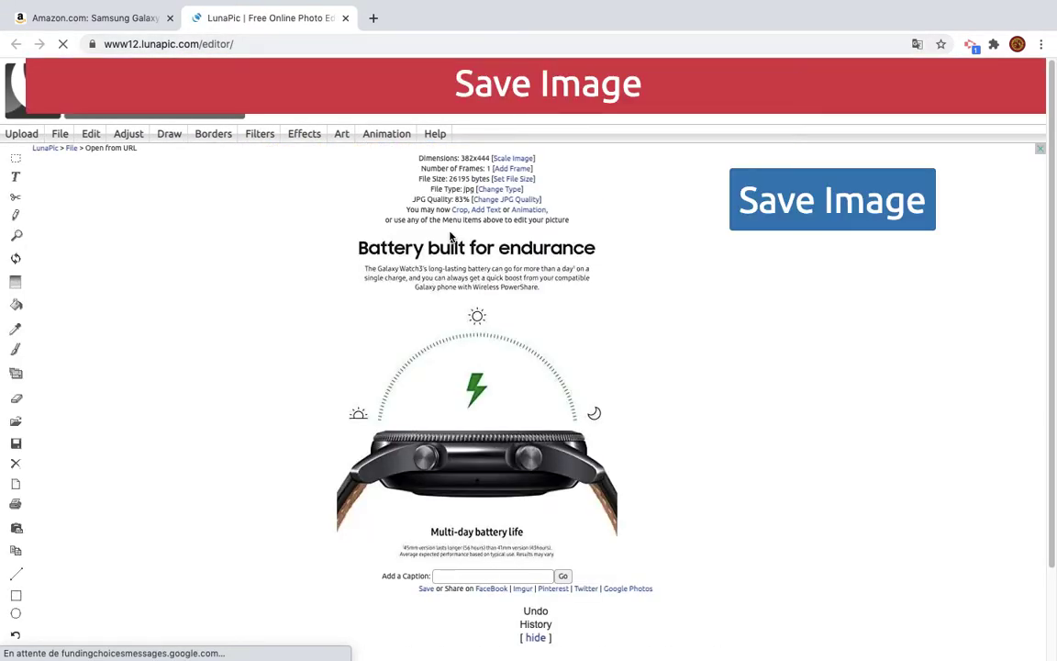
Stamp red 'toto' text onto the battery image in LunaPic and save it back
click(15, 175)
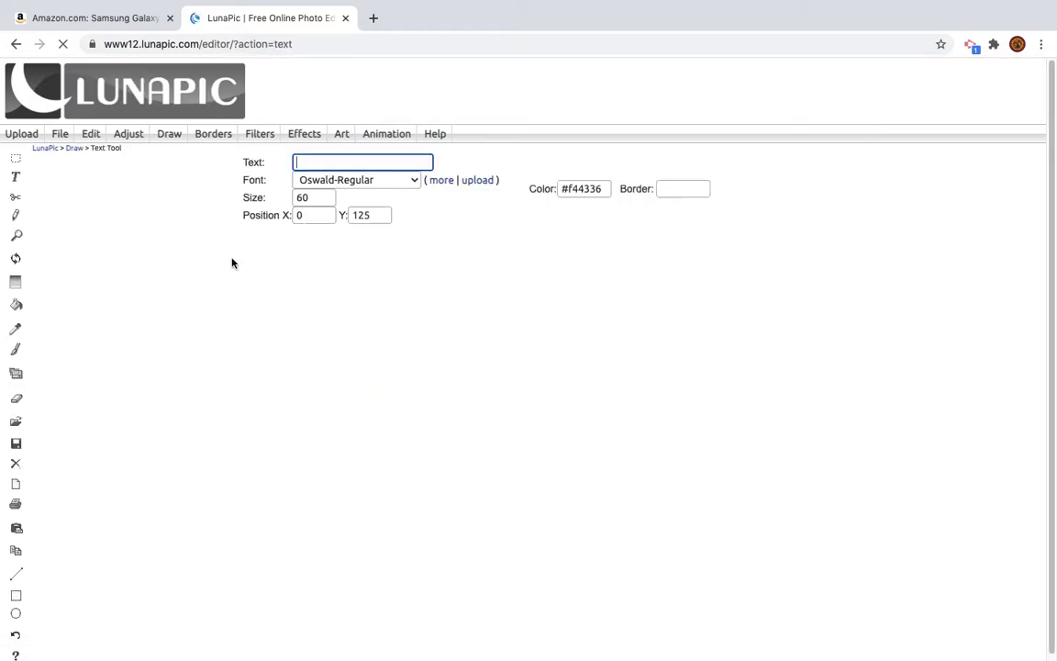
click(336, 162)
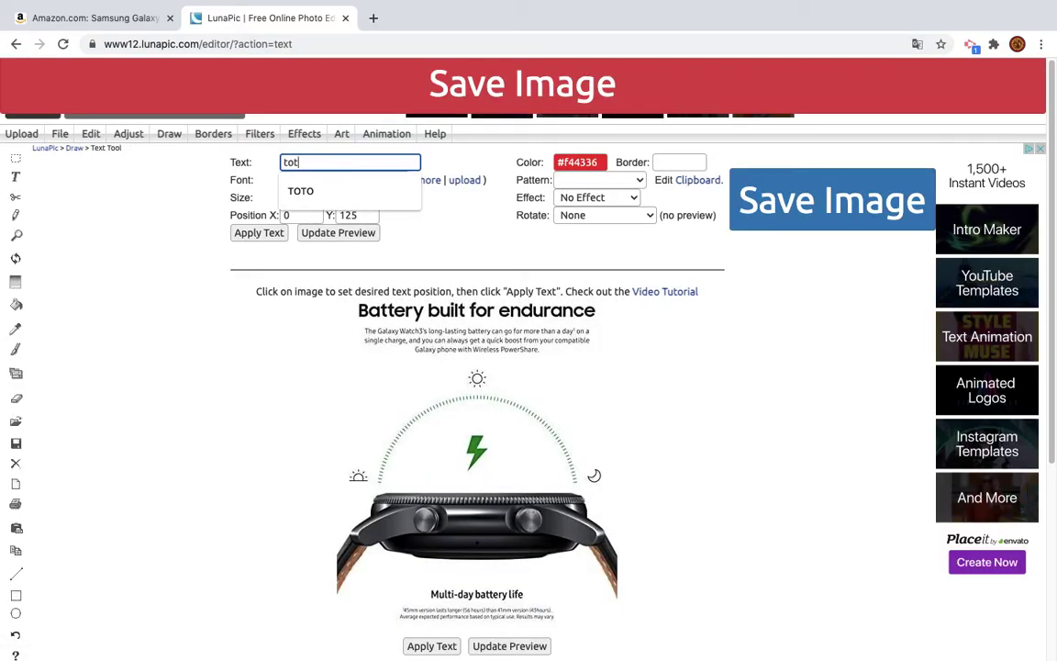
click(271, 234)
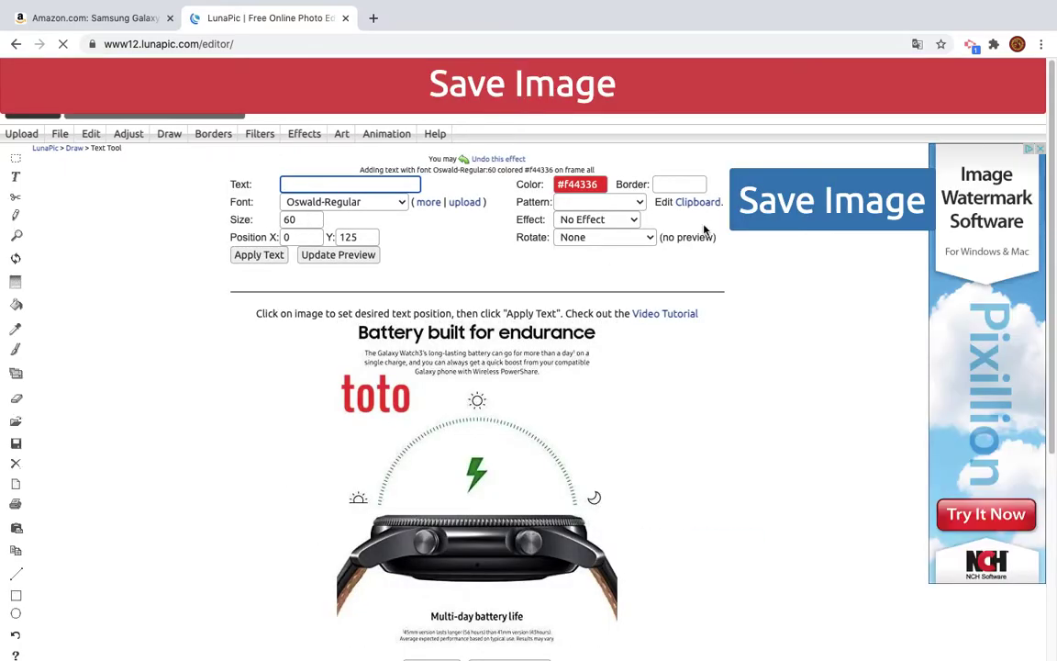
click(466, 425)
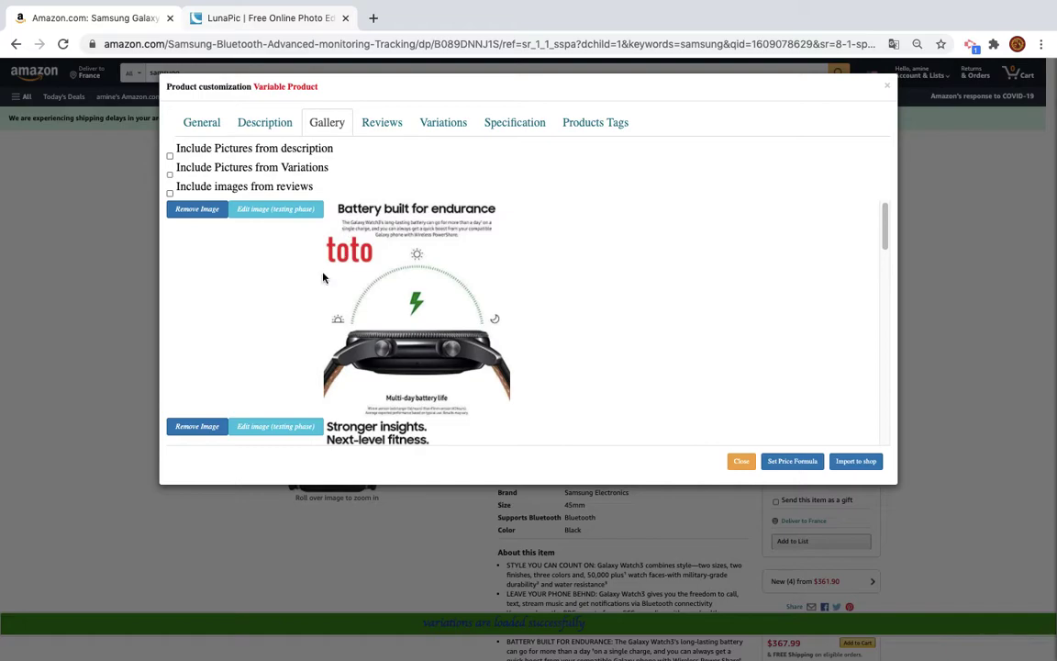
Scroll through the gallery to check the edited image and reach the review photos
scroll(357, 294, down, 1)
scroll(382, 287, up, 1)
scroll(385, 303, down, 4)
scroll(341, 368, down, 2)
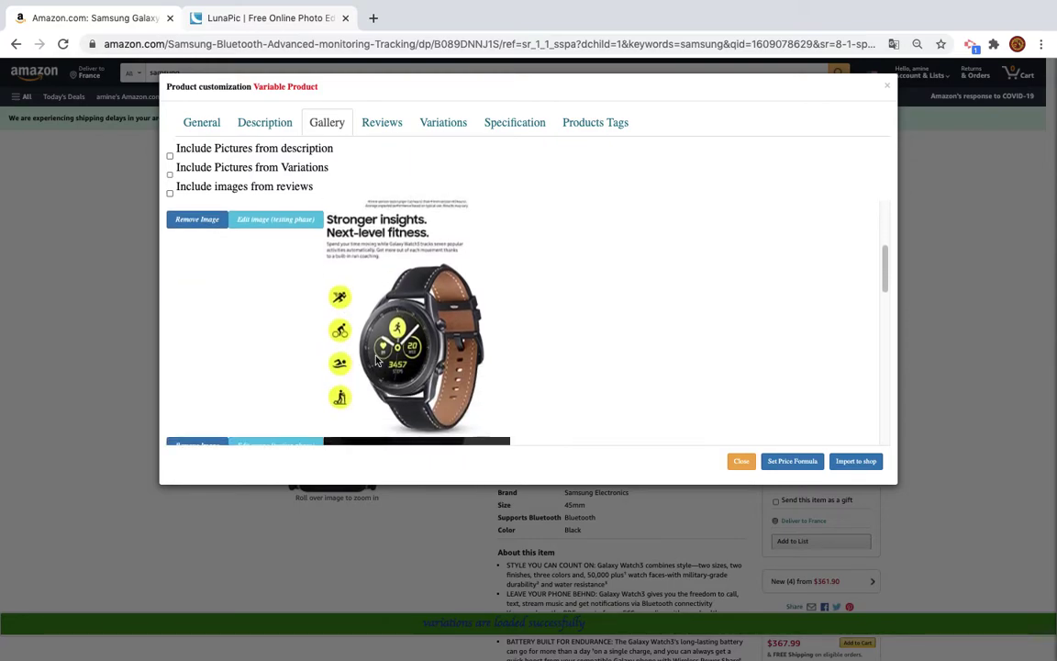
scroll(450, 355, down, 3)
scroll(357, 243, up, 2)
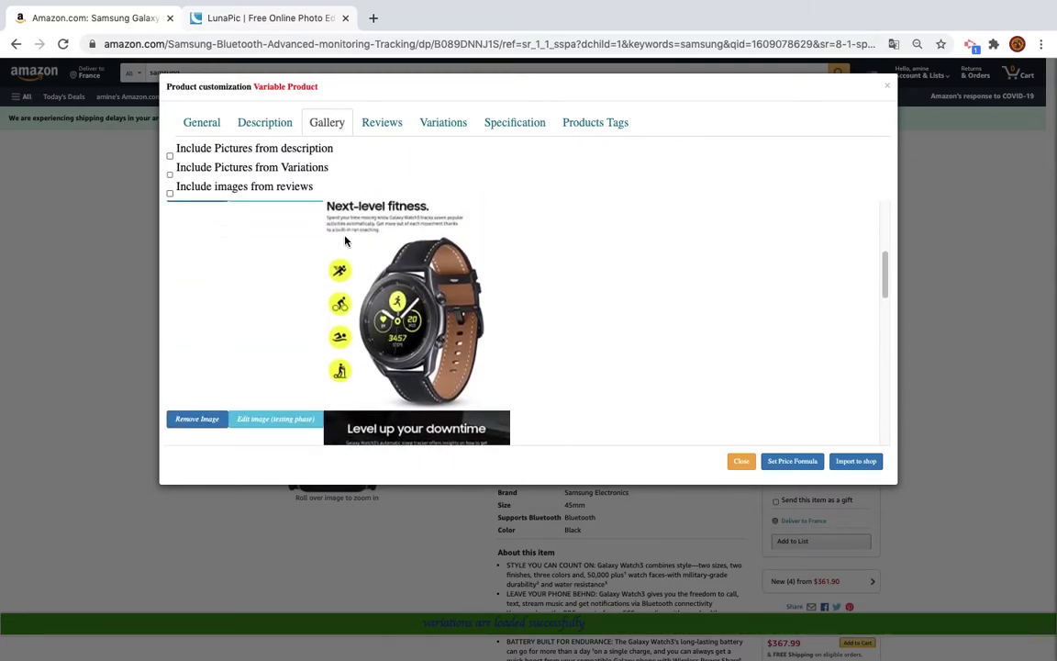
scroll(286, 229, down, 3)
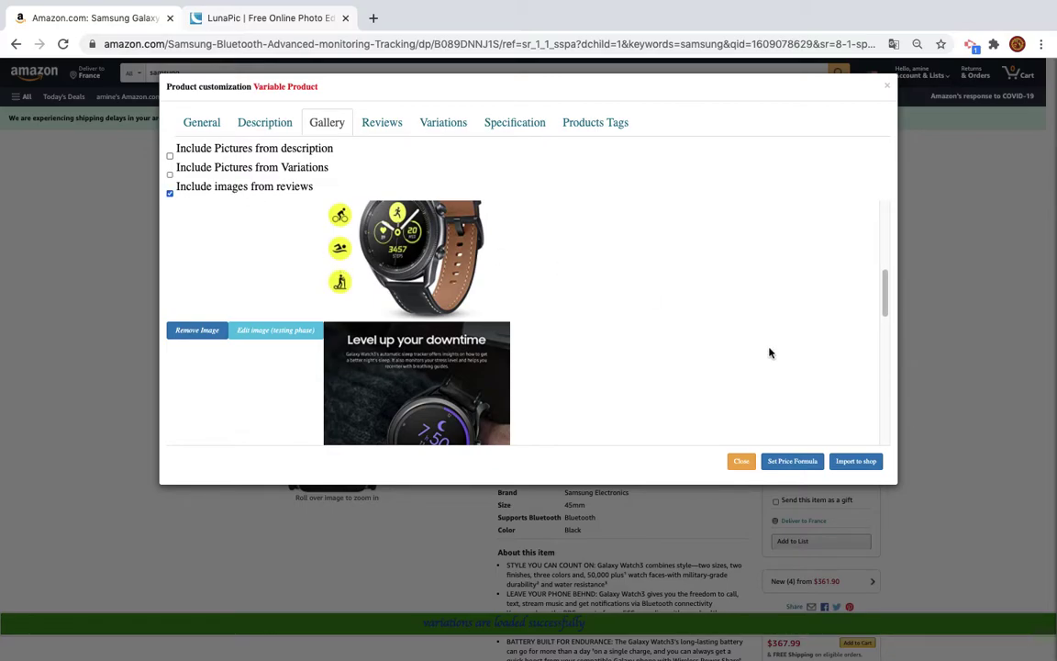
drag(887, 214, 883, 318)
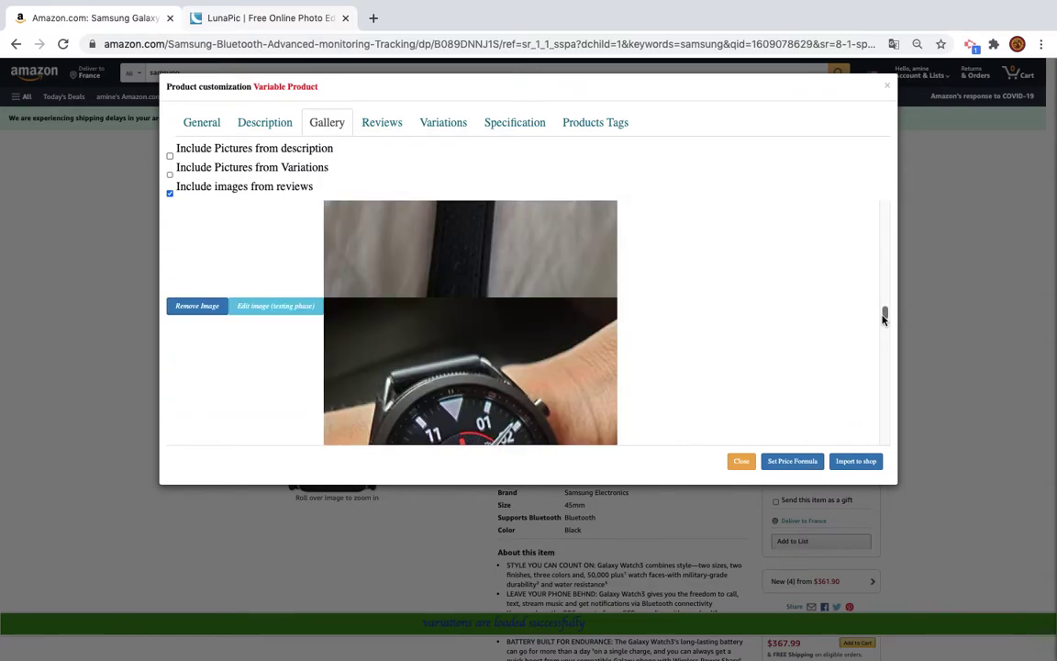
Remove eleven unwanted review photos, including the pillow and strap-on-wood shots, from the gallery
click(197, 308)
click(197, 308)
click(197, 308)
click(198, 309)
click(197, 308)
click(197, 307)
click(197, 308)
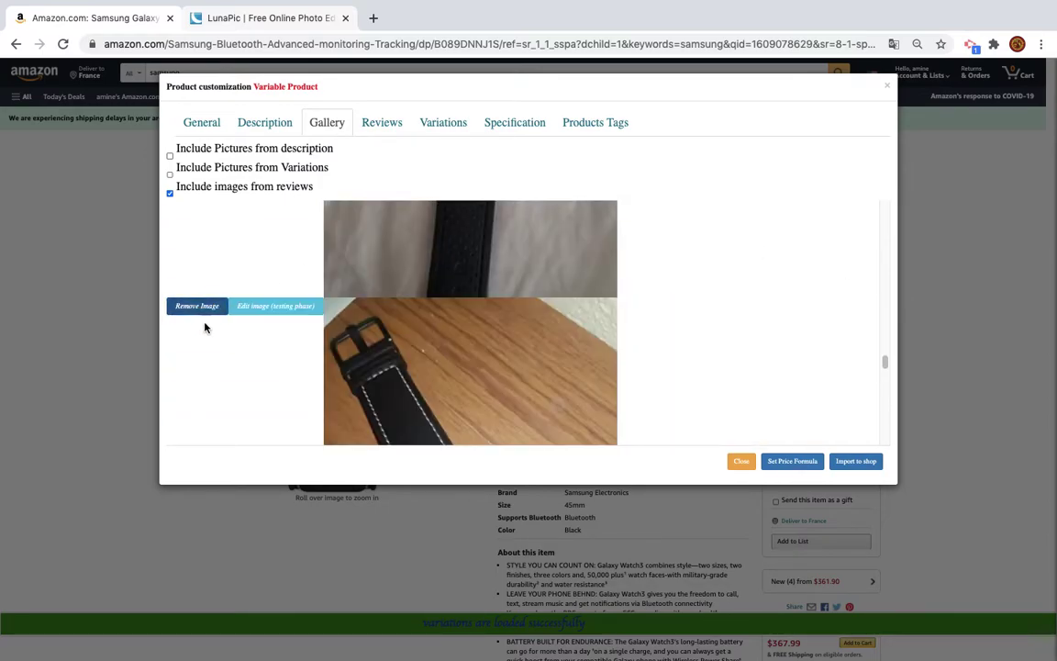
click(197, 309)
click(198, 308)
click(197, 308)
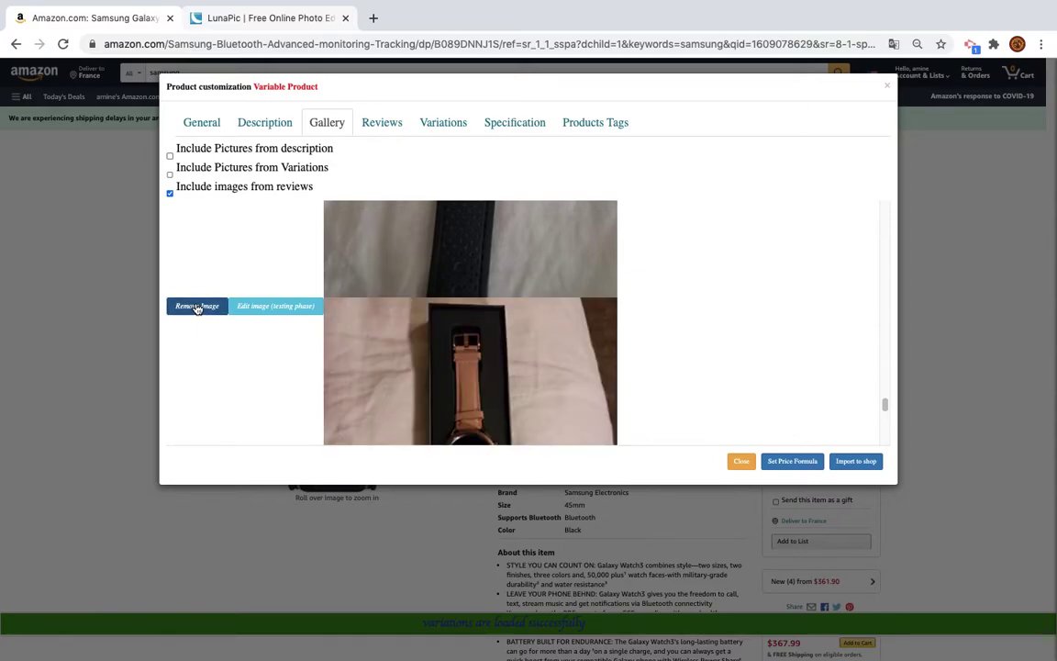
click(197, 309)
scroll(195, 308, up, 10)
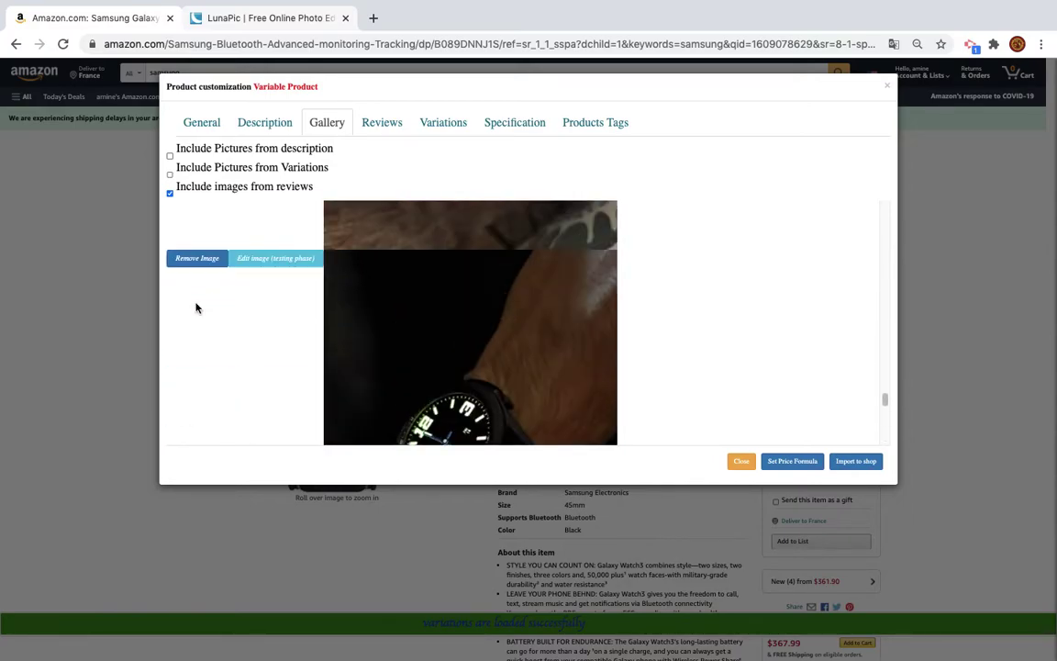
scroll(196, 308, up, 3)
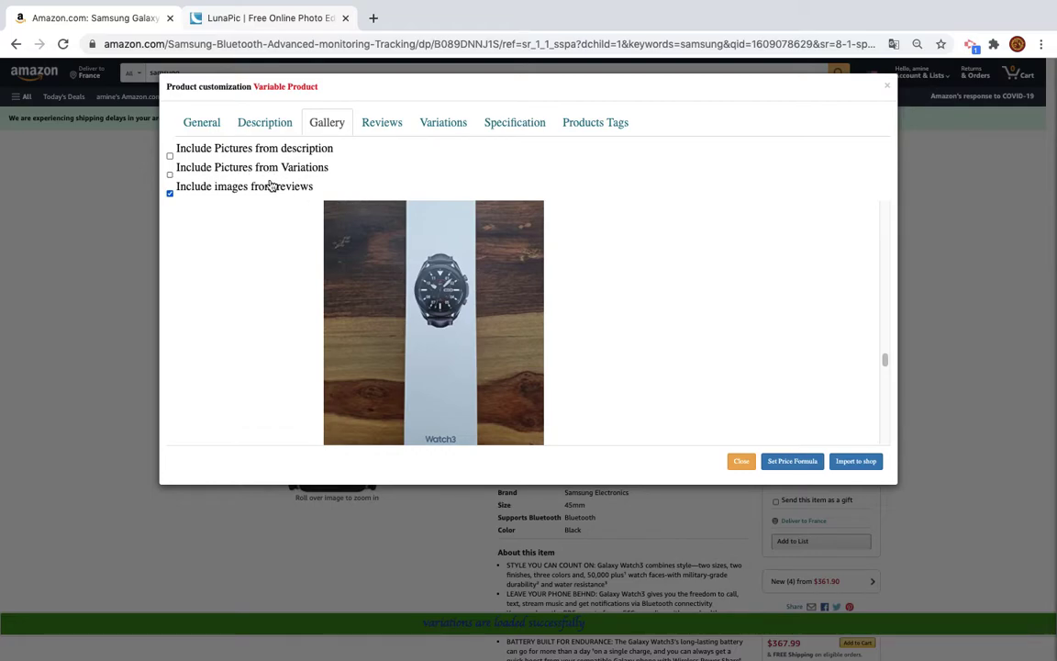
click(376, 125)
Scroll to the bottom of the imported reviews and load more reviews from Amazon
scroll(393, 249, down, 10)
scroll(393, 249, up, 10)
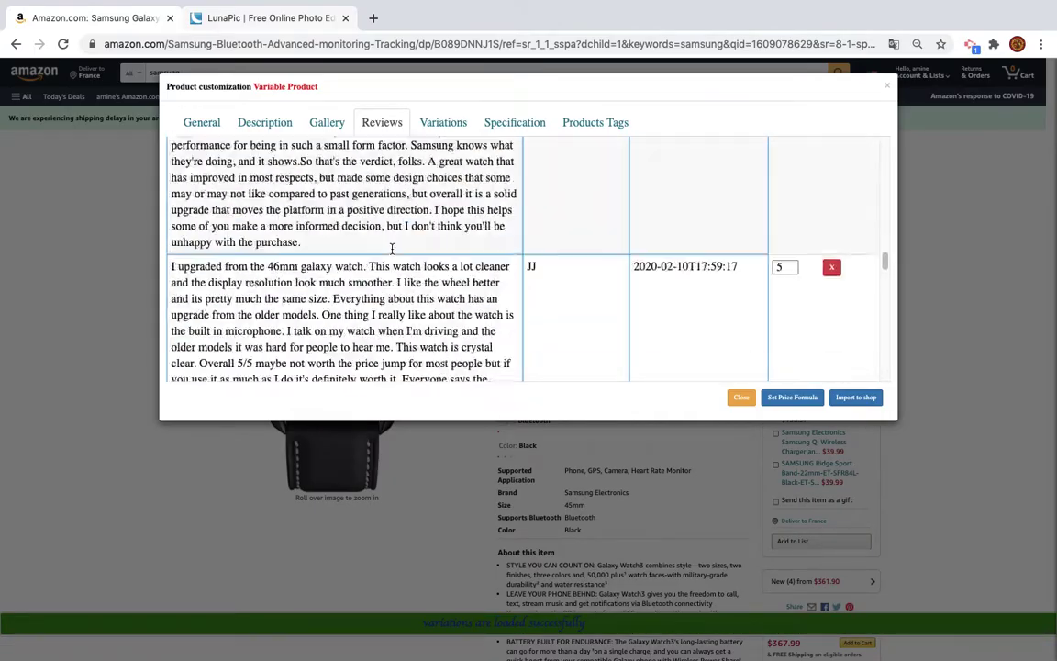
scroll(339, 231, down, 15)
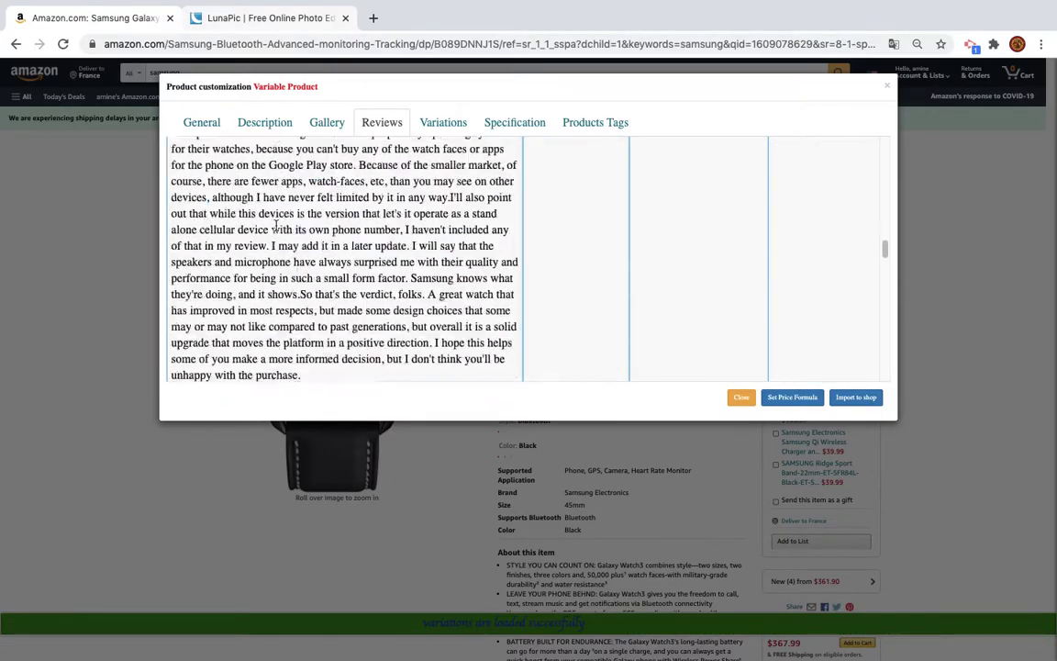
scroll(275, 225, up, 3)
scroll(275, 225, down, 5)
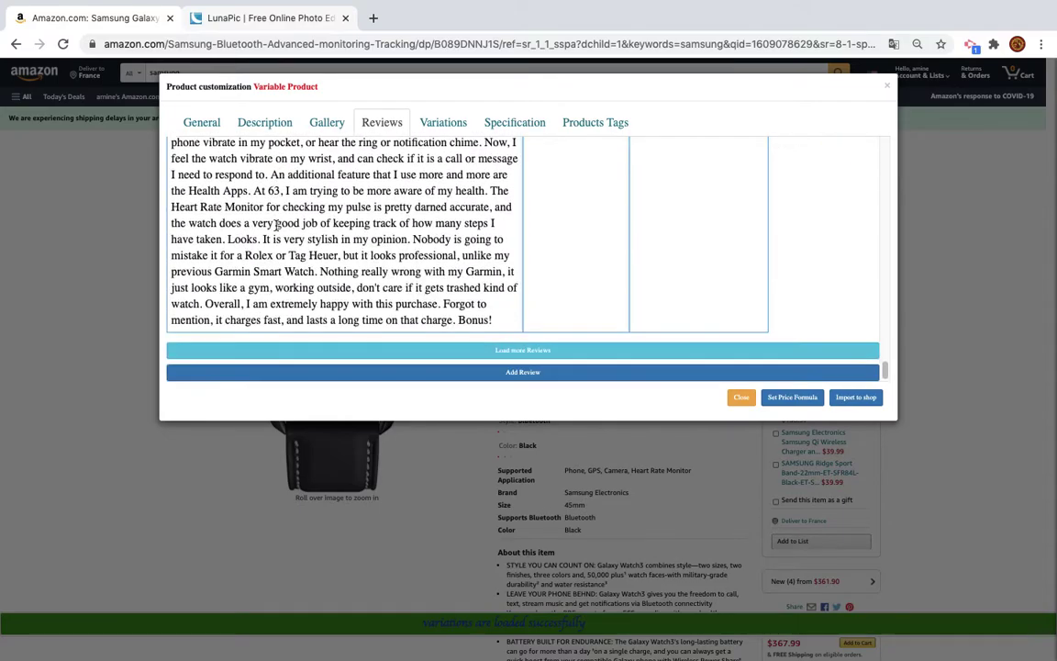
scroll(455, 248, up, 4)
scroll(402, 213, down, 4)
click(478, 351)
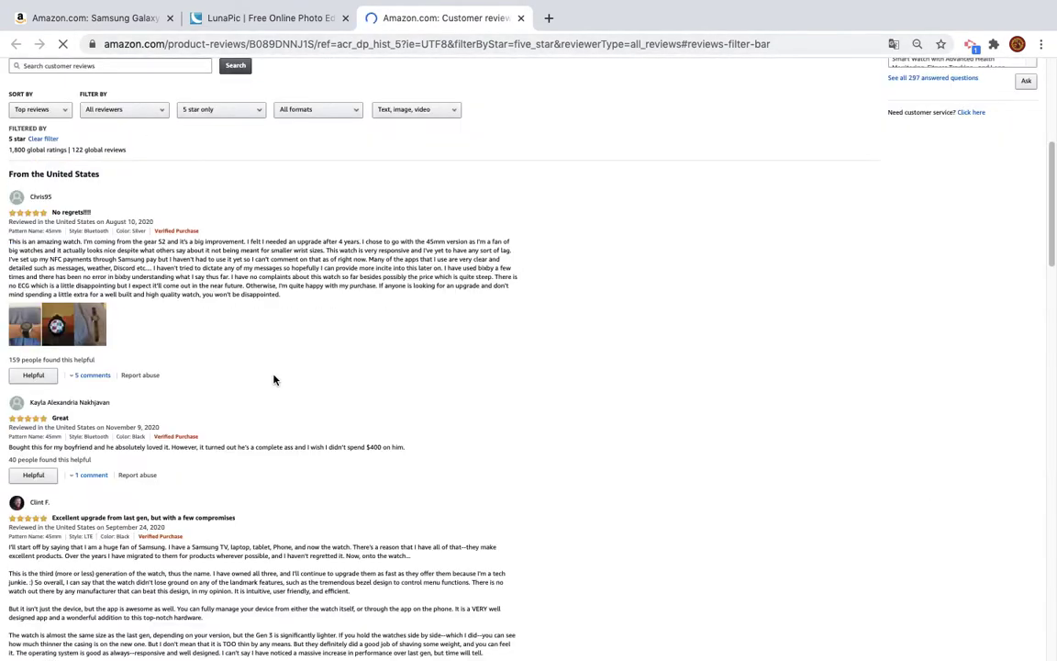
Go to the next page of five-star reviews and reload it to show import checkboxes
scroll(273, 379, down, 15)
scroll(475, 441, up, 3)
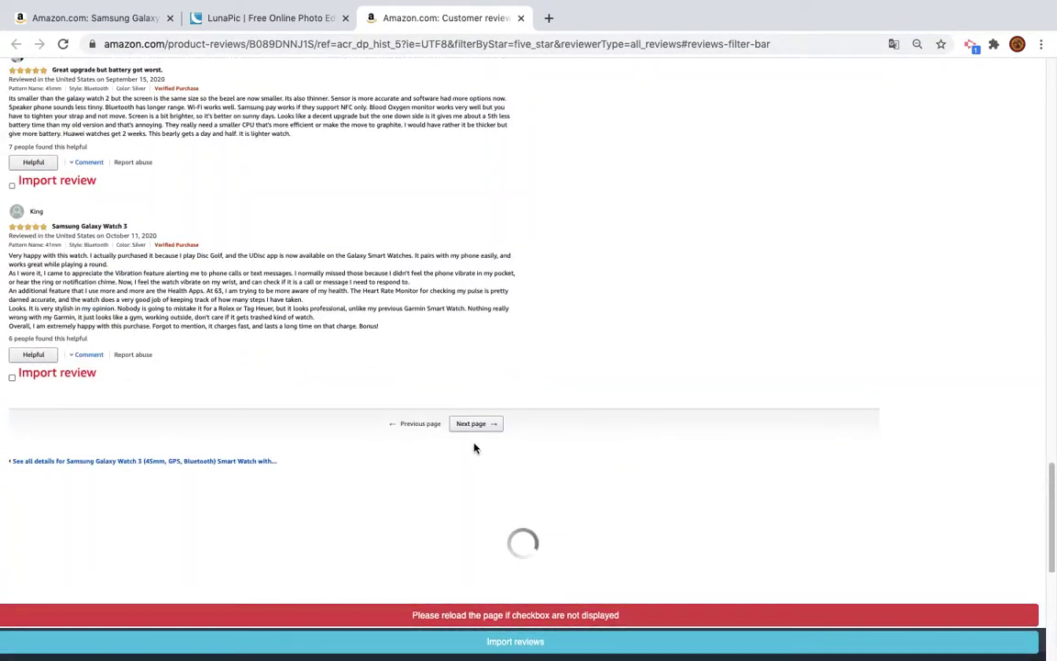
click(475, 427)
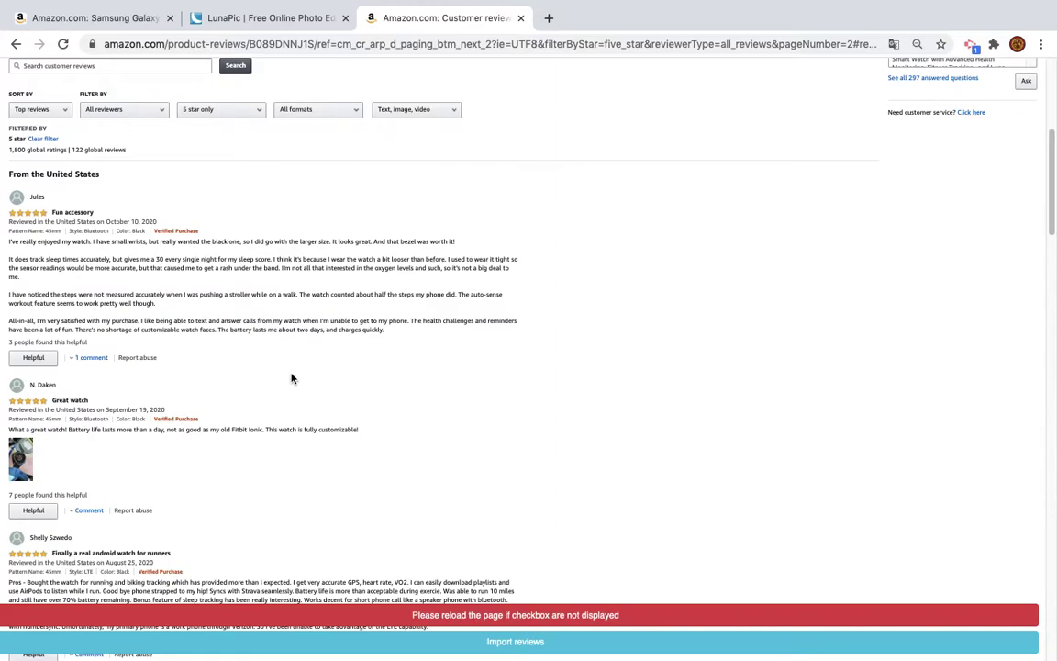
click(63, 44)
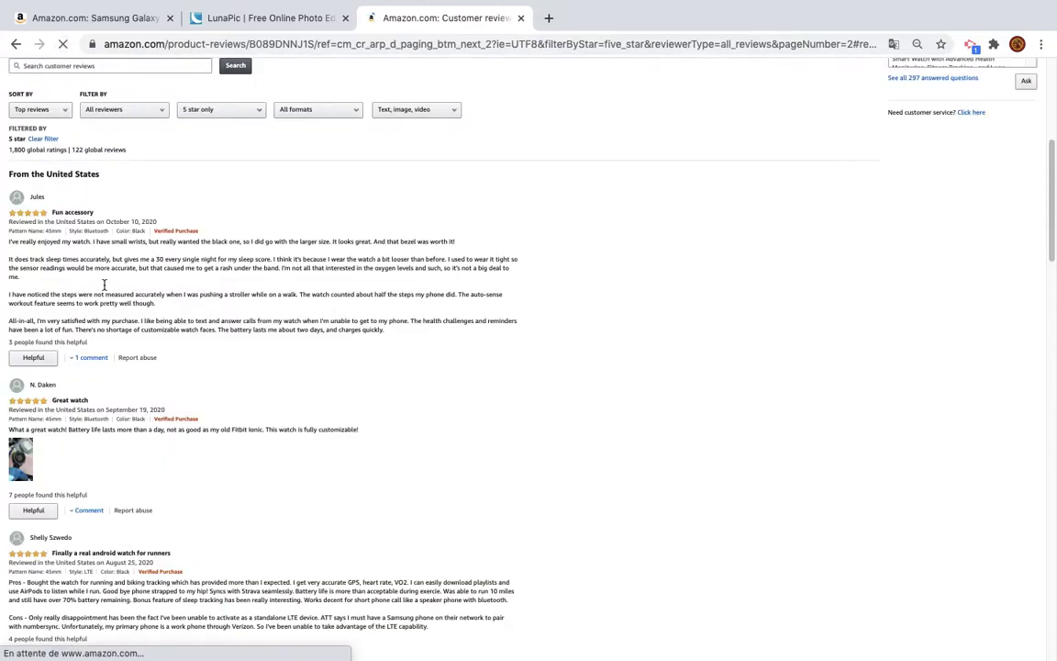
Mark five five-star reviews for import and import them into the product
click(12, 383)
scroll(18, 423, down, 2)
click(13, 461)
scroll(14, 461, down, 1)
scroll(14, 460, down, 1)
click(12, 460)
scroll(13, 462, down, 1)
click(13, 465)
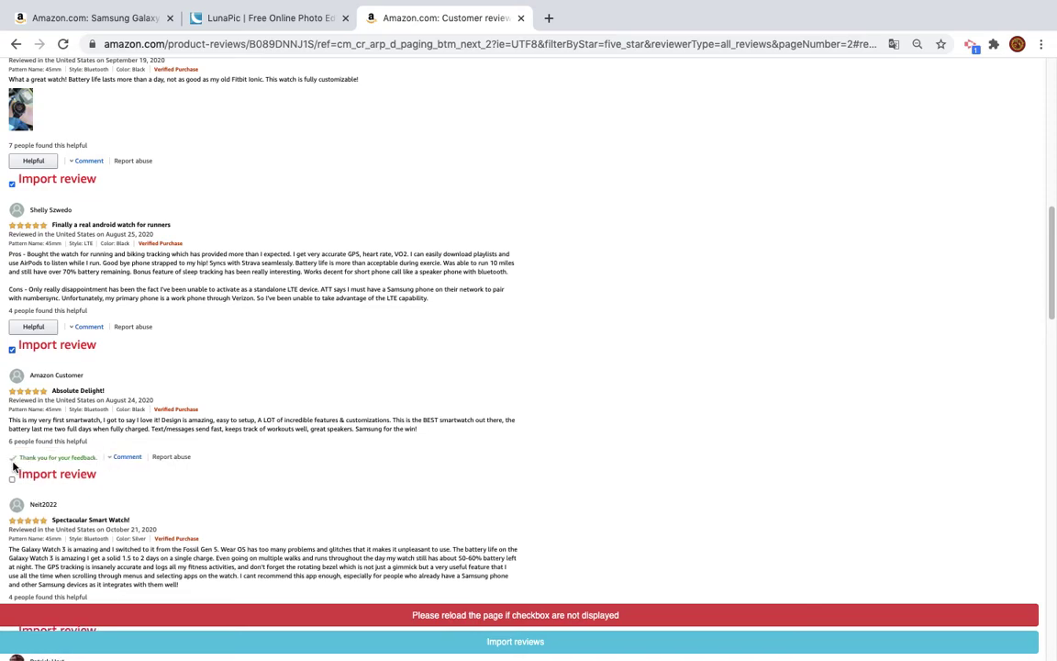
scroll(11, 485, down, 3)
click(12, 489)
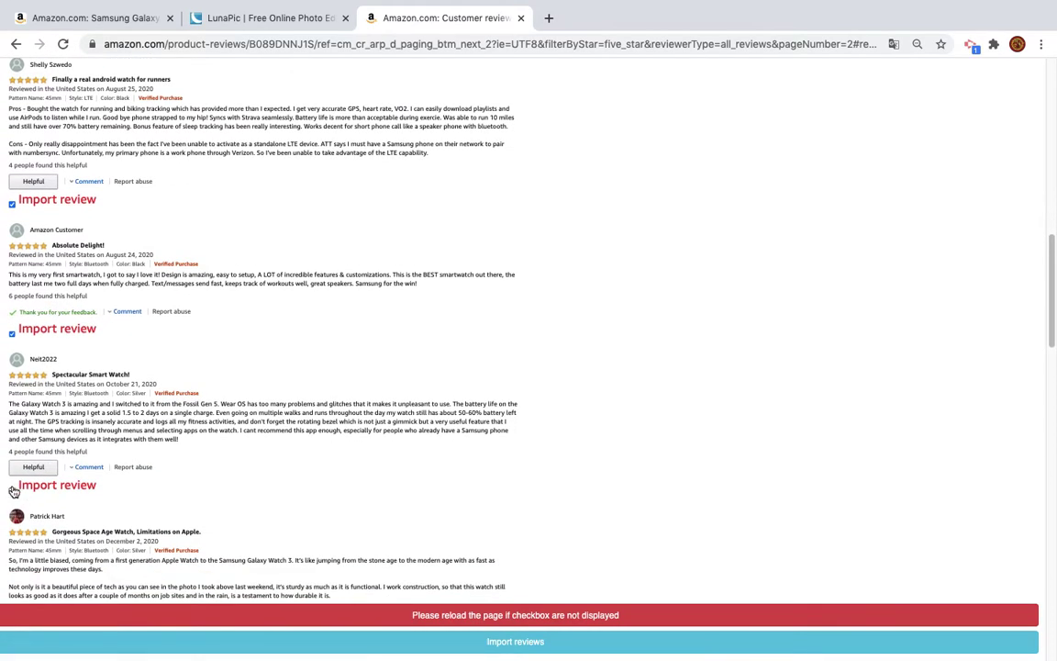
click(444, 638)
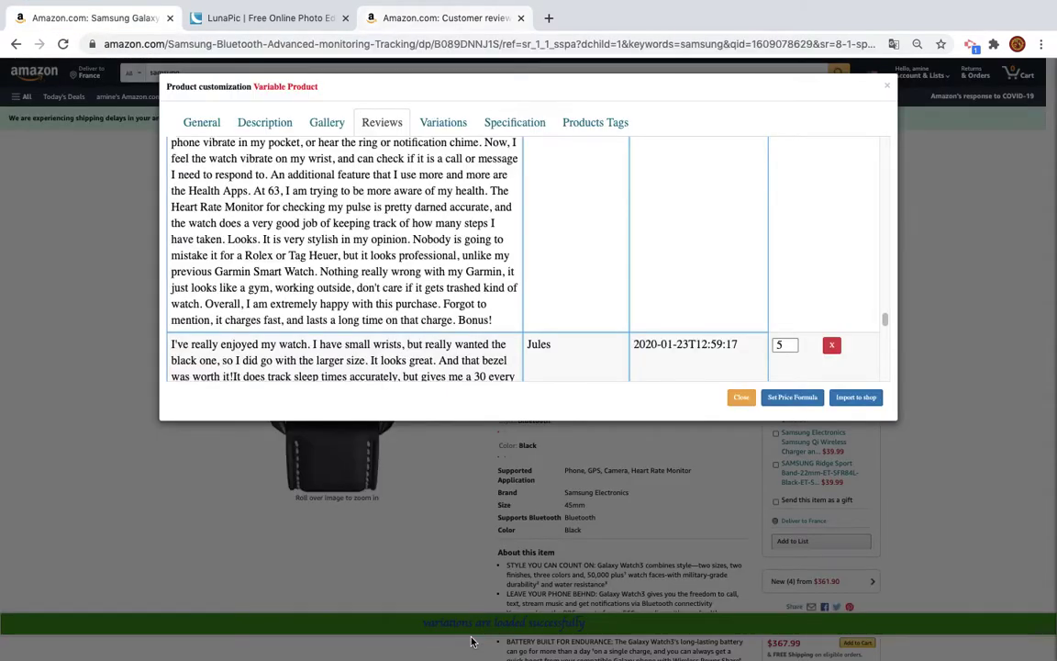
Check the newly imported five-star reviews in the product's review list
scroll(849, 341, down, 10)
scroll(849, 342, up, 2)
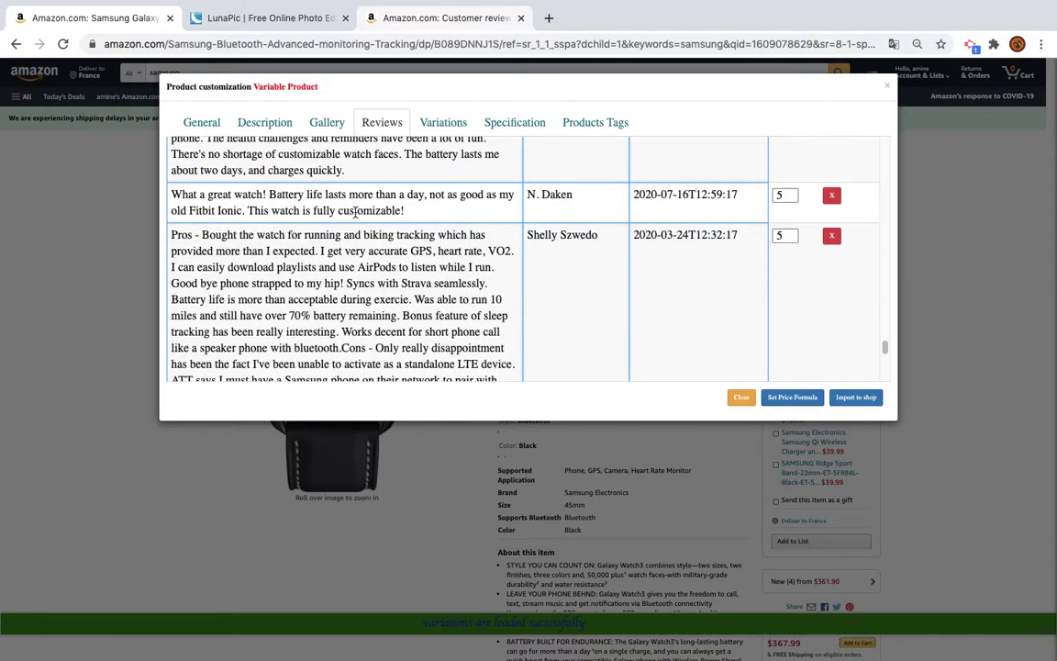
scroll(356, 211, down, 10)
scroll(356, 212, up, 5)
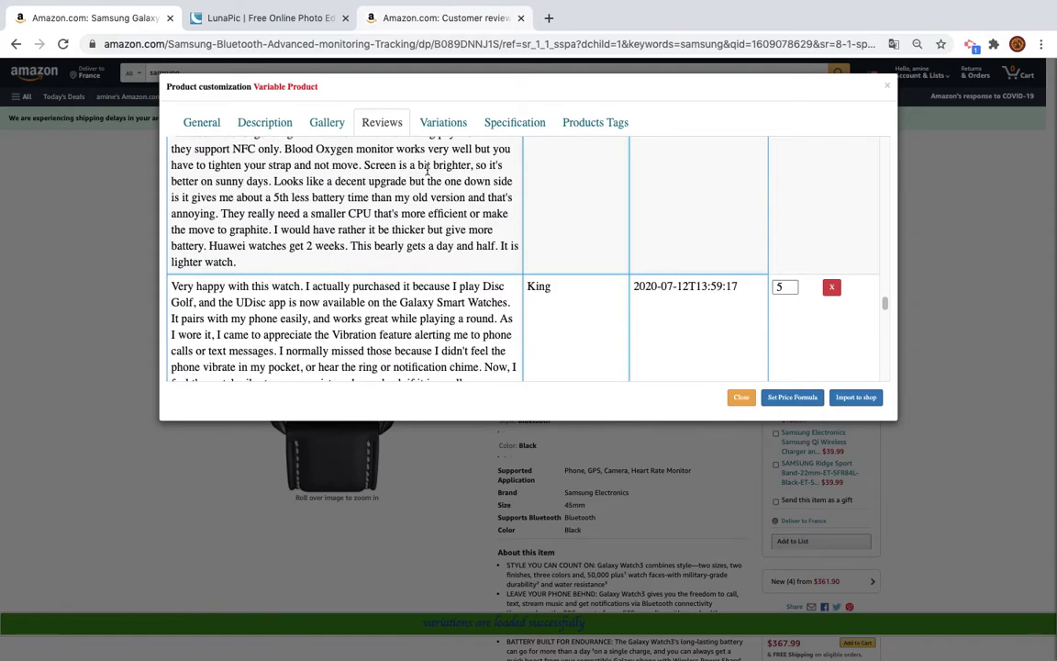
click(427, 131)
Turn on charm pricing with 00 and 99 endings for all variation prices
scroll(276, 279, down, 3)
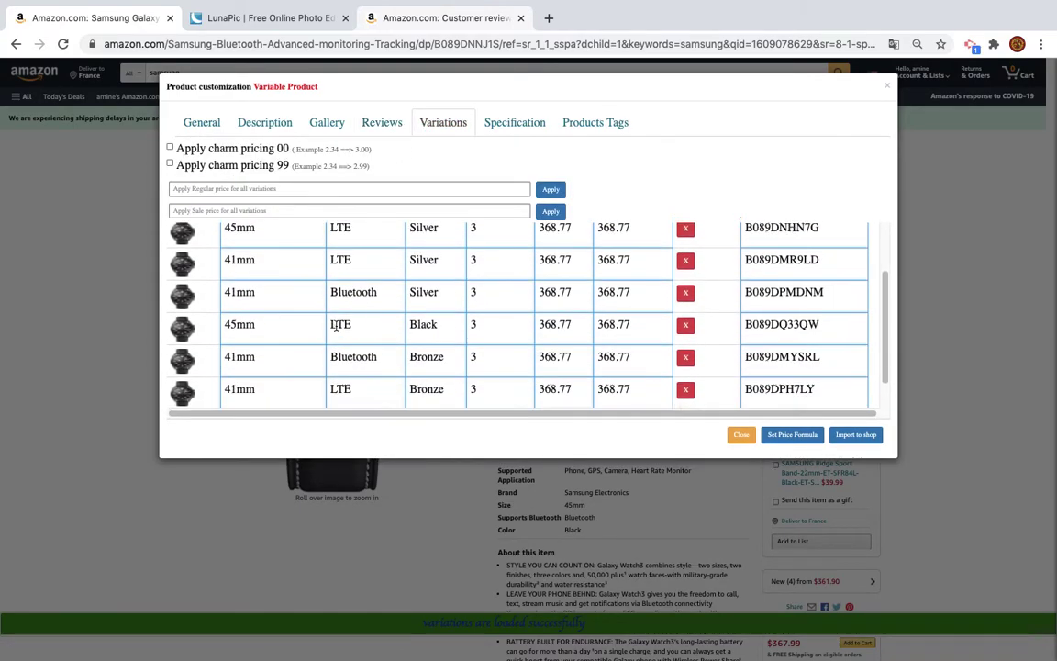
scroll(276, 280, up, 3)
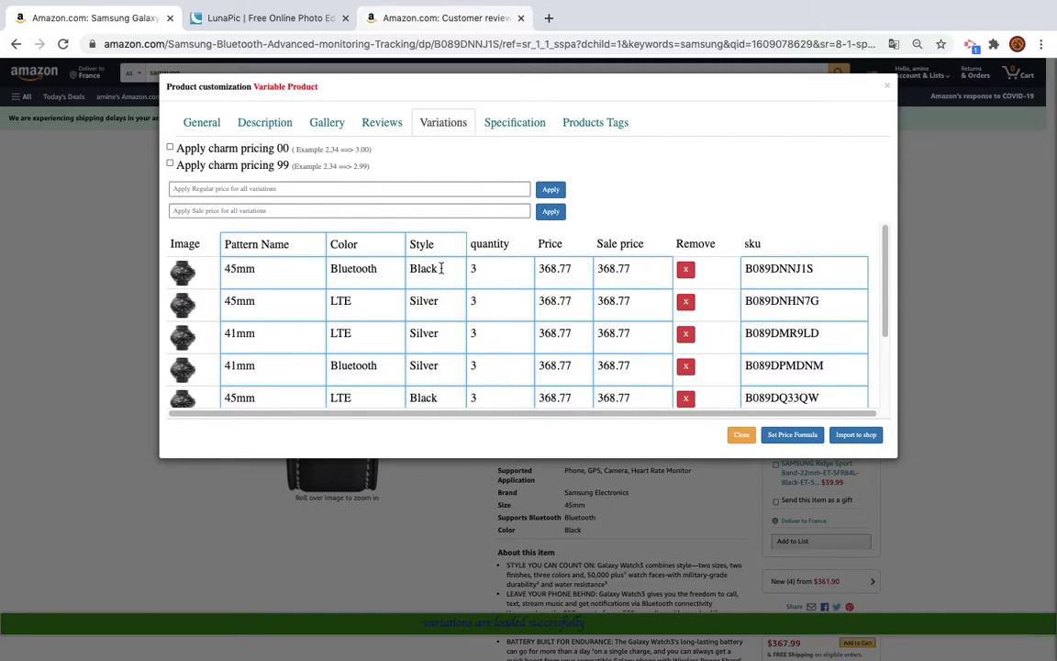
scroll(320, 346, down, 3)
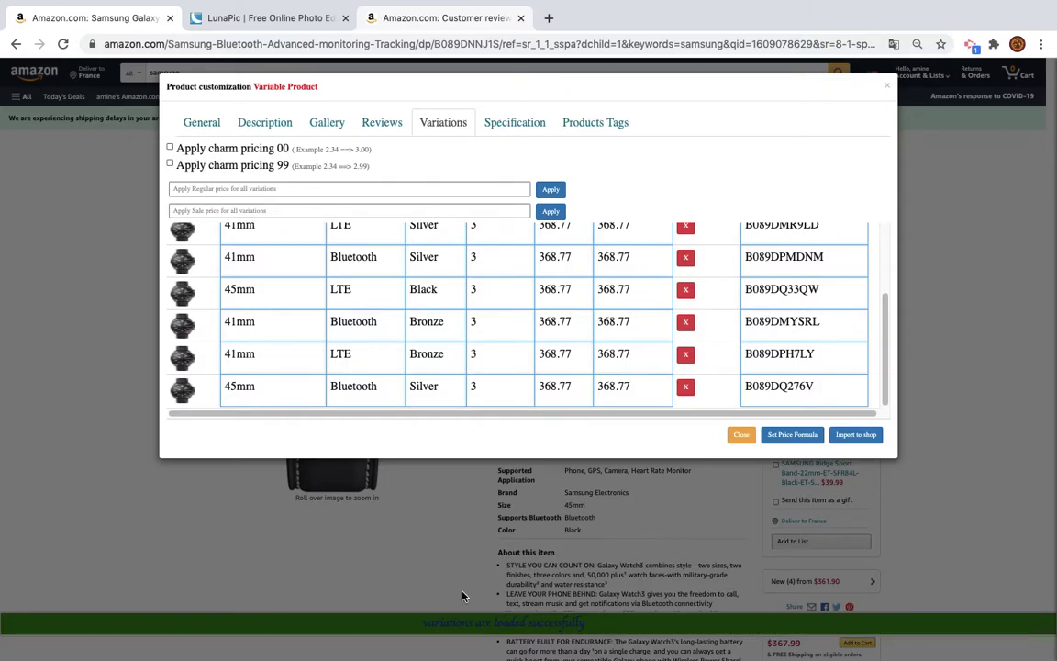
scroll(428, 345, up, 3)
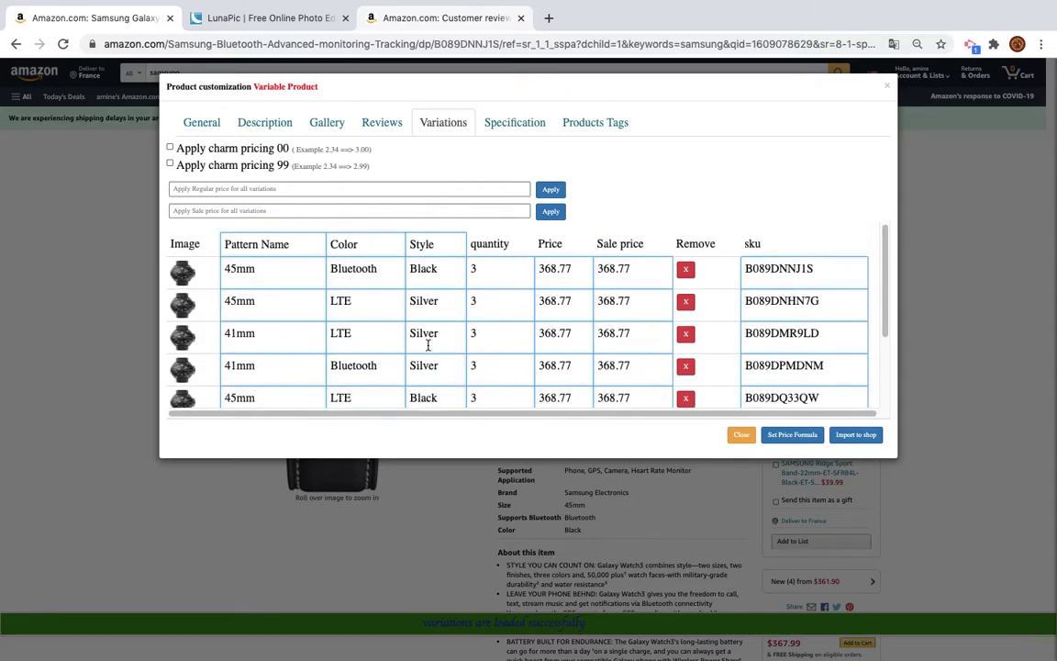
click(170, 146)
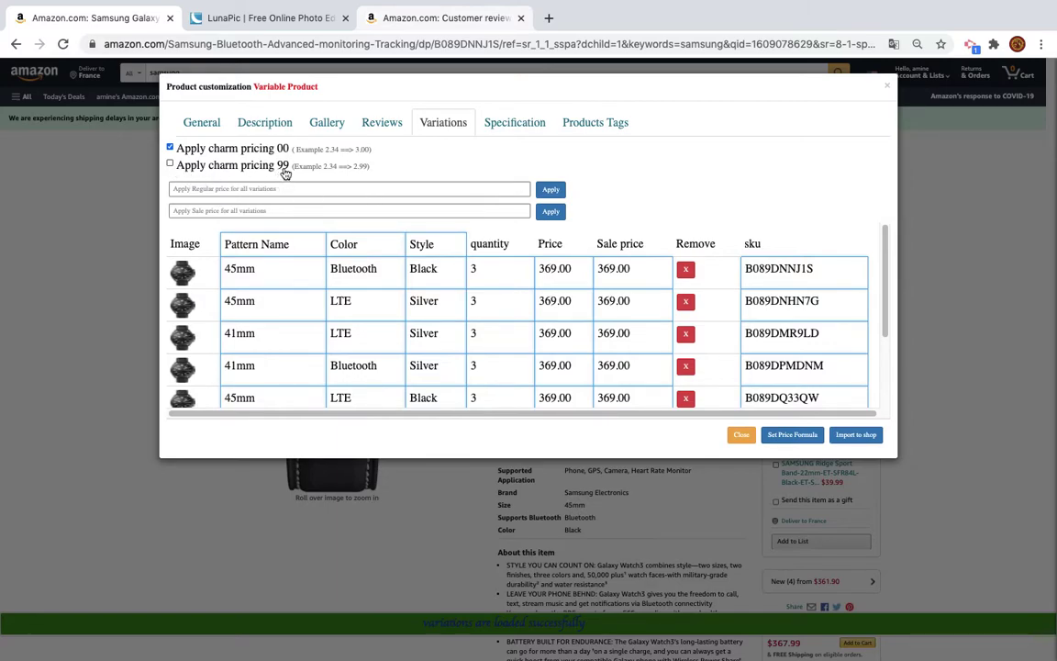
click(170, 165)
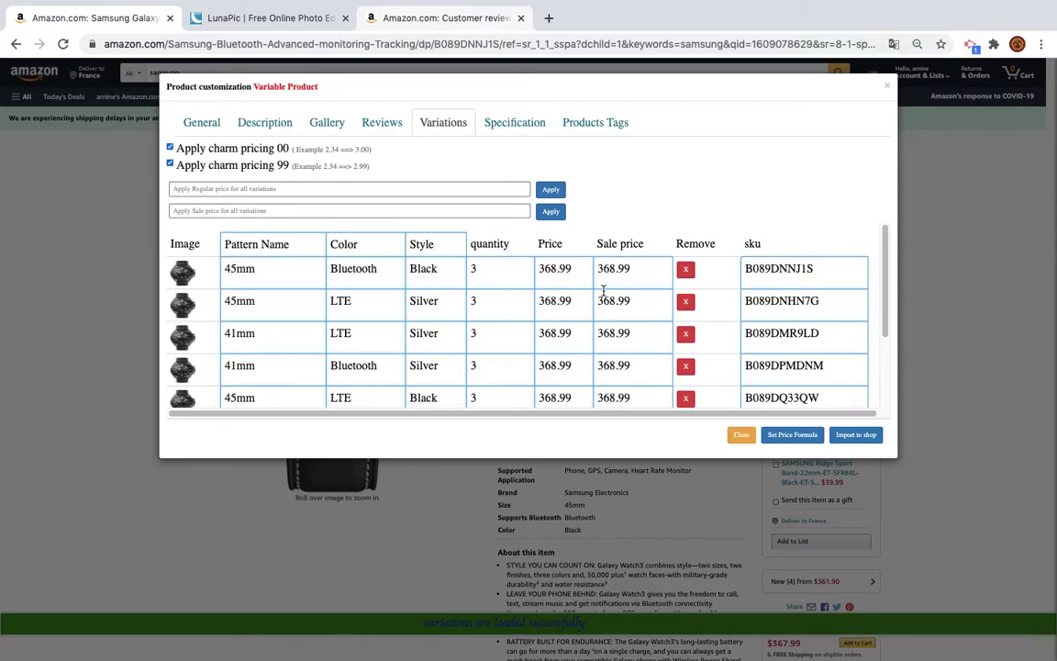
Apply a regular price of 400 to all variations
click(275, 190)
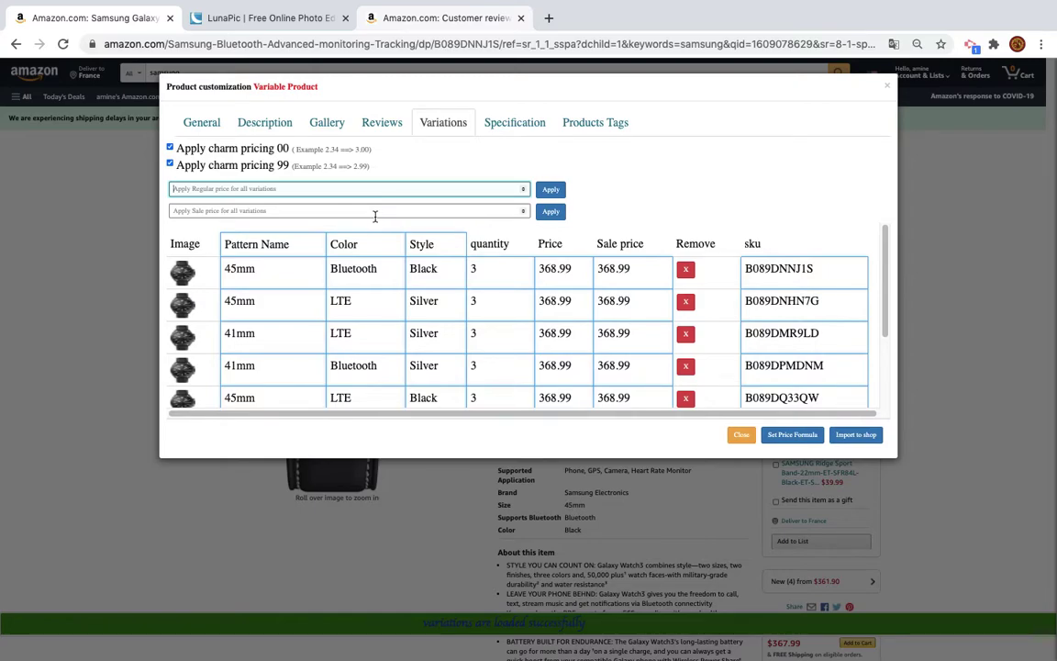
text(49)
click(550, 189)
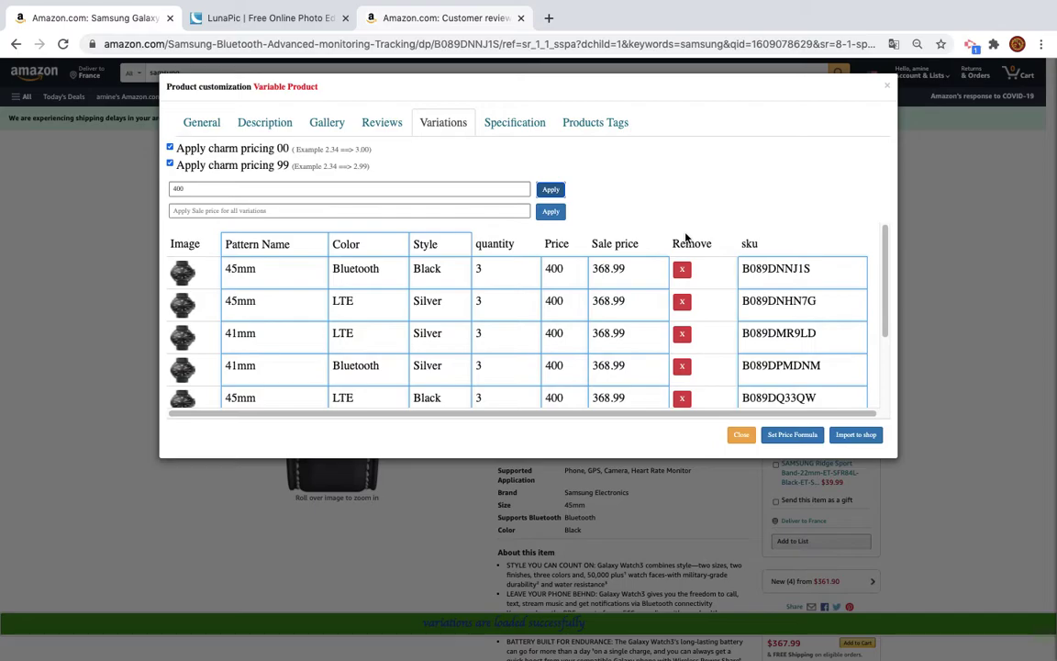
click(794, 437)
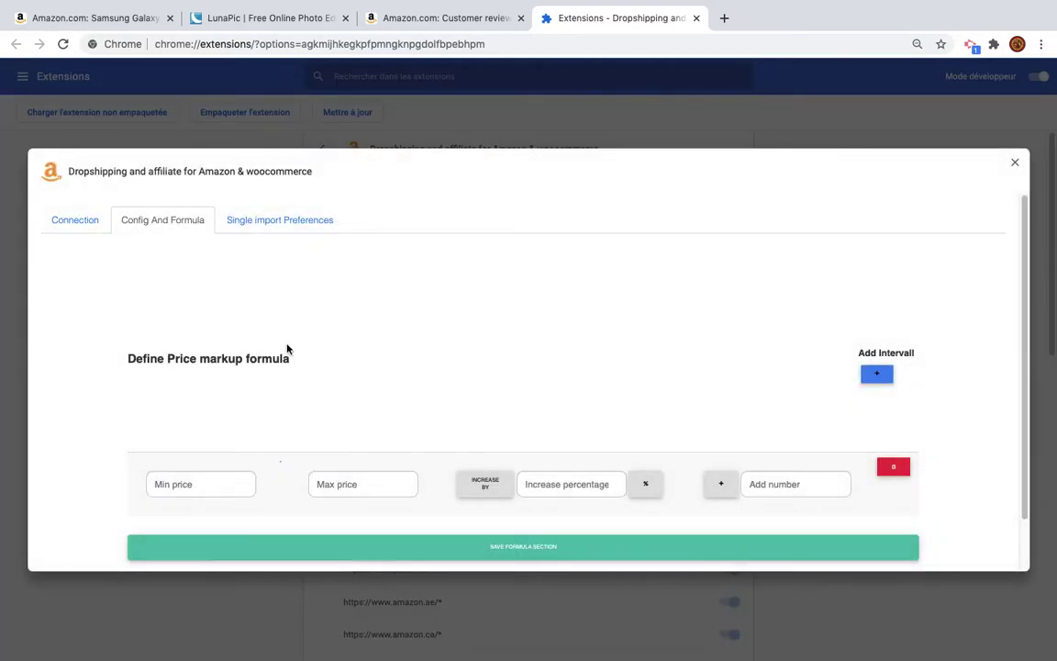
Enter a markup rule for prices 0 to 10000 that adds 50% plus 5
click(214, 479)
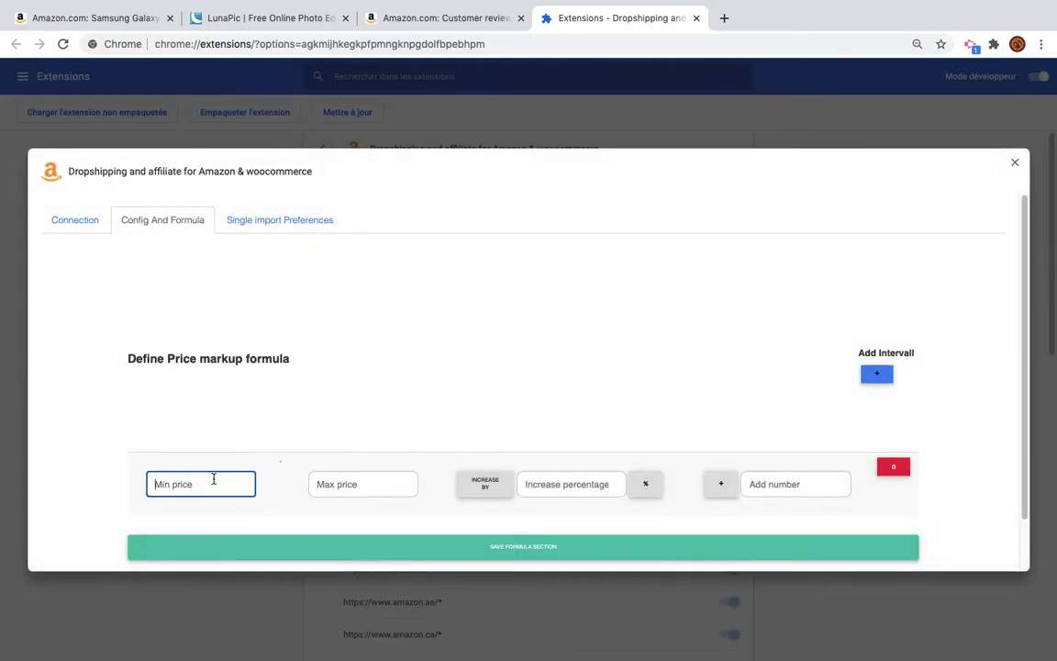
text(0)
key(Tab)
text(010)
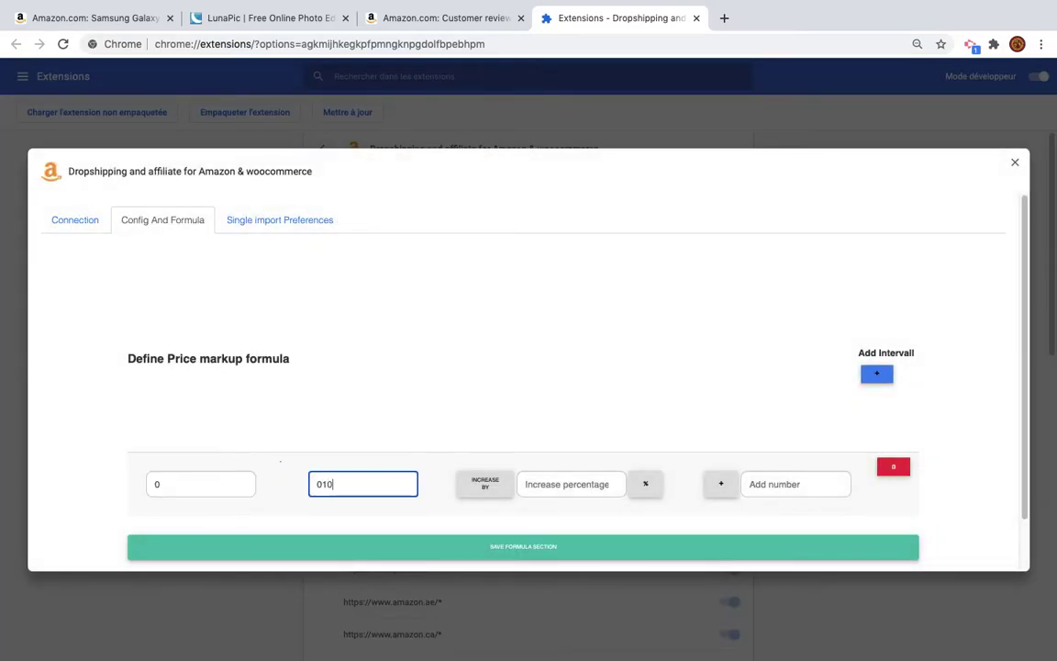
key(BackSpace)
key(BackSpace)
key(BackSpace)
text(10)
click(546, 481)
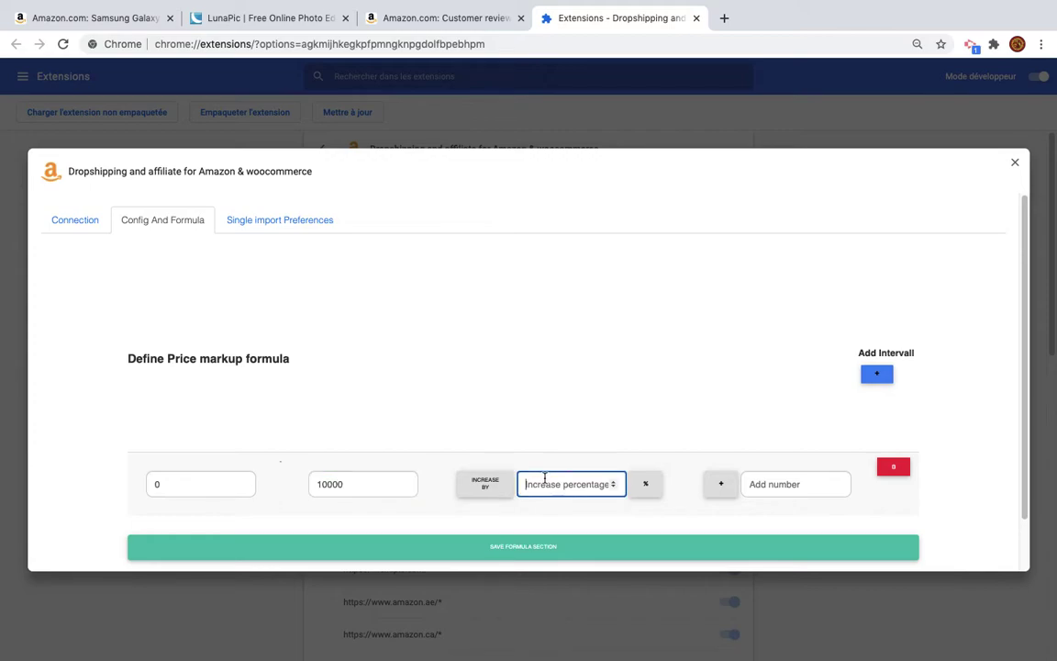
text(50)
click(807, 483)
text(5)
scroll(642, 459, down, 2)
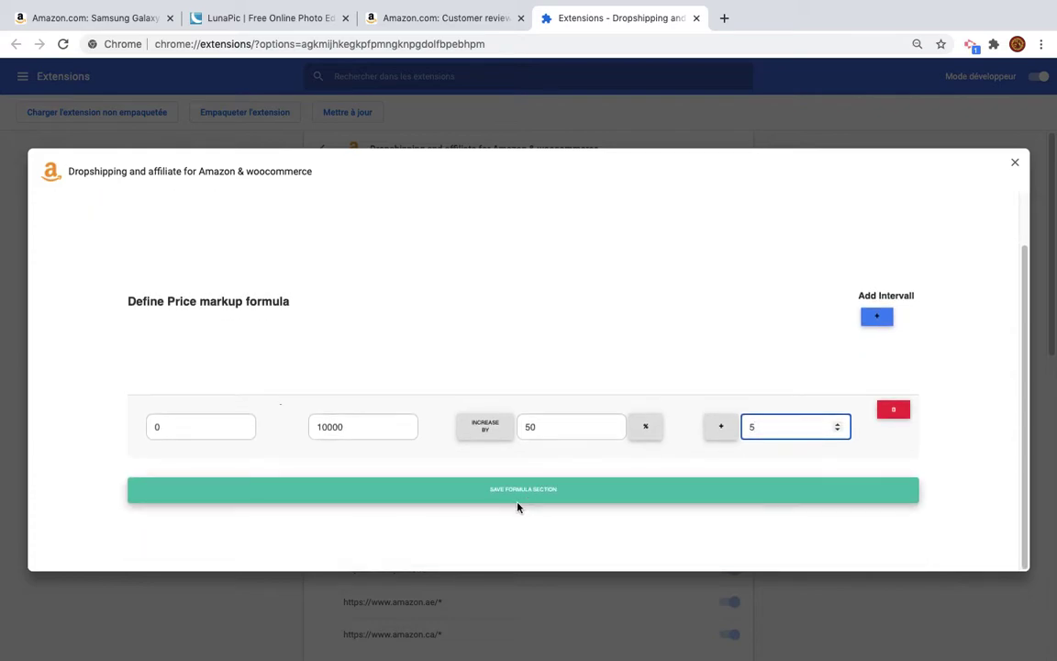
click(111, 18)
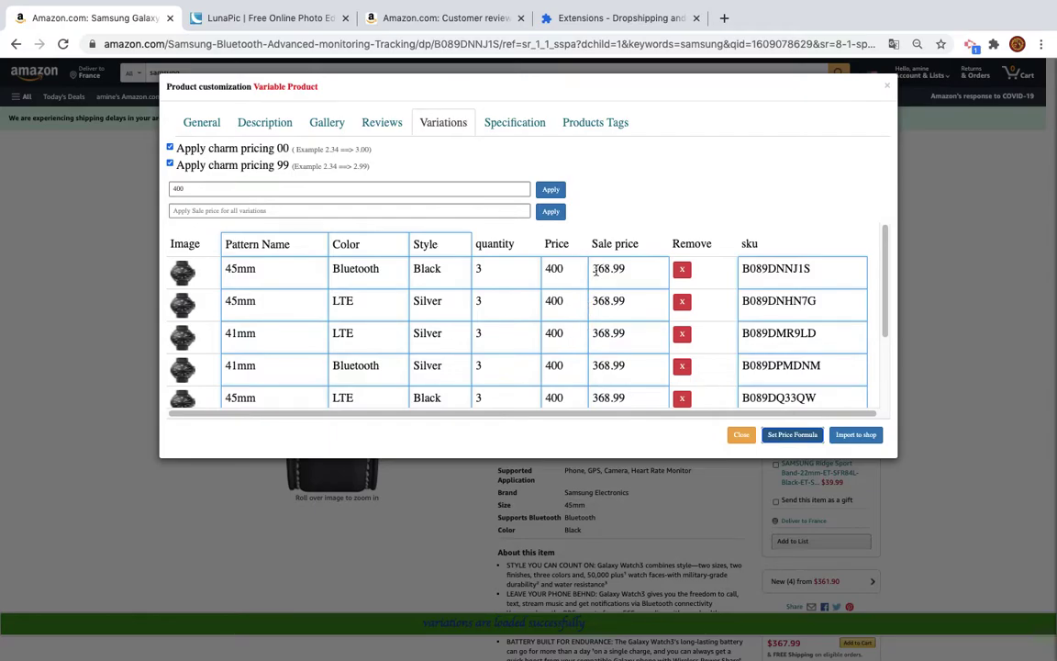
Remove Customer Reviews, Best Sellers Rank, Package Dimensions and Item Weight from the specifications
click(514, 123)
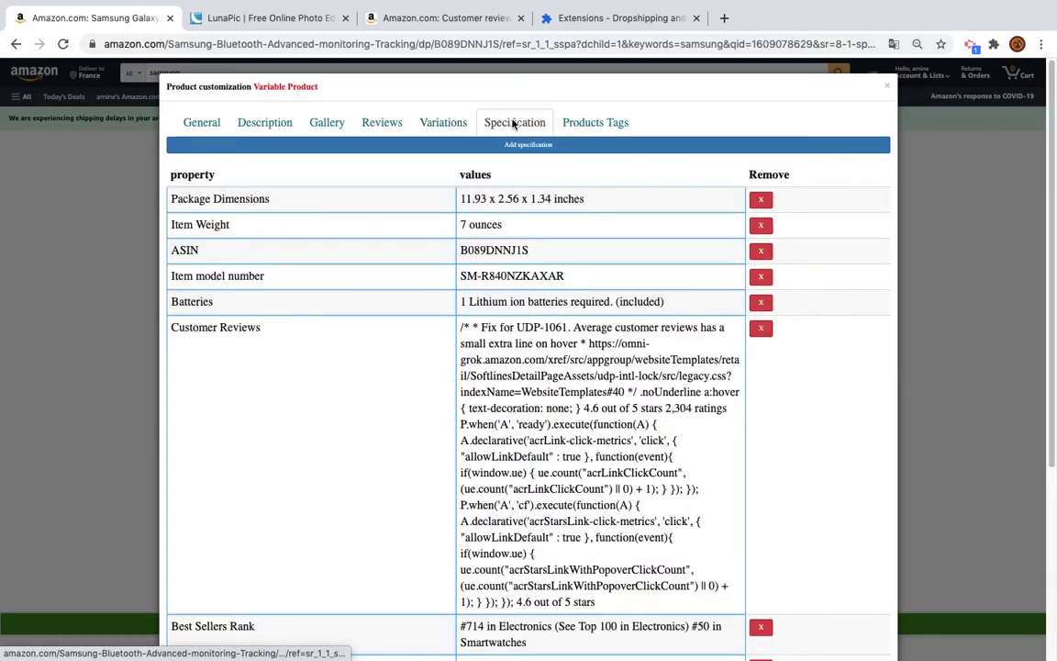
click(762, 330)
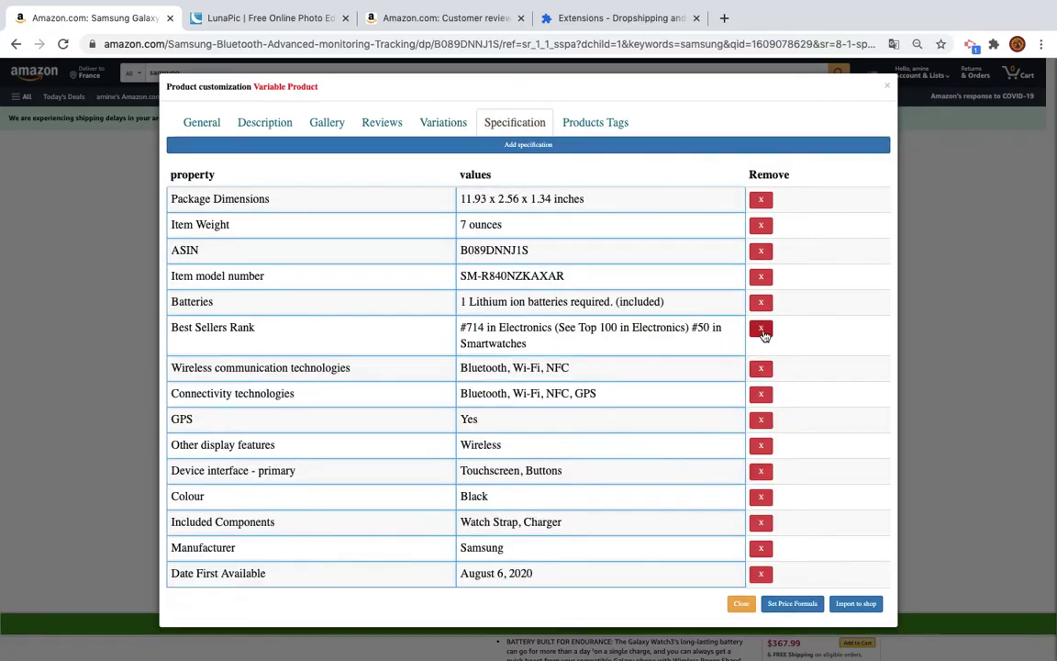
click(762, 331)
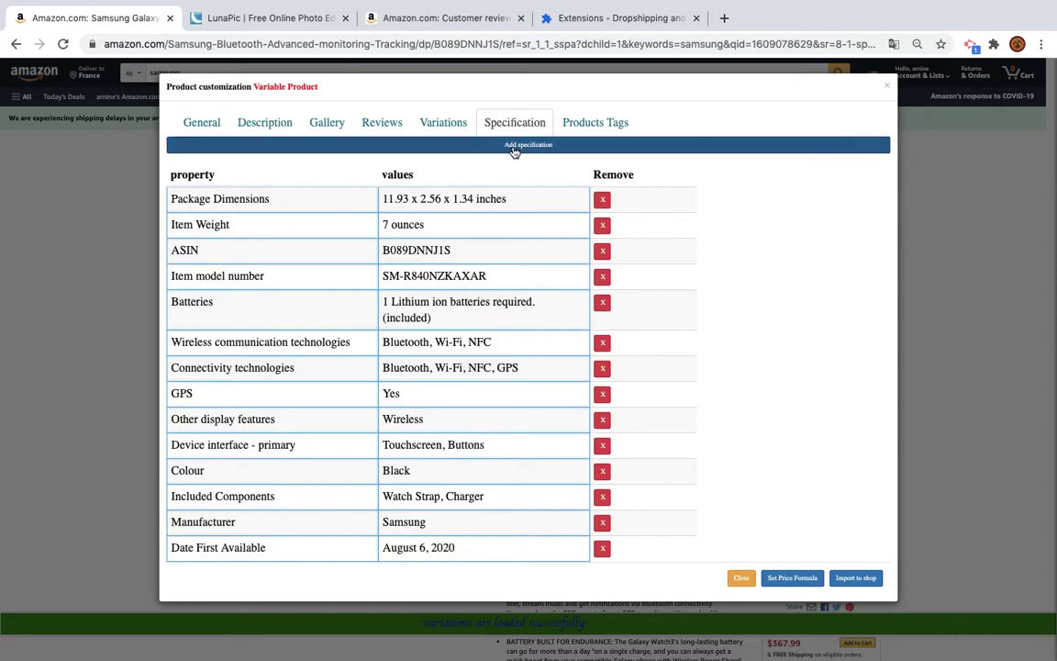
click(604, 200)
click(604, 200)
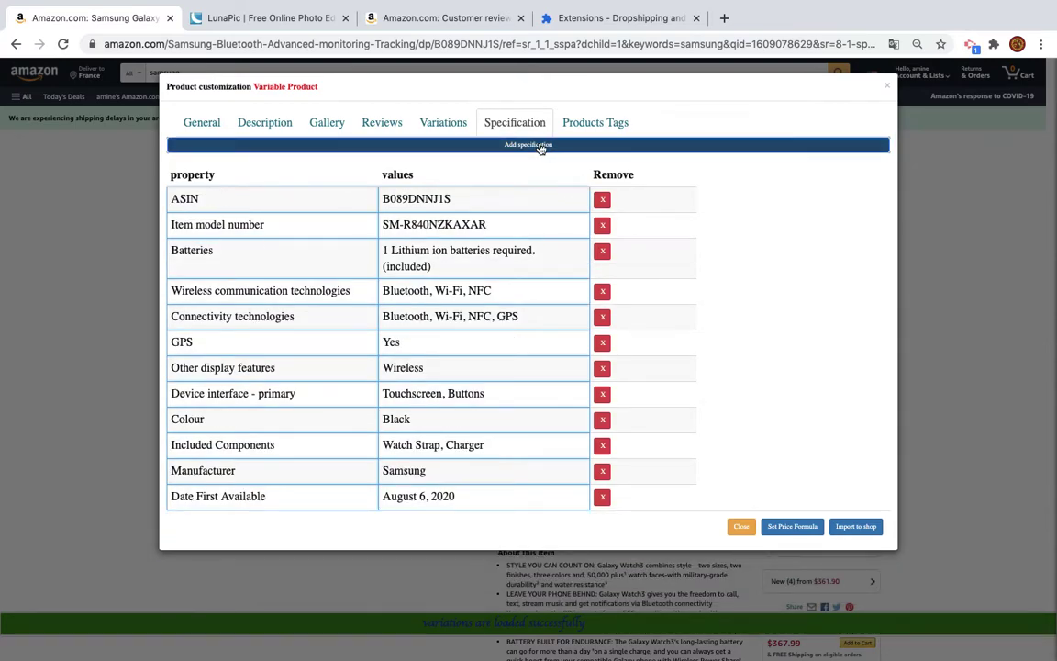
Add a new specification row named 'store' with value 'myst'
click(544, 146)
click(293, 543)
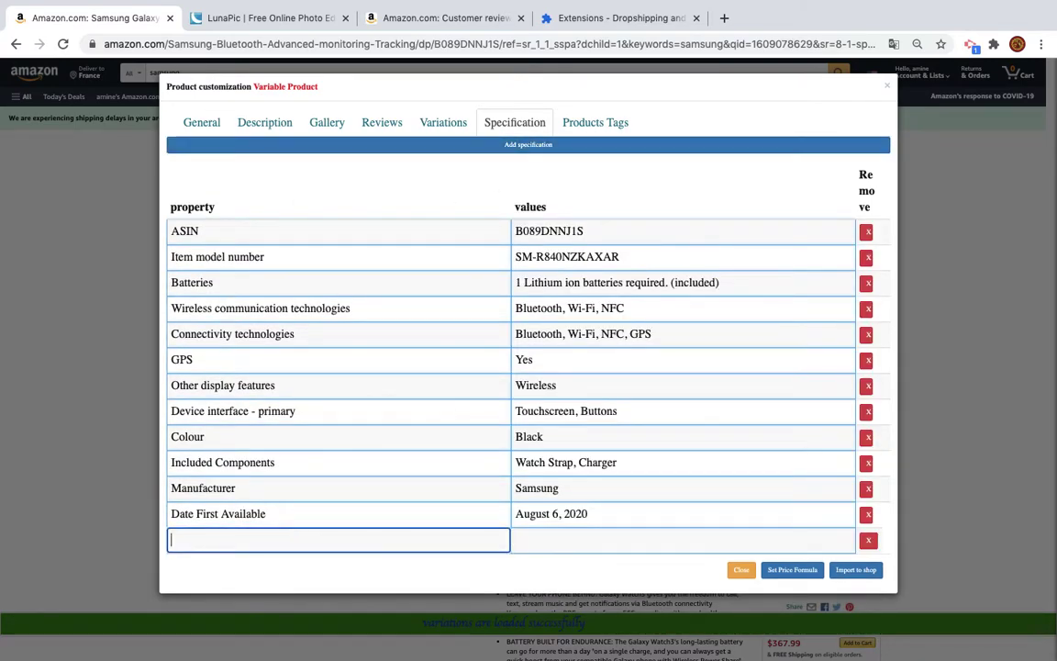
text(store)
key(Tab)
text(myst)
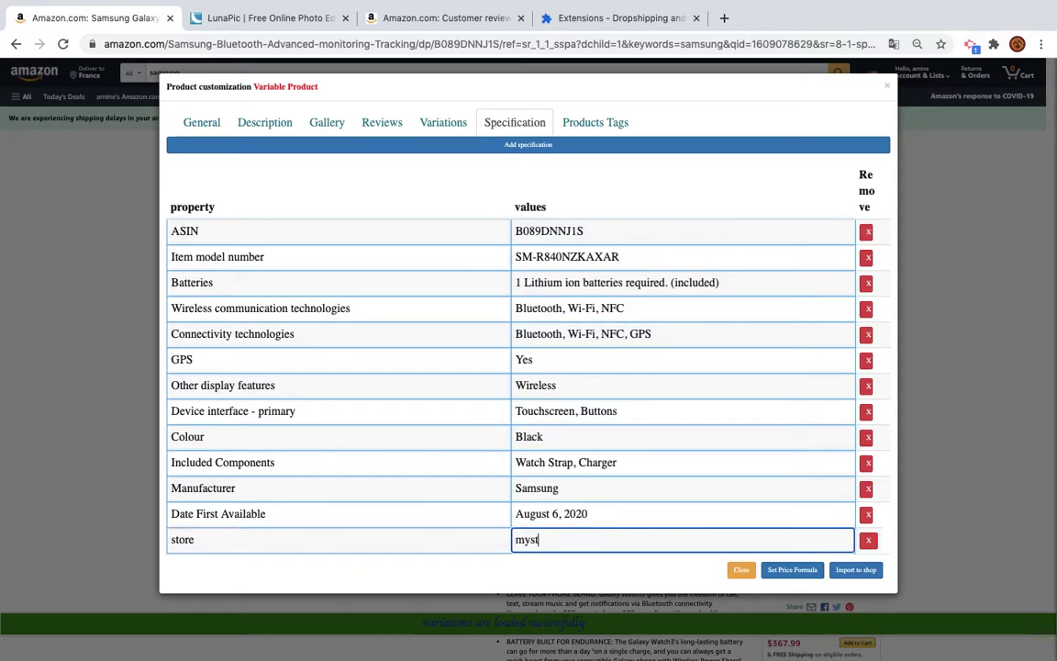
click(596, 122)
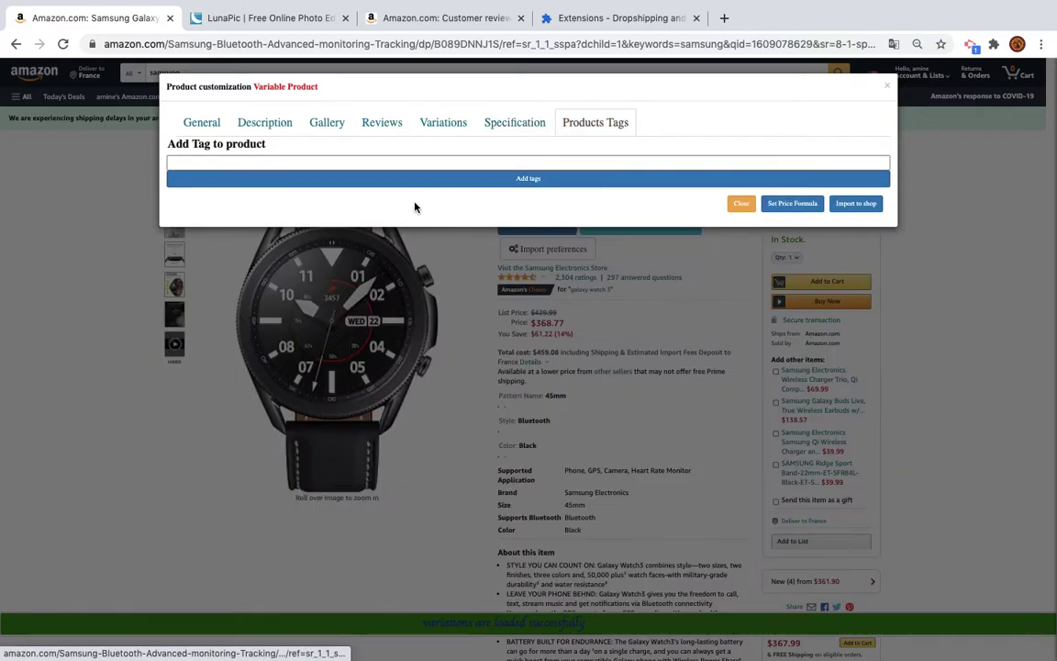
Add #stylish and then #shopname as the Samsung watch's product tags
click(323, 162)
text(#)
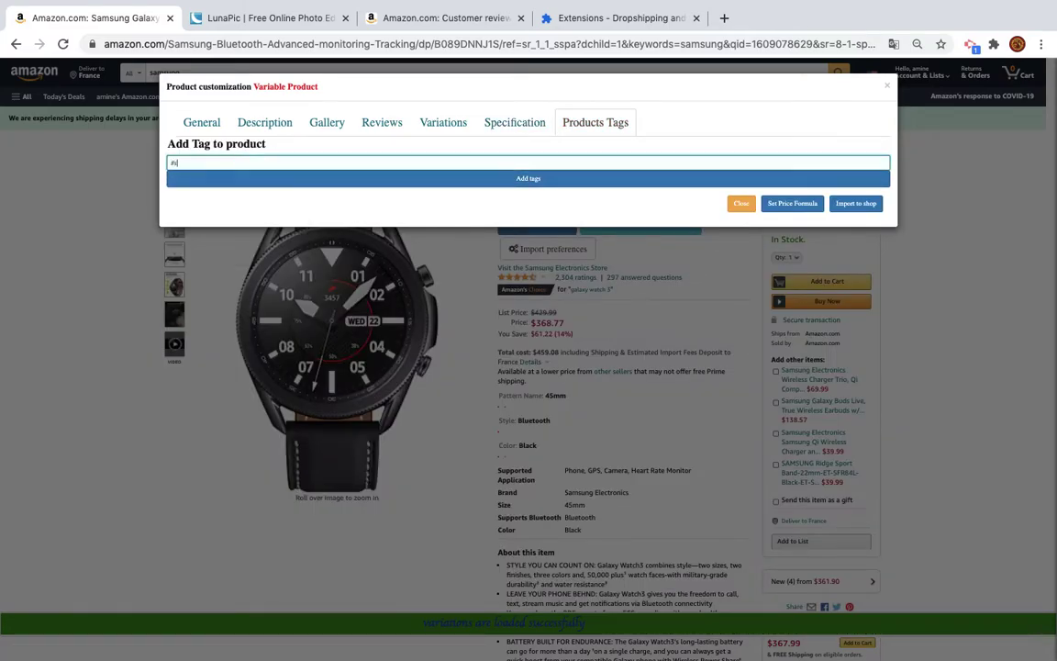
text(stylish)
click(355, 178)
click(337, 163)
text(#)
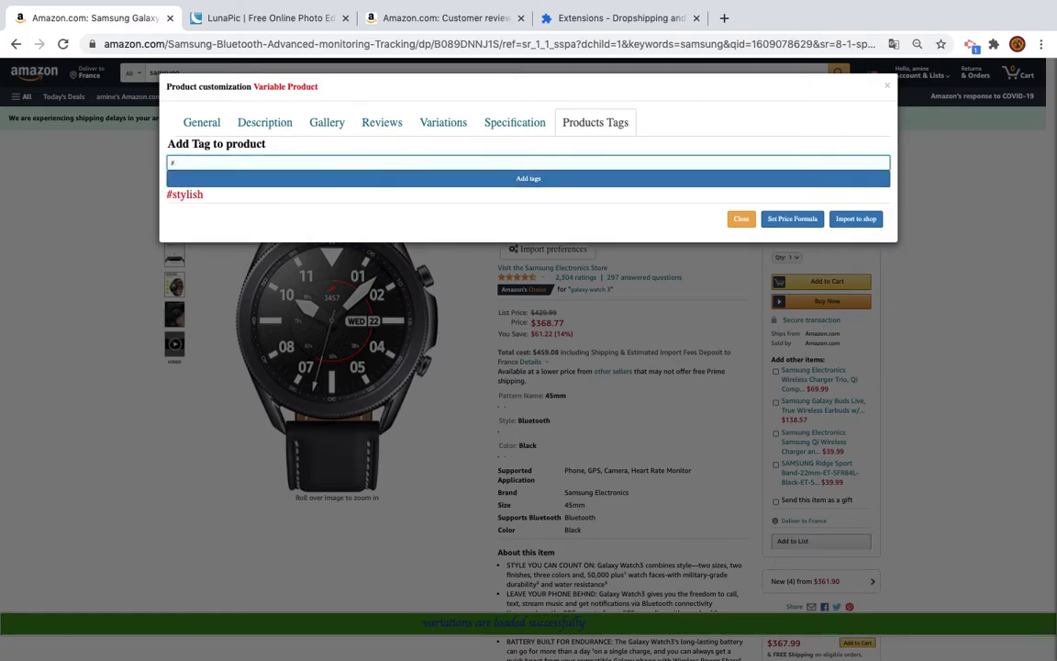
text(shopname)
click(365, 181)
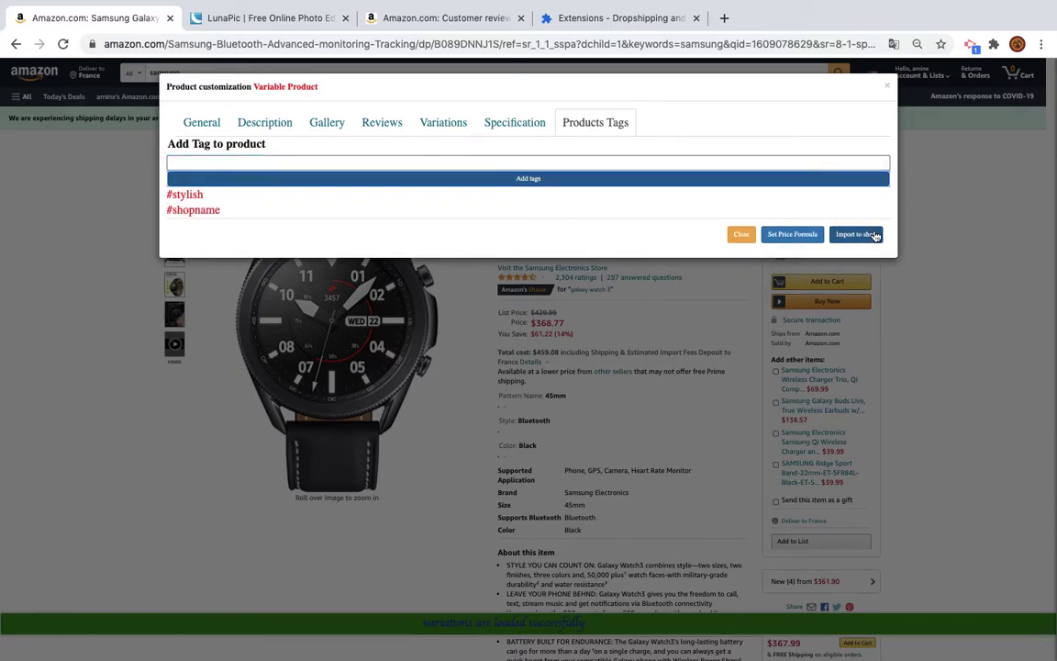
Import the customized Samsung Galaxy Watch 3 and its 8 variations into the shop
click(876, 235)
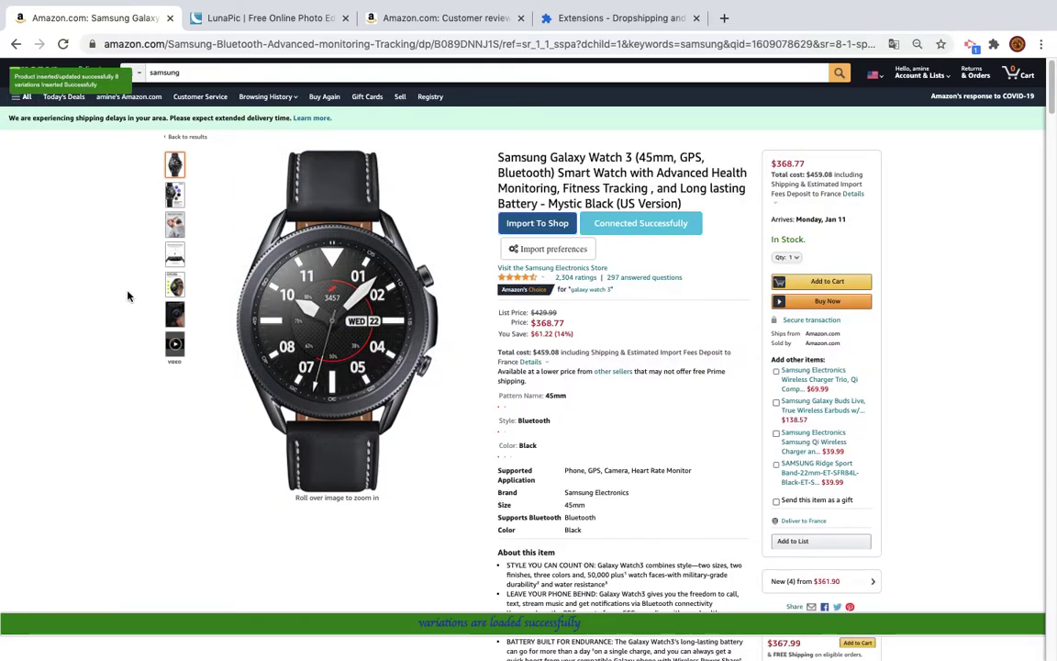
Open the store at 188.213.28.18 in a new tab and go to the admin dashboard
click(725, 19)
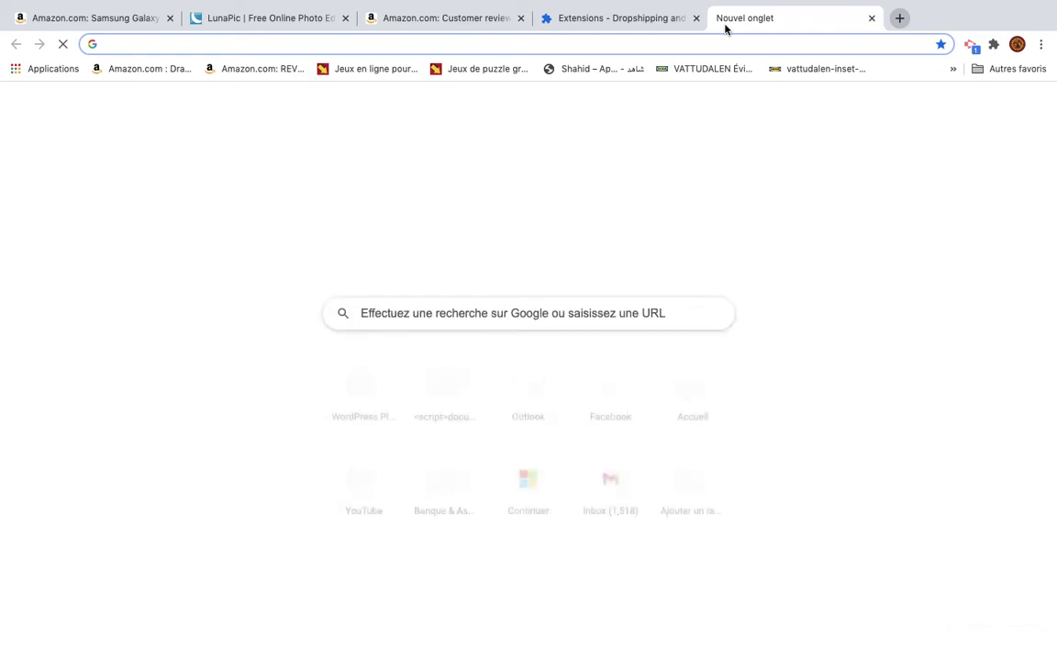
text(188)
key(Return)
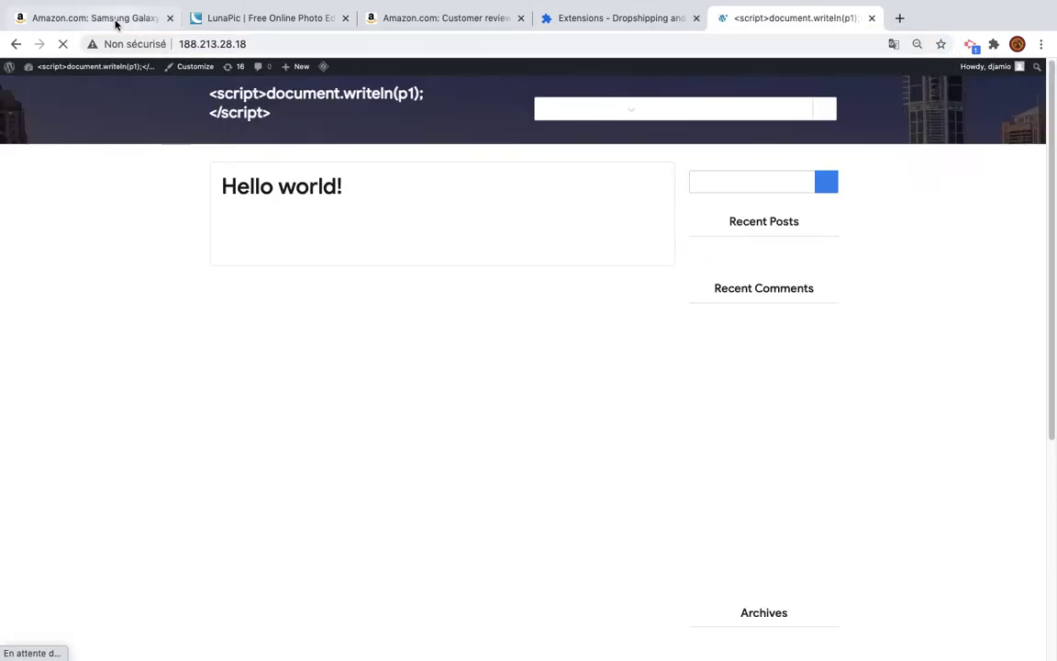
scroll(770, 549, down, 4)
click(731, 469)
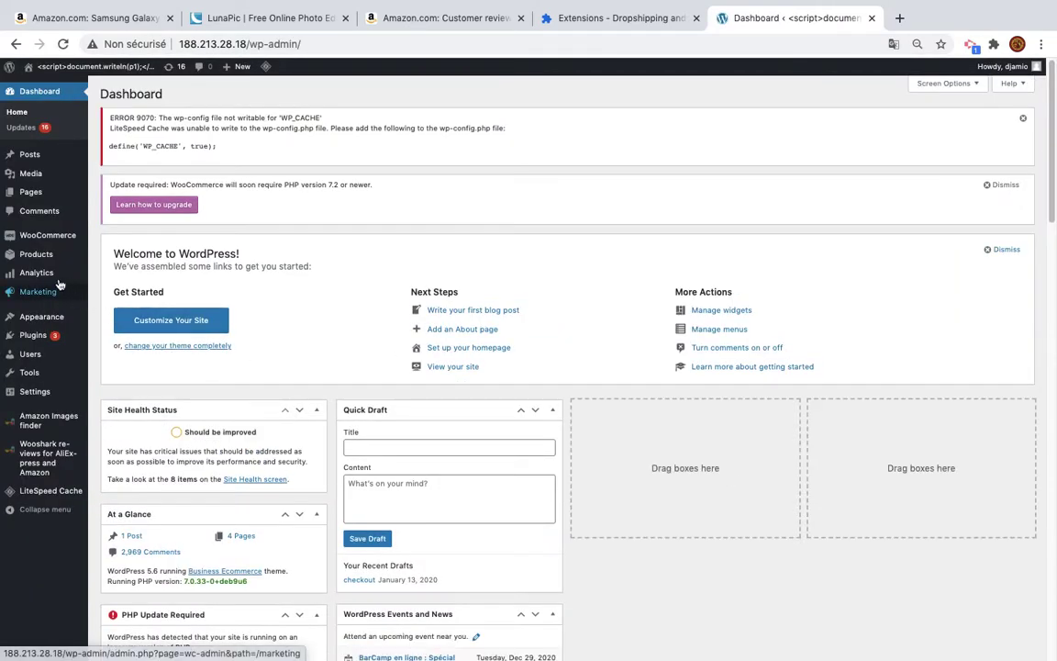
Open the Samsung Galaxy Watch 3 from All Products and preview it on the storefront
mouse_move(45, 263)
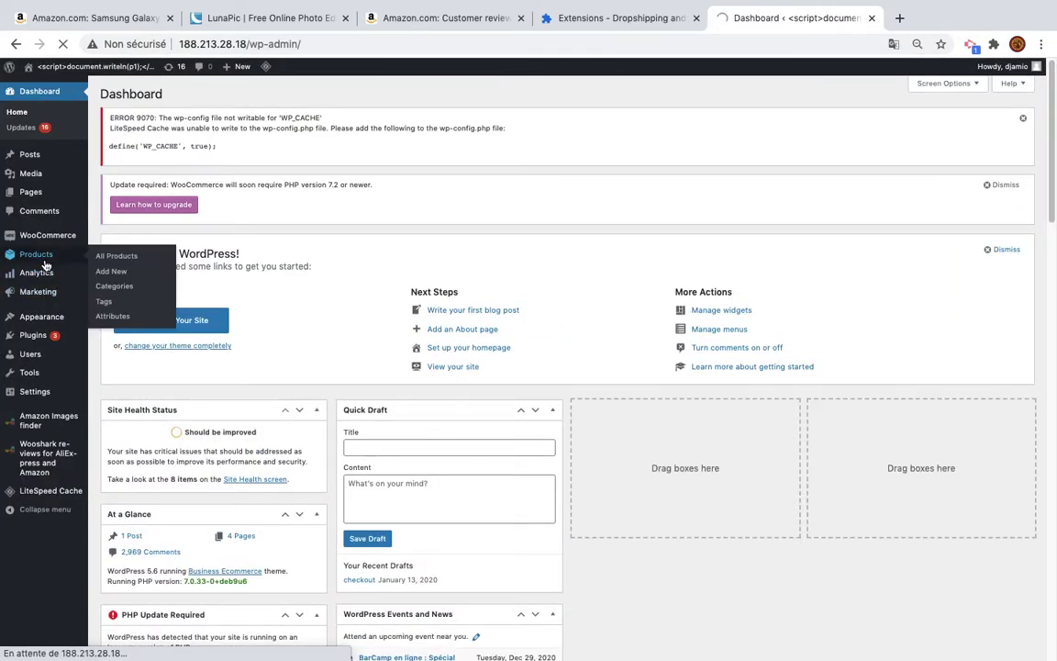
click(42, 257)
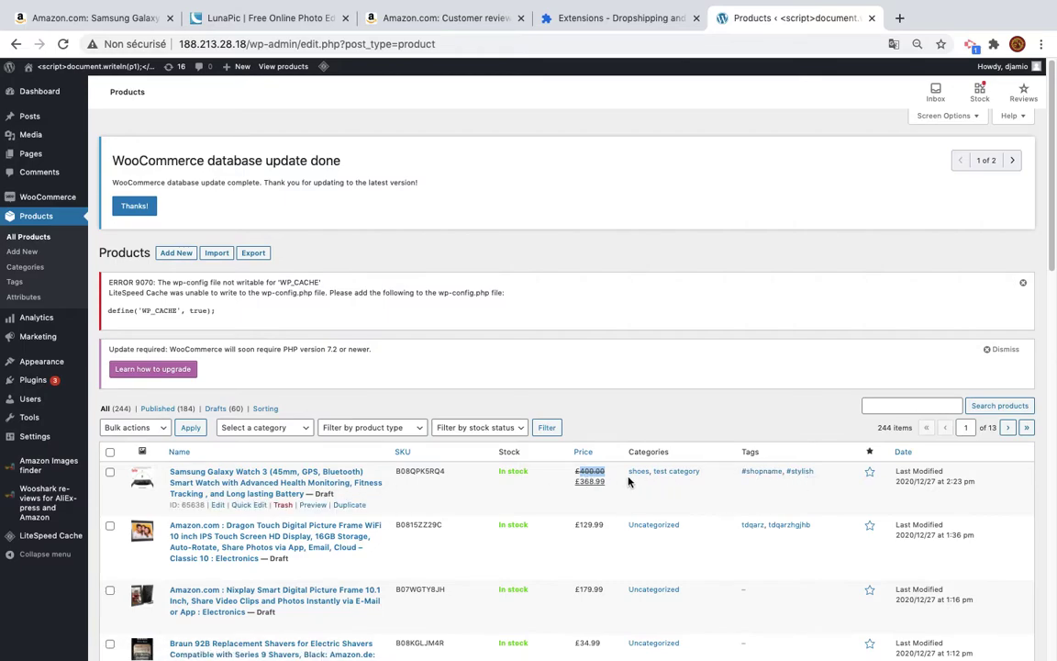
click(273, 474)
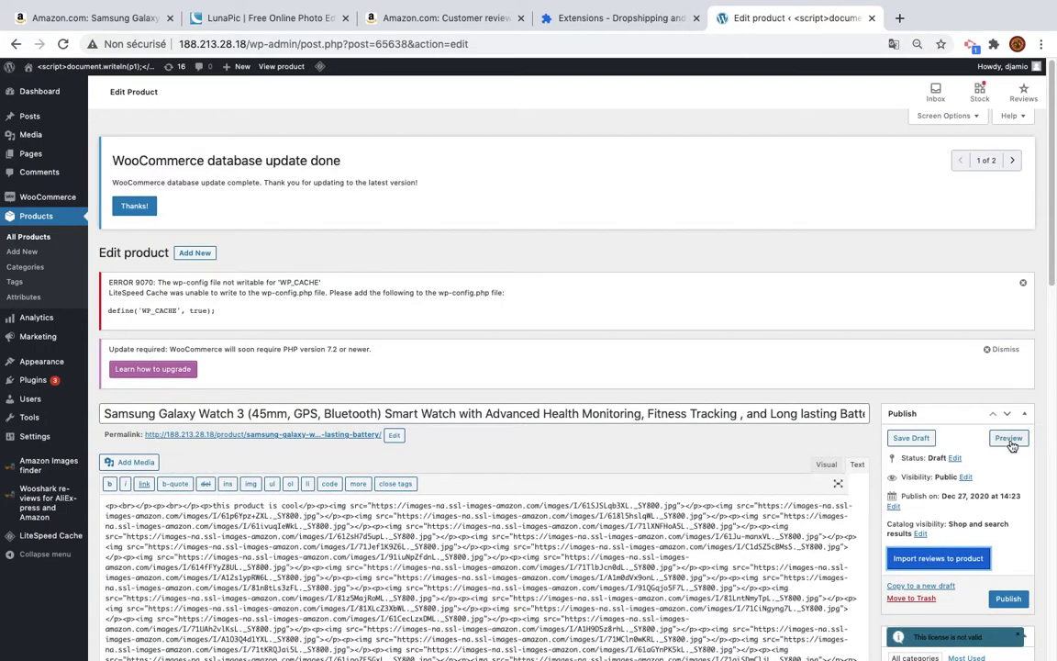
click(942, 371)
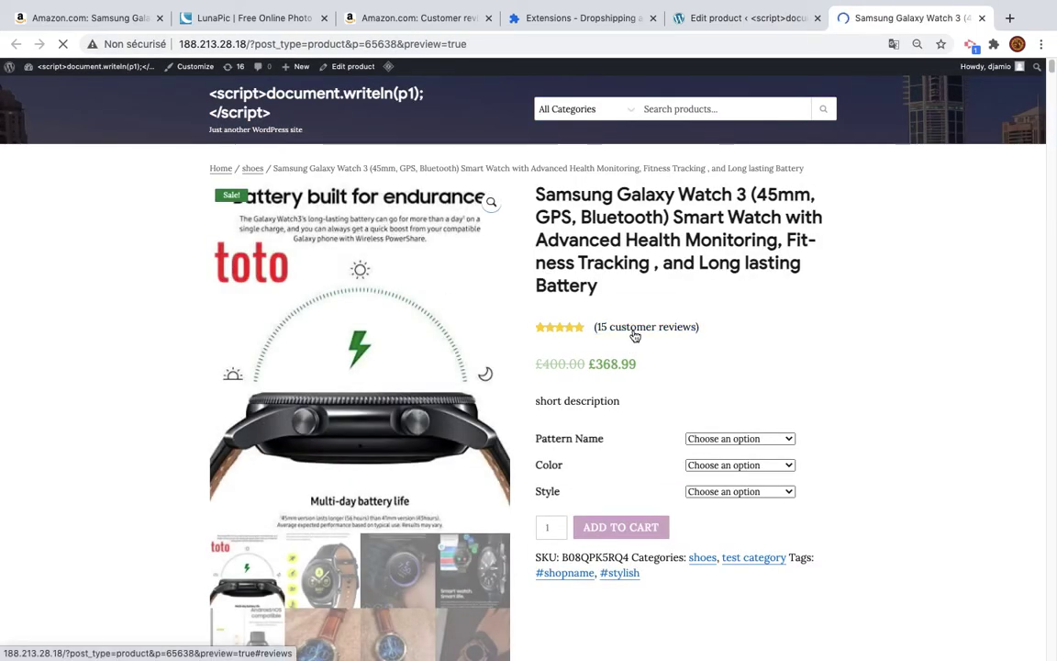
Jump to the preview's customer reviews and scroll through the product page
click(634, 336)
scroll(468, 354, down, 10)
scroll(469, 353, down, 15)
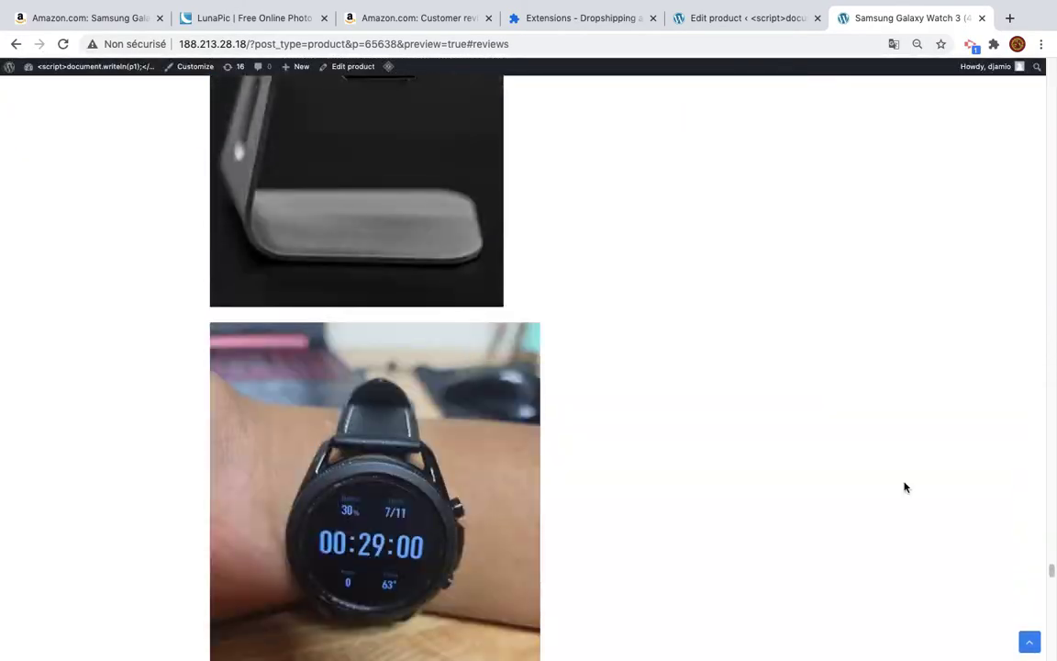
drag(1051, 569, 1052, 70)
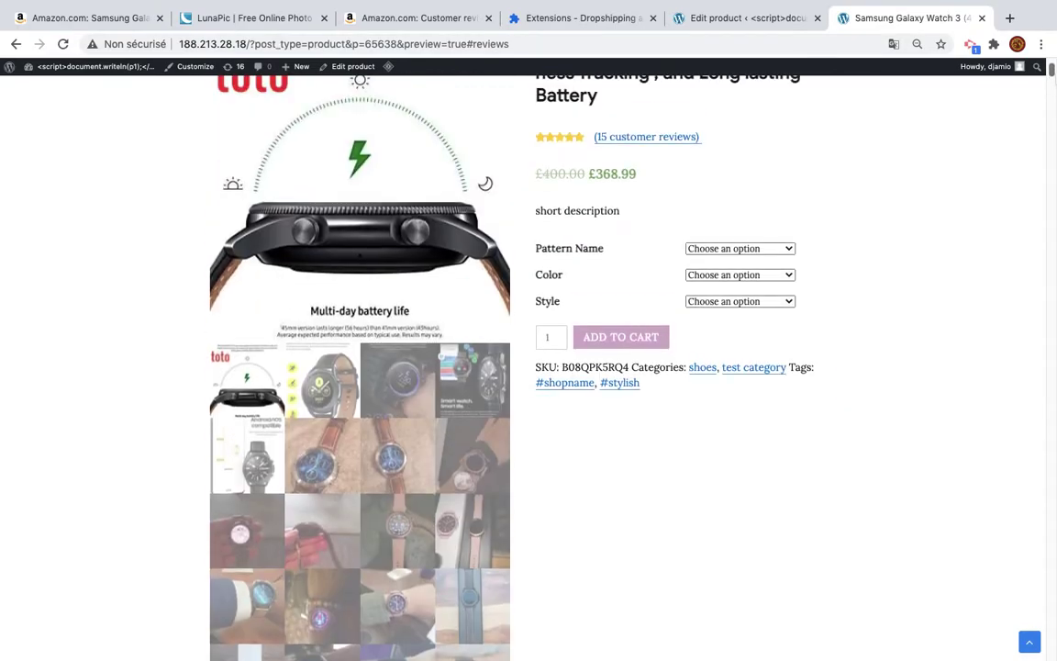
scroll(628, 354, down, 2)
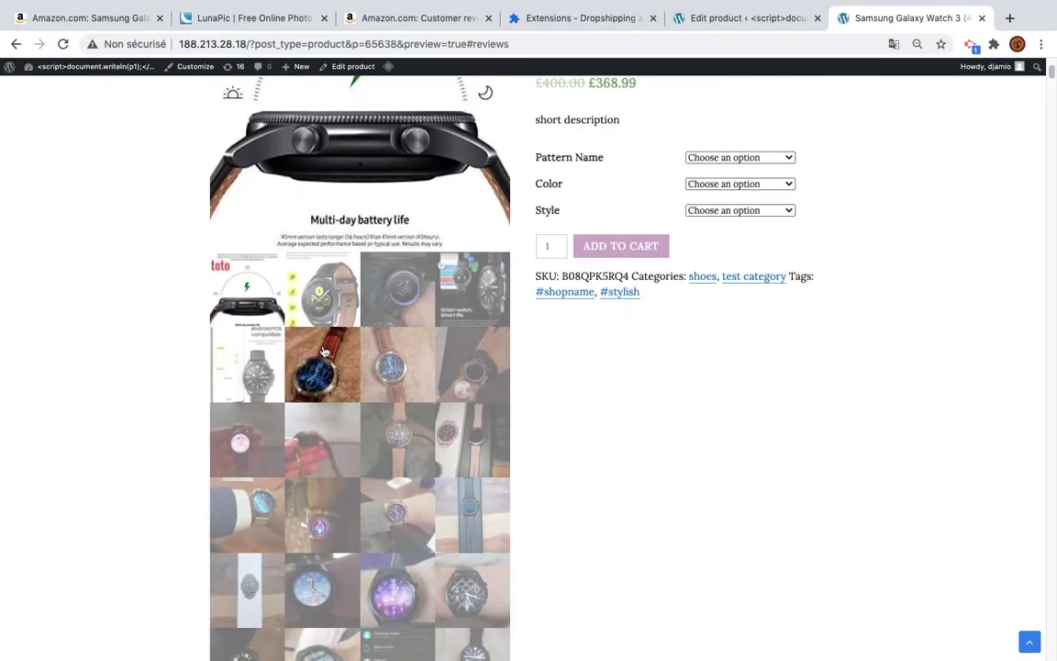
scroll(320, 358, down, 3)
scroll(480, 384, up, 6)
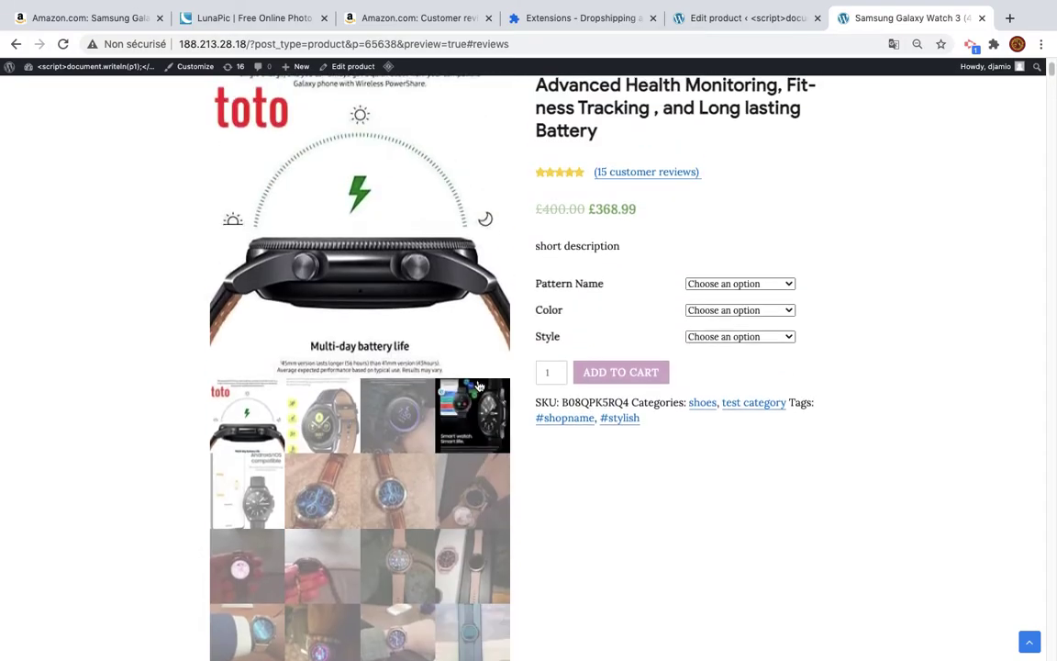
scroll(677, 434, down, 8)
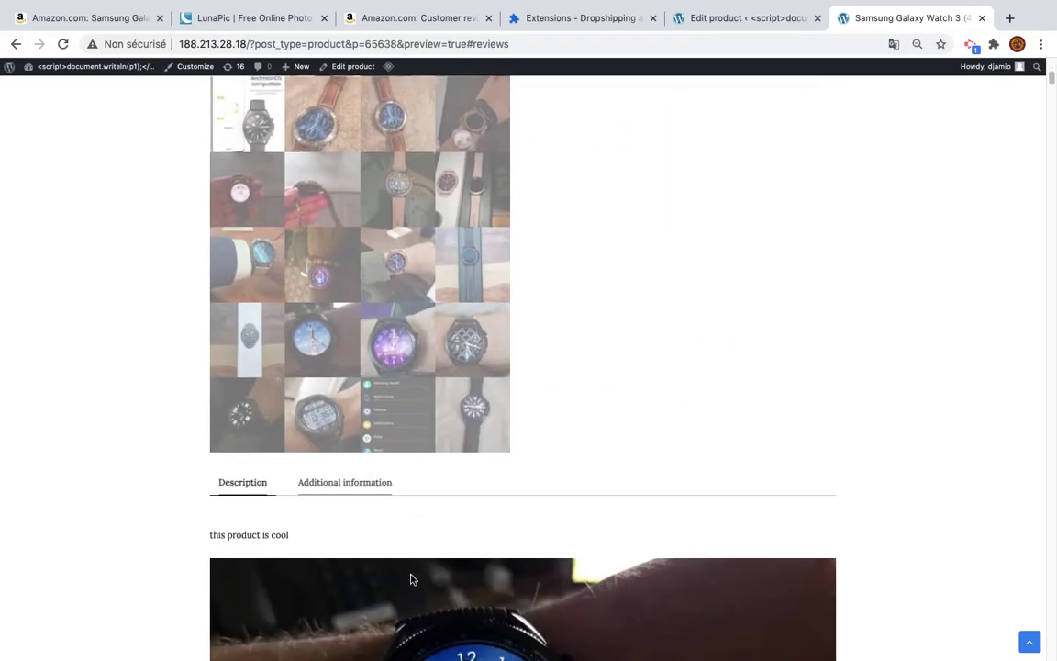
Open the Additional information section to check the product's specs
click(356, 453)
scroll(359, 385, down, 3)
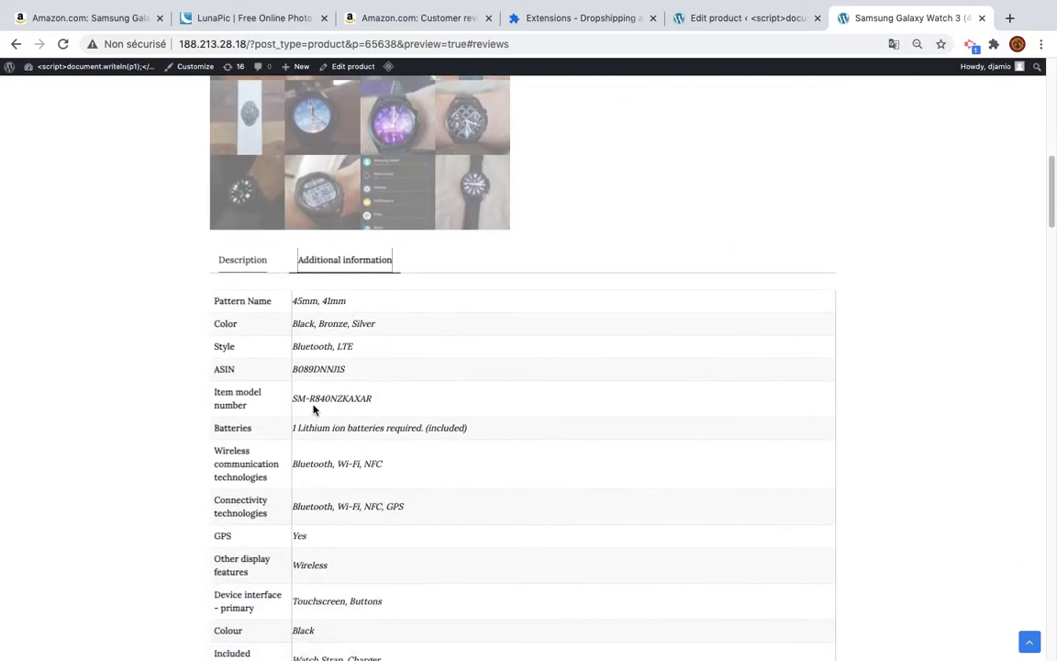
scroll(374, 329, up, 11)
scroll(373, 328, up, 2)
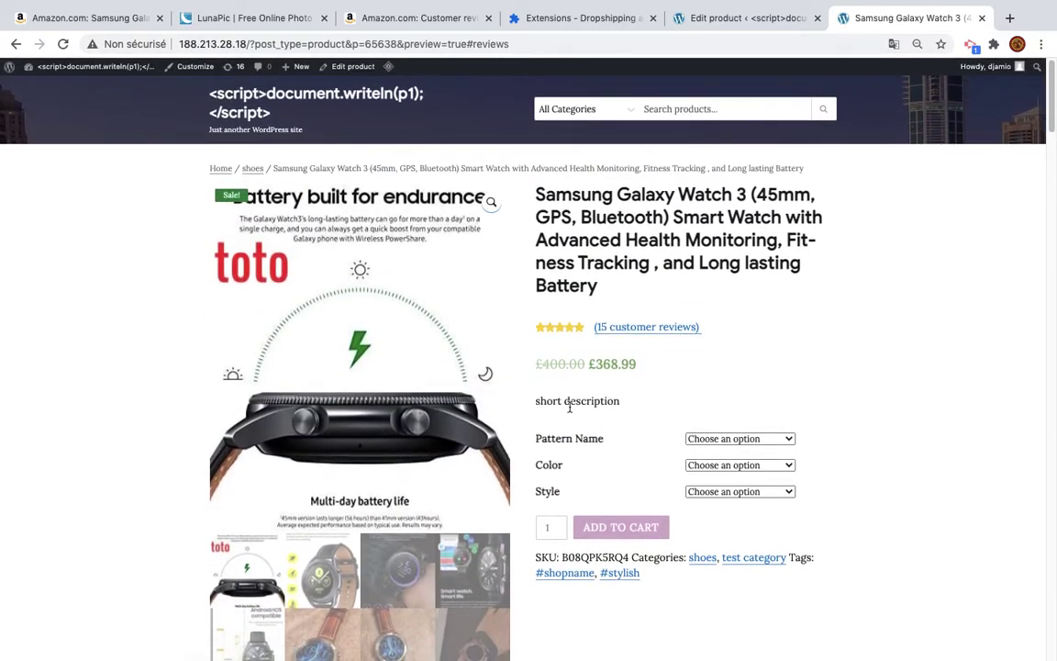
drag(584, 401, 653, 406)
scroll(629, 418, down, 2)
Select 41mm as the Pattern Name on the product preview
click(735, 355)
click(732, 367)
click(751, 380)
click(739, 380)
click(770, 384)
click(780, 382)
click(781, 407)
click(782, 406)
click(734, 355)
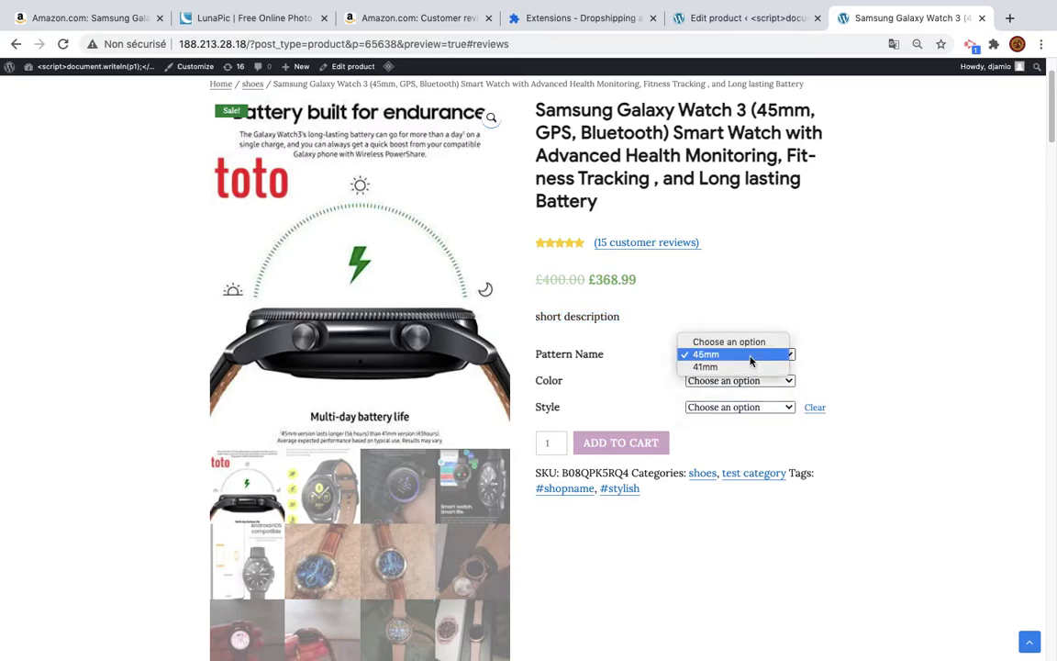
click(739, 367)
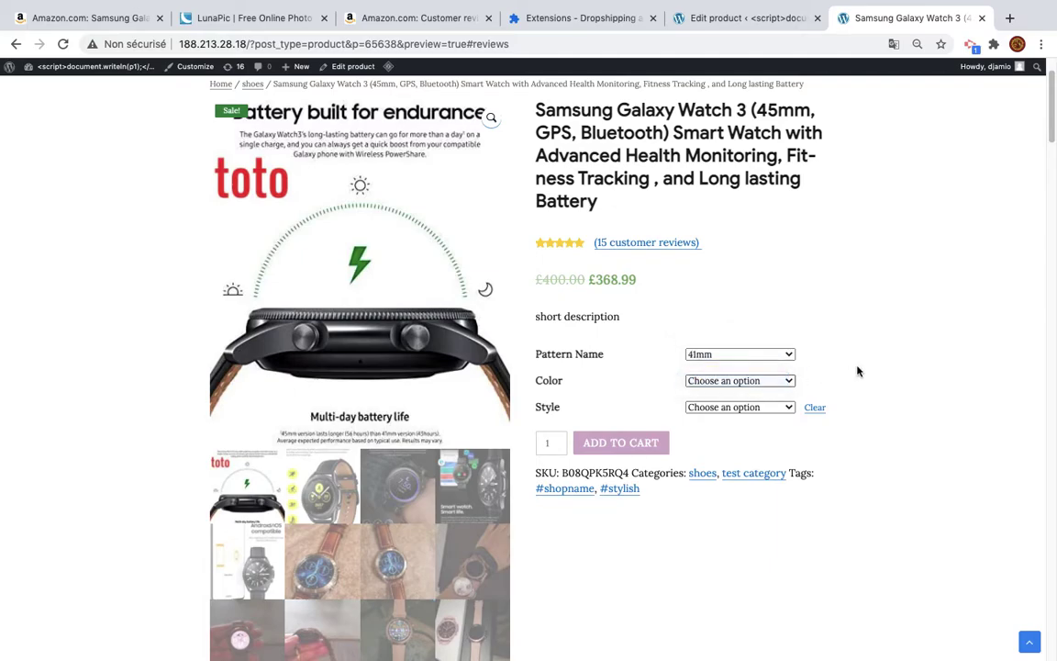
scroll(686, 413, down, 2)
scroll(686, 413, up, 3)
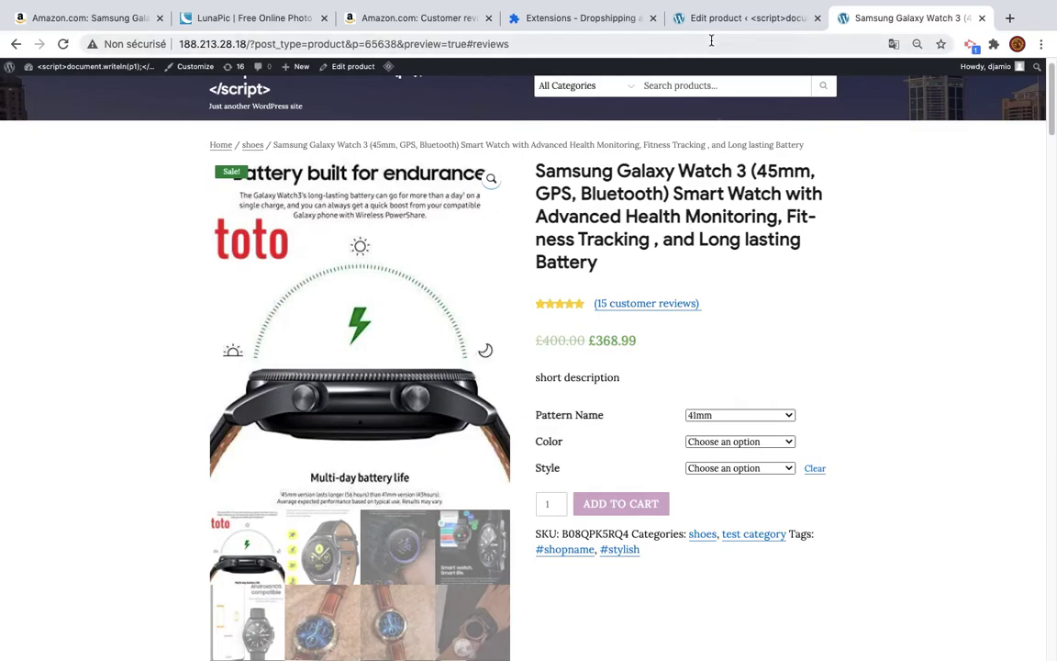
click(574, 27)
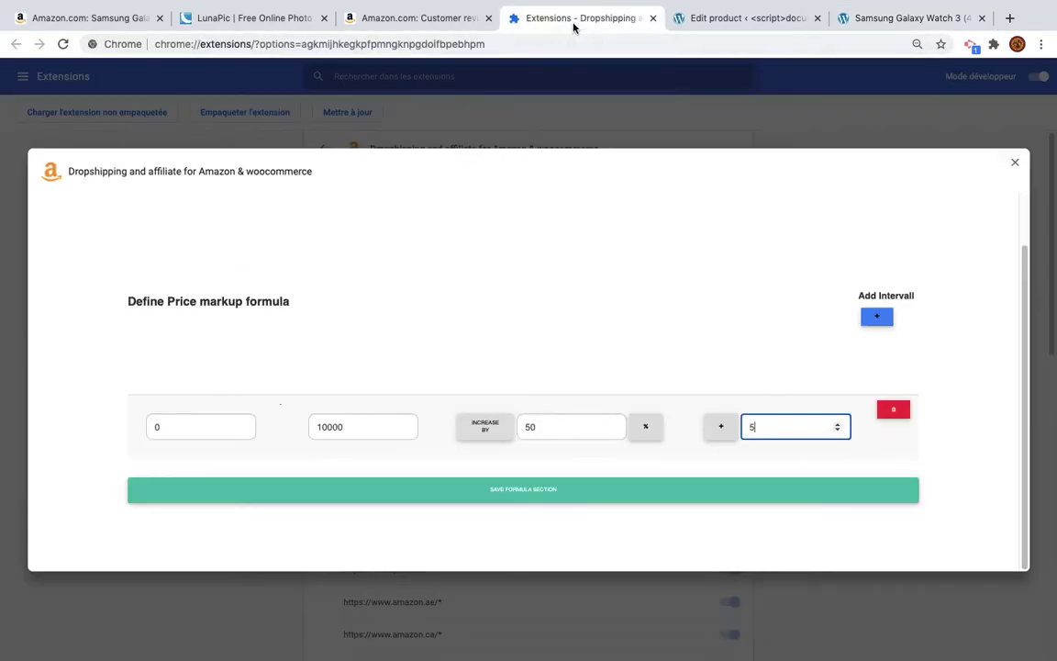
Go from the Samsung watch Amazon page to the Fitbit Versa 3 product page
click(395, 18)
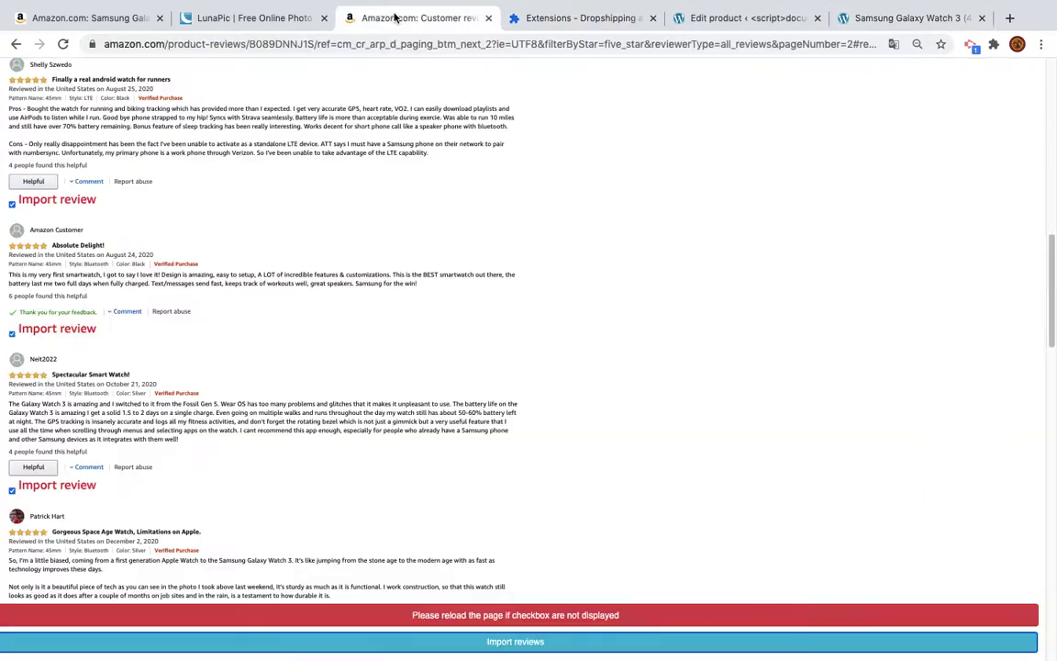
scroll(538, 341, up, 1)
click(87, 18)
scroll(459, 290, down, 15)
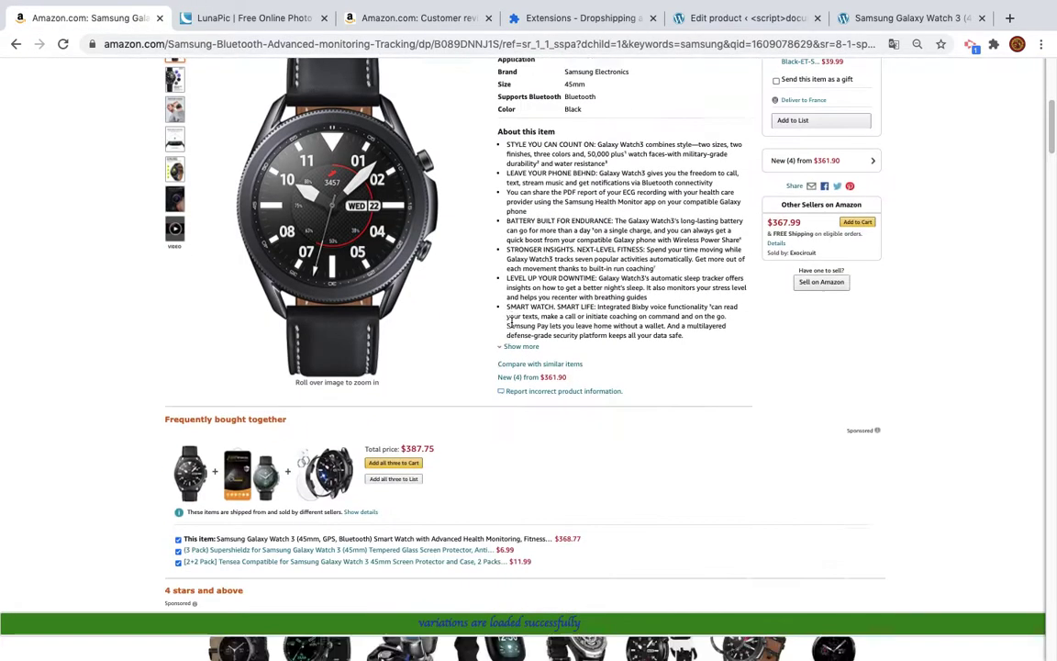
click(507, 272)
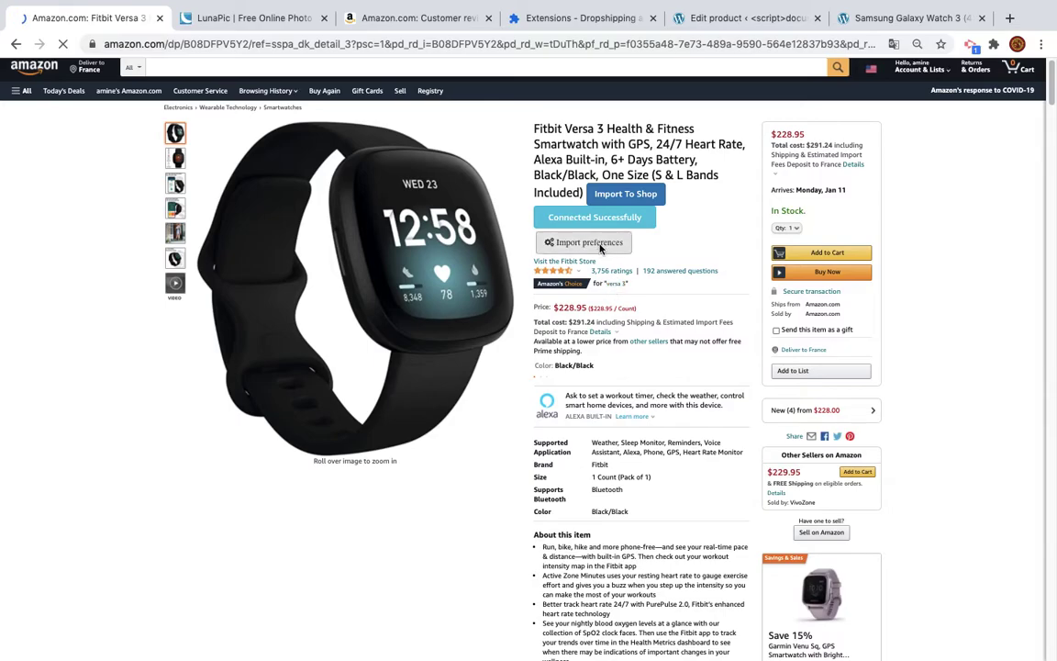
click(601, 245)
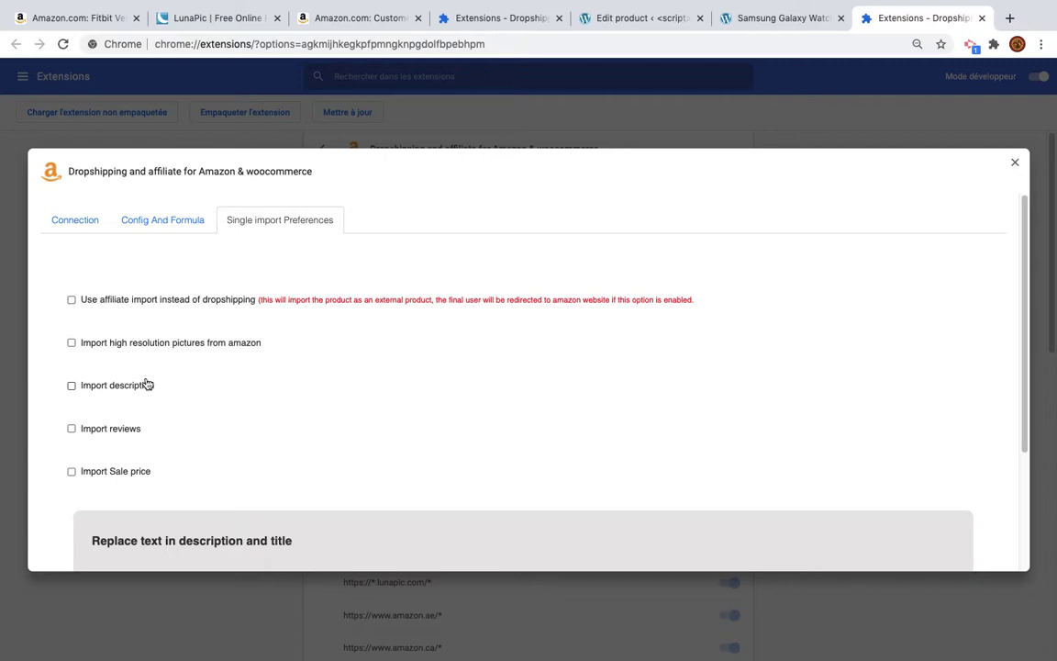
Switch to affiliate import with high-resolution pictures, description and reviews, and save the preferences
click(70, 301)
scroll(154, 446, down, 2)
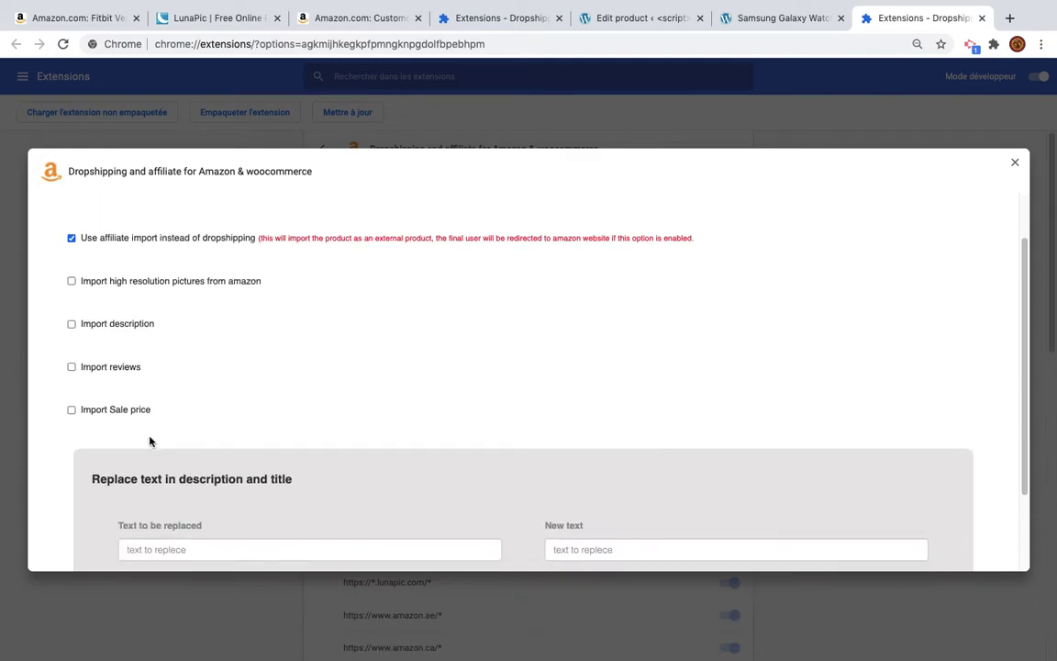
click(125, 365)
click(109, 326)
click(110, 280)
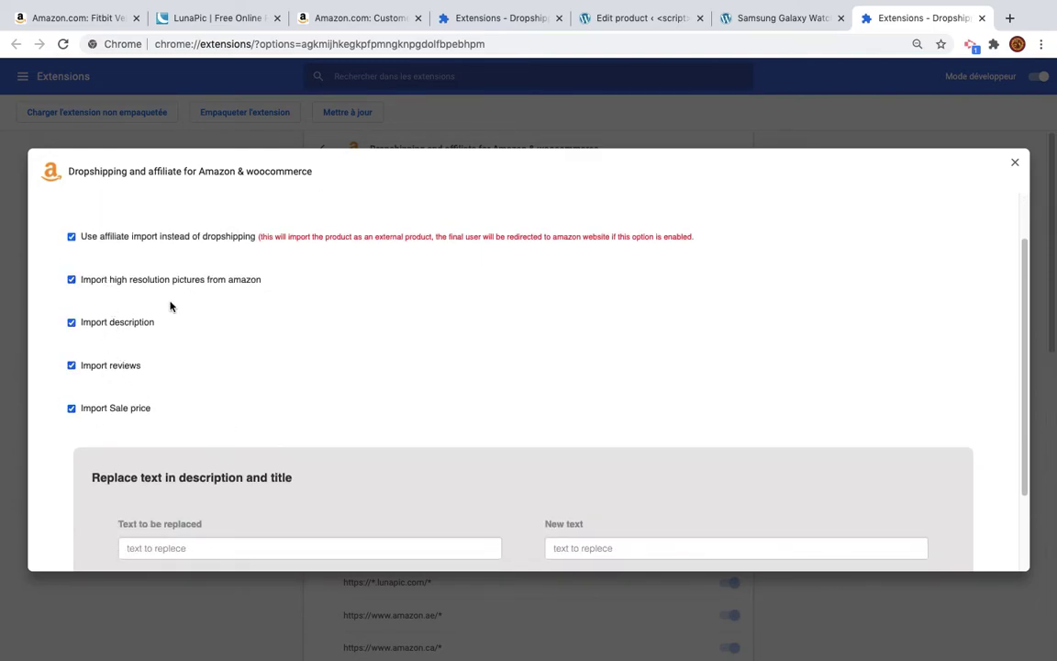
scroll(197, 349, down, 1)
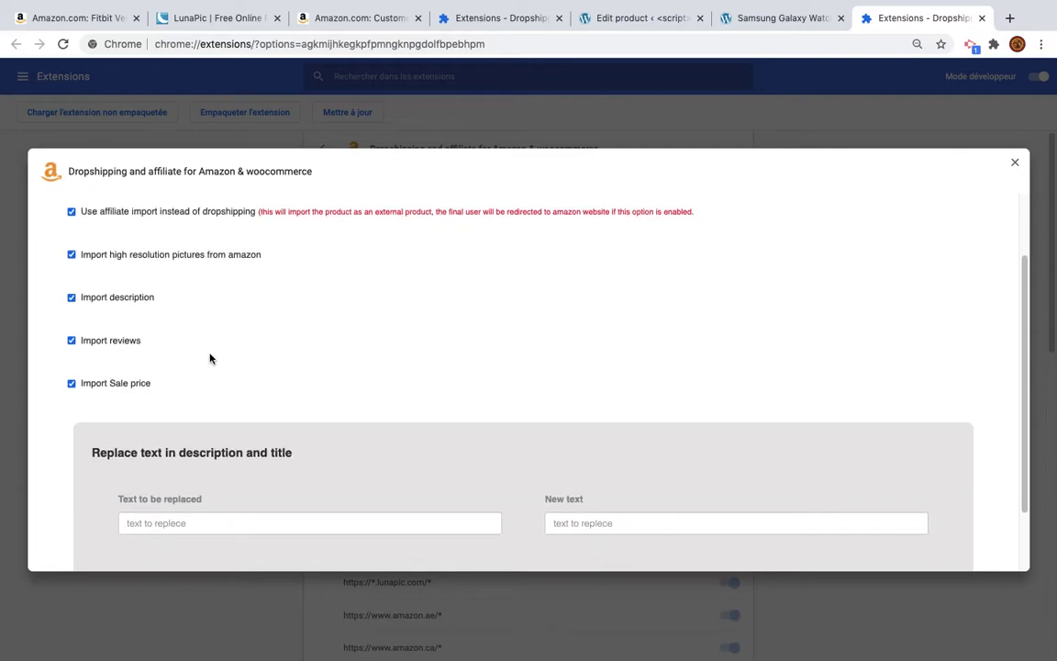
scroll(209, 358, down, 3)
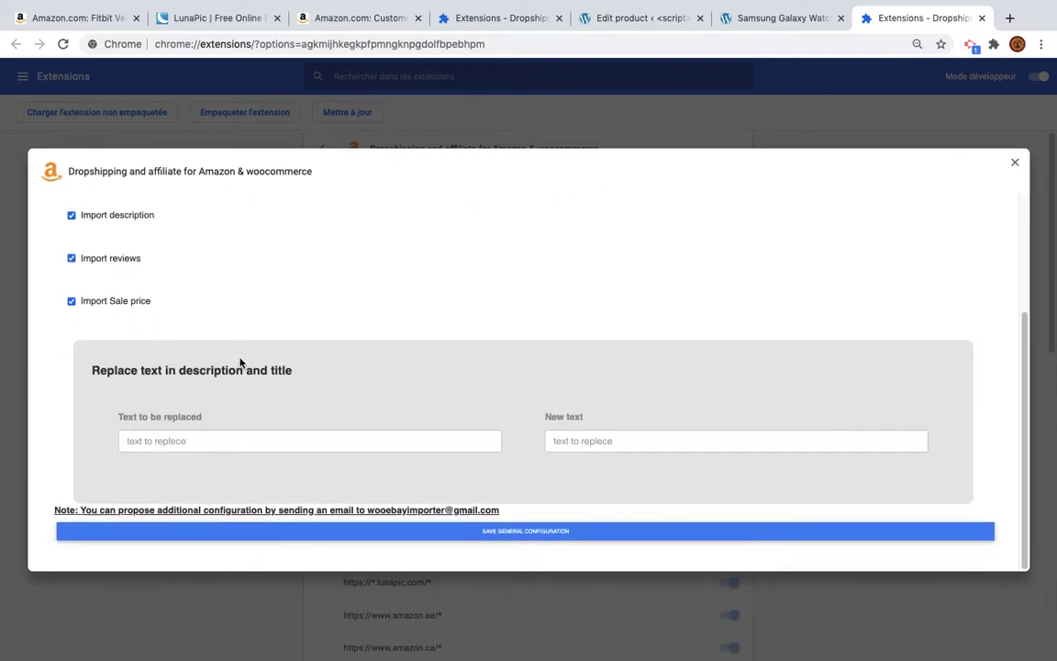
click(509, 532)
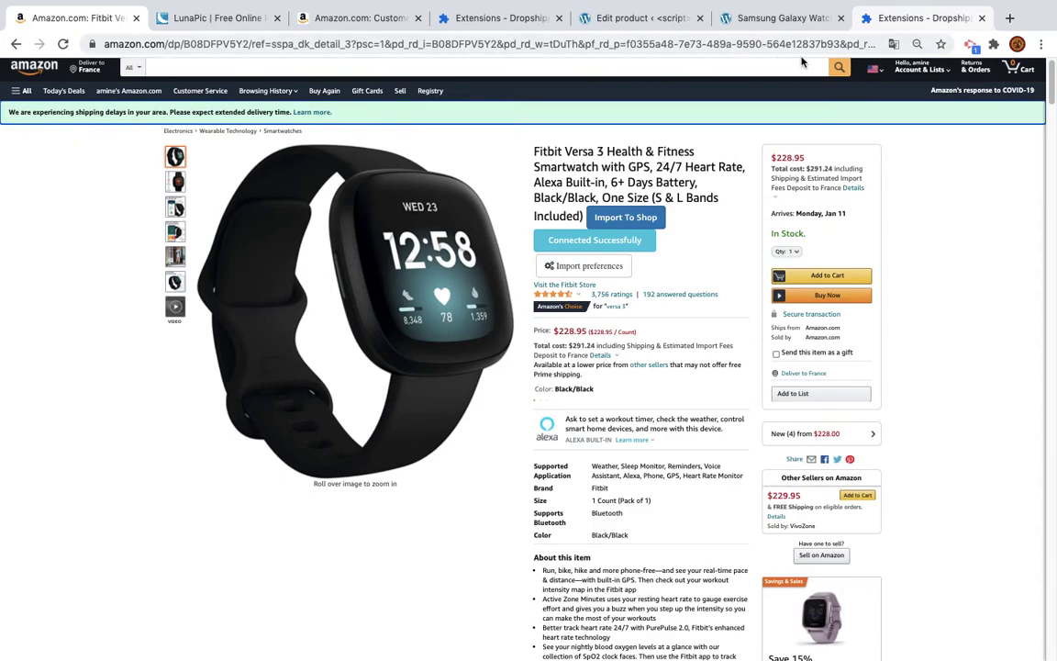
Reload the Fitbit page, start its import and remove 'Amazon.com:' from the title
click(64, 44)
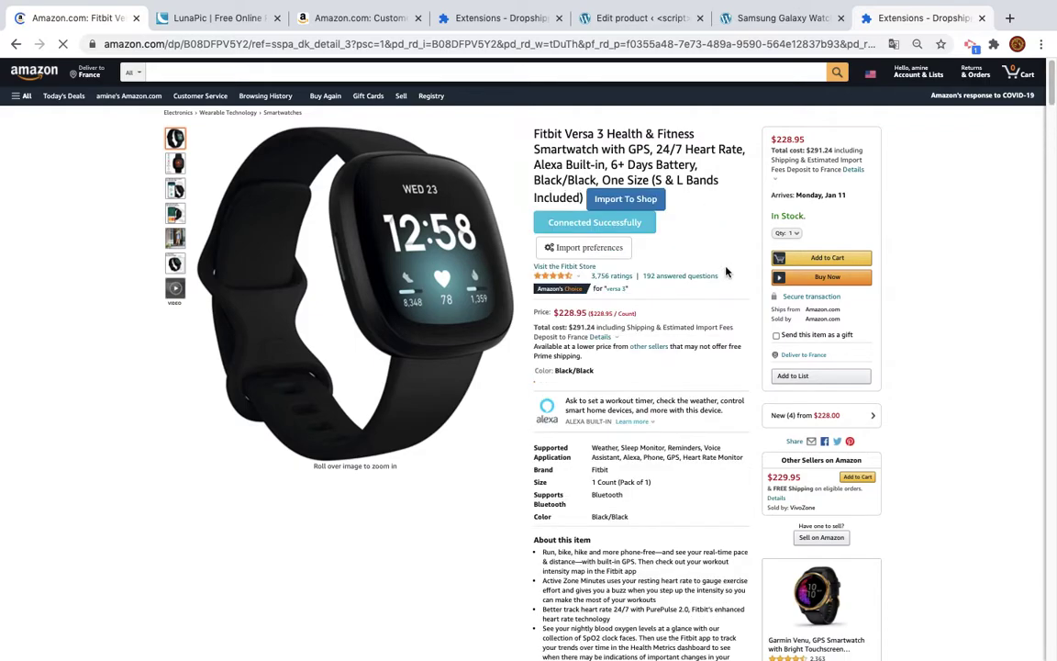
click(644, 208)
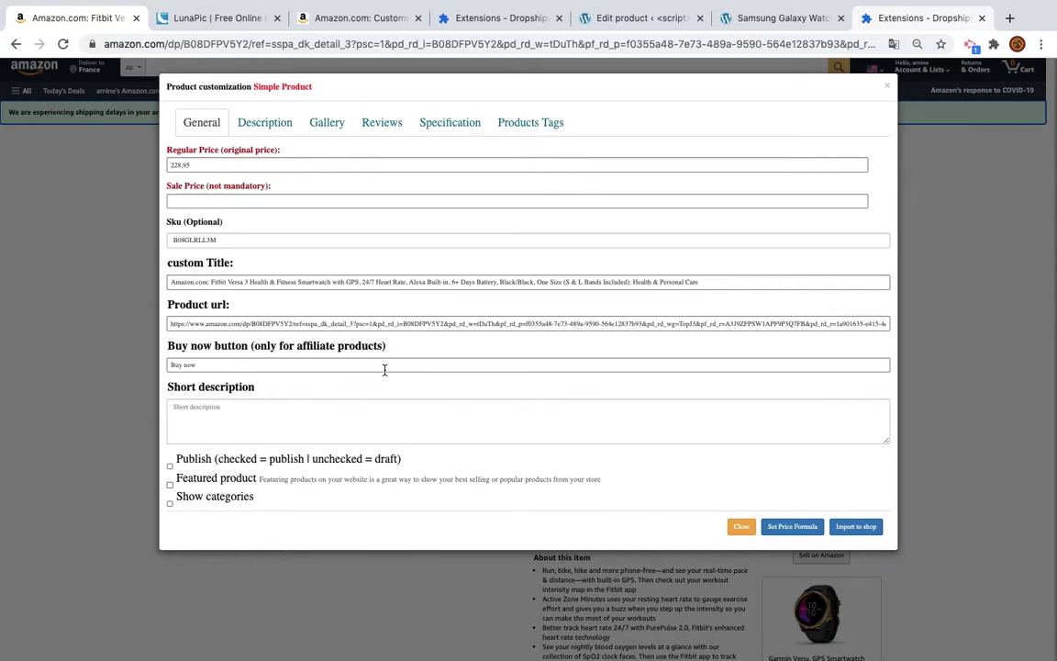
drag(212, 284, 132, 284)
key(BackSpace)
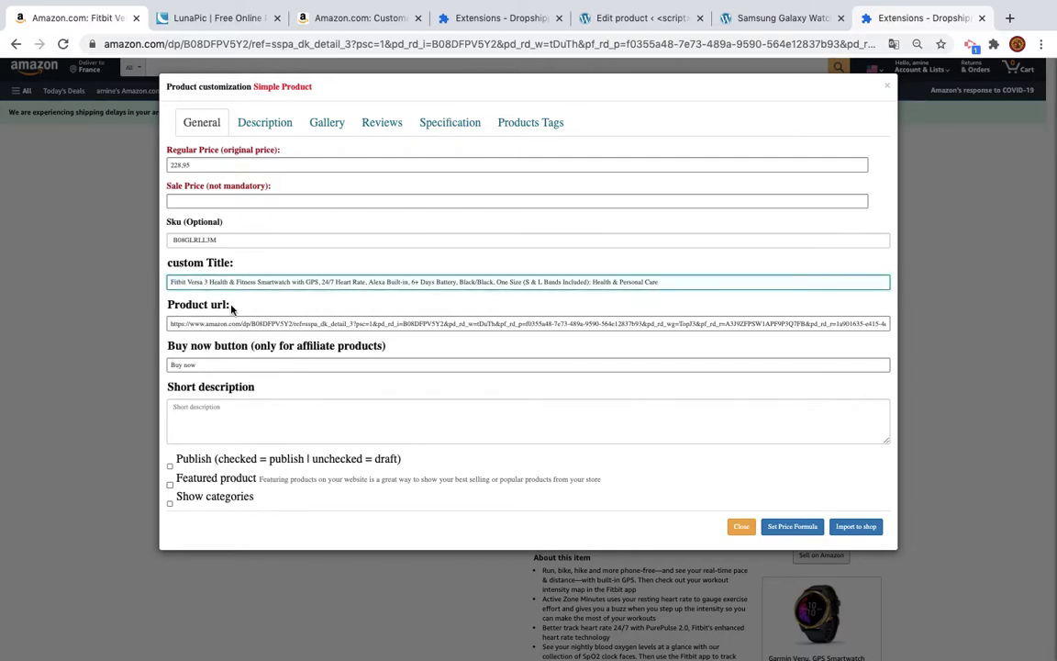
Change the buy button text to 'Buy right now', mark it published and featured, and show categories
drag(204, 366, 139, 365)
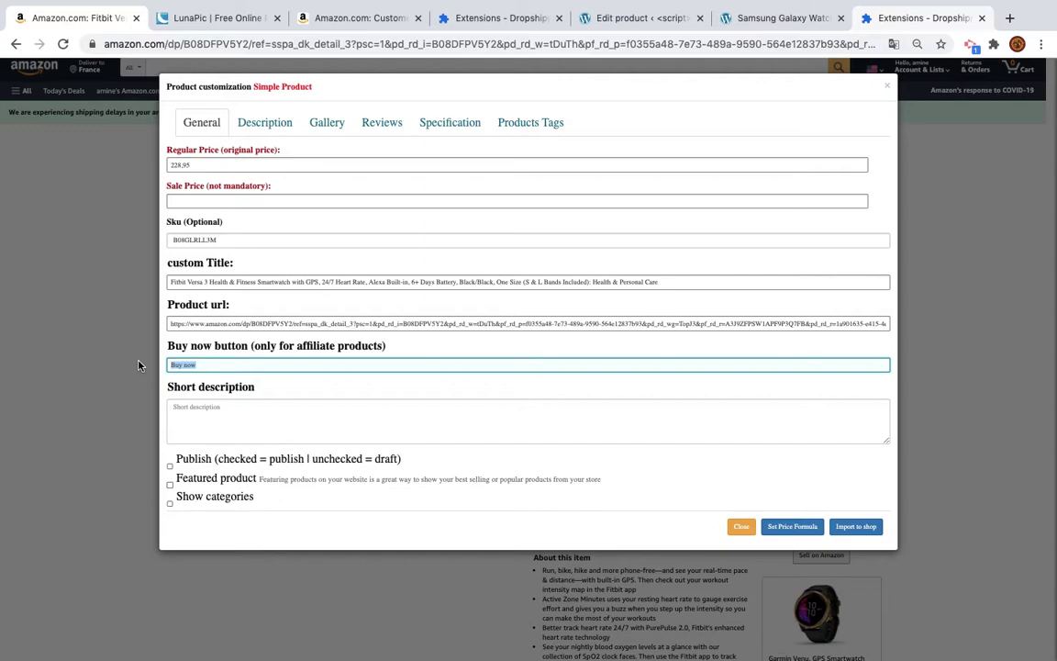
text(Buy n)
right_click(189, 478)
click(195, 462)
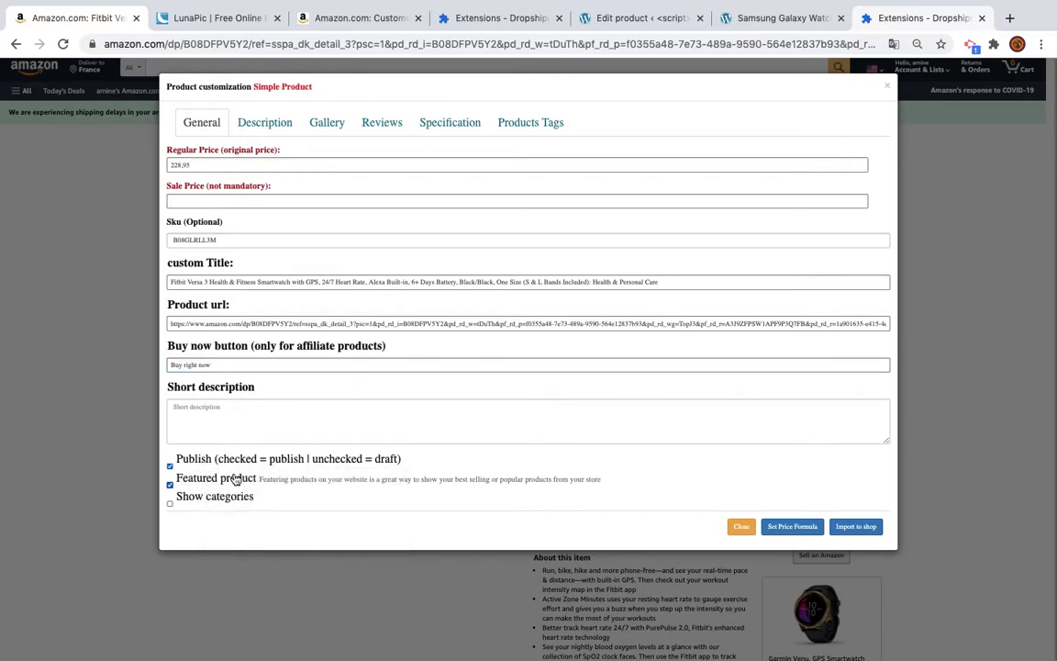
click(226, 501)
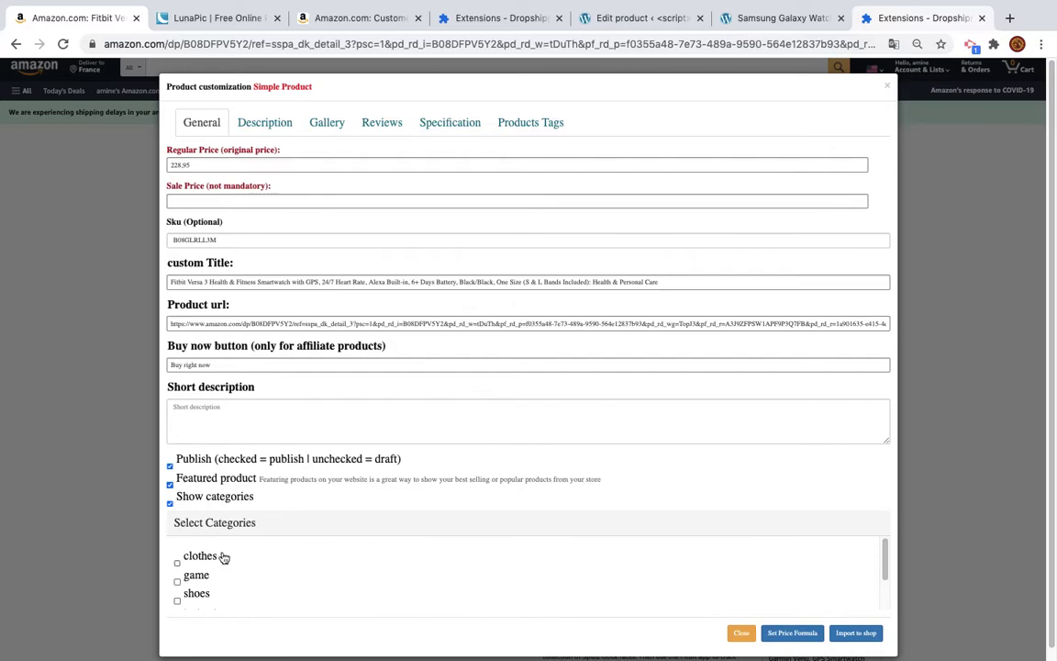
click(263, 125)
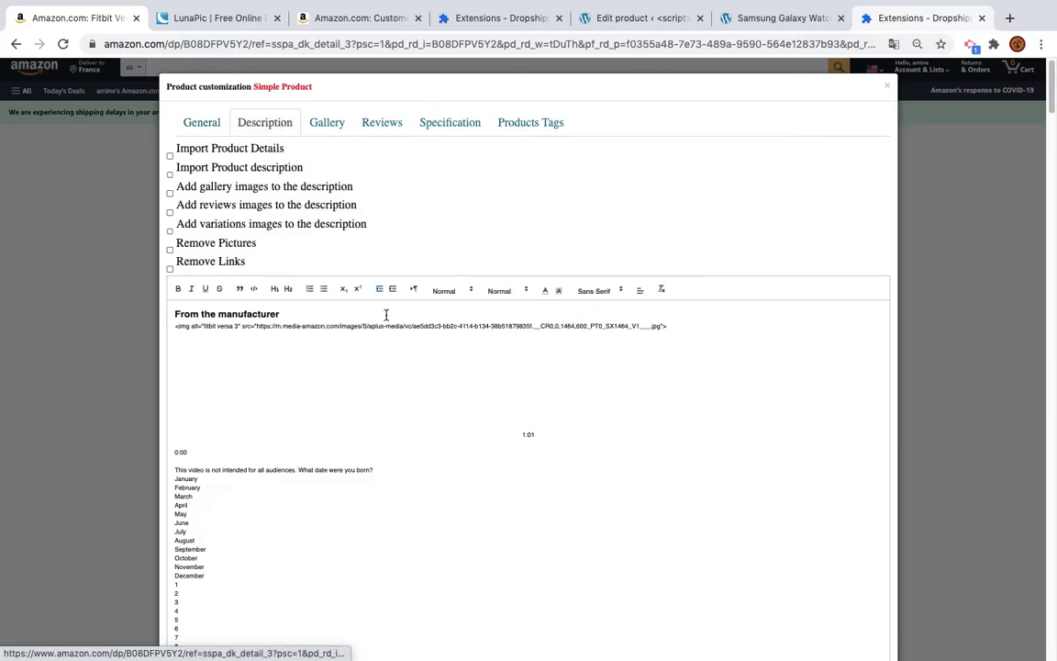
Replace the imported description with the variation images
scroll(385, 314, down, 2)
key(ctrl+a)
key(BackSpace)
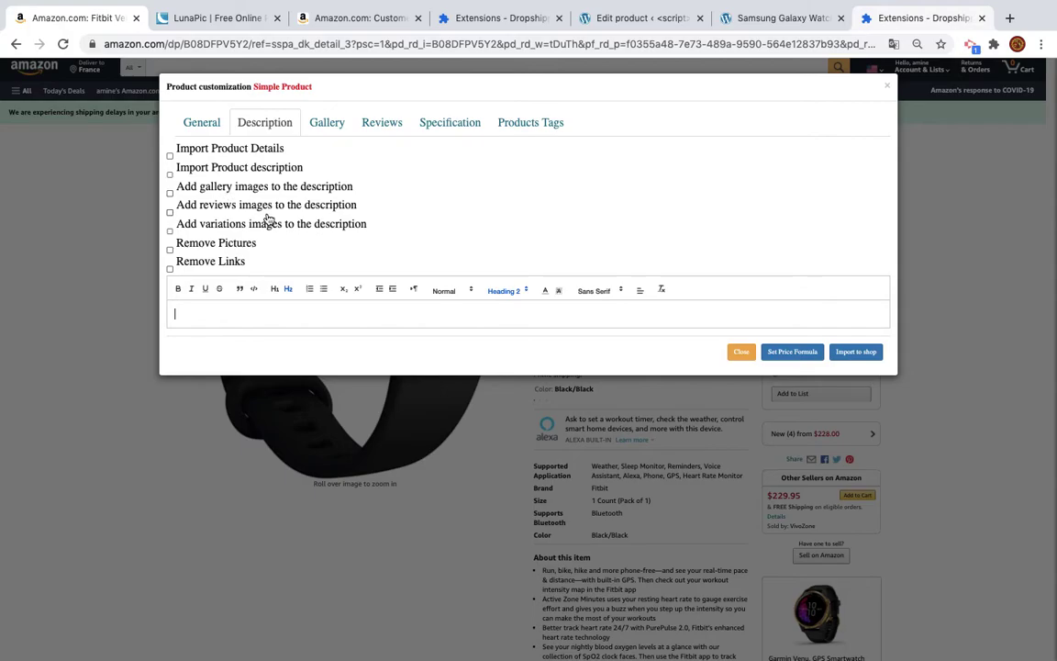
click(295, 230)
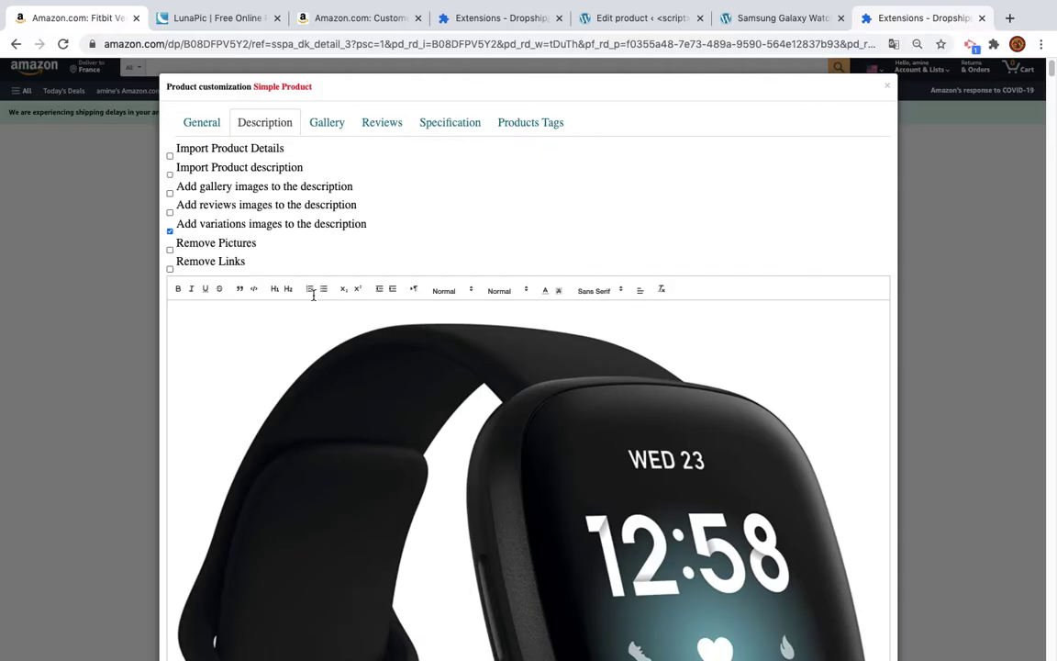
scroll(362, 578, down, 20)
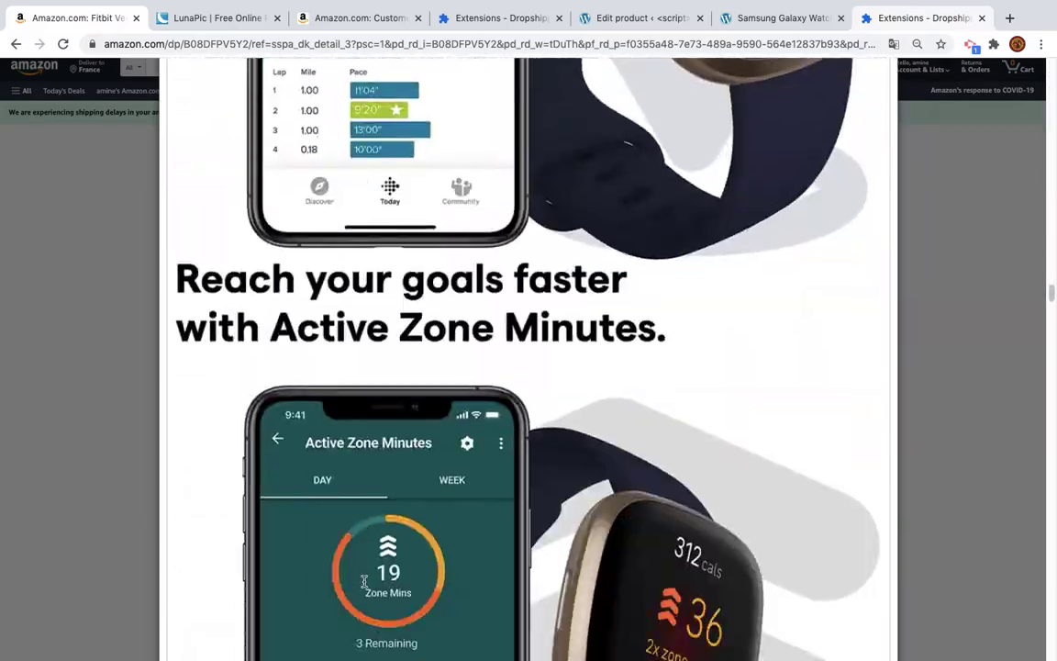
scroll(364, 581, down, 20)
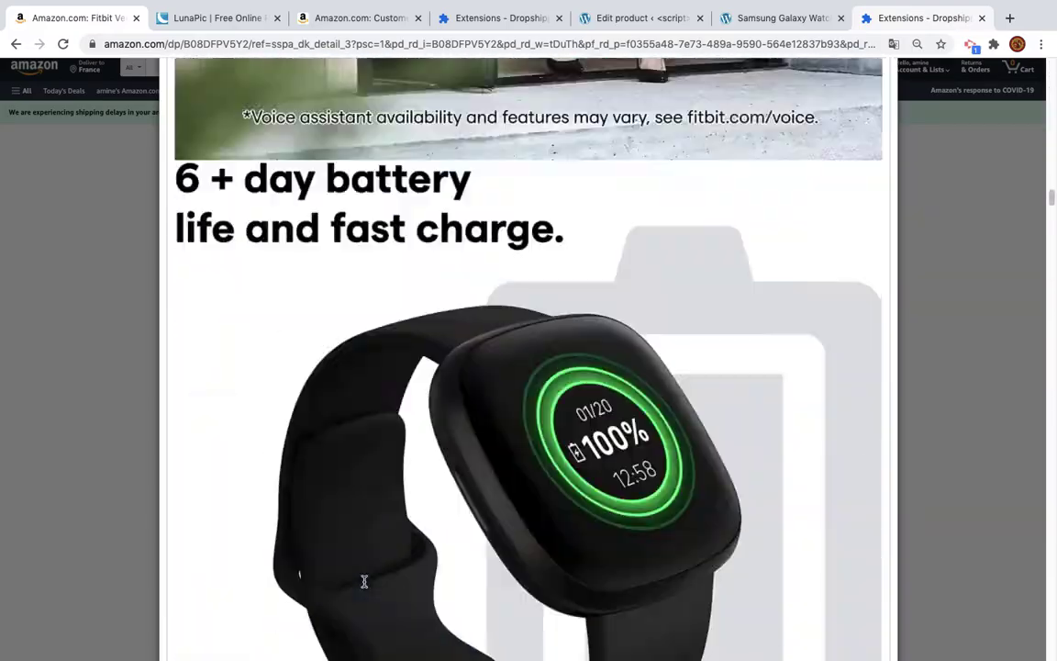
scroll(364, 578, up, 20)
Look over the Fitbit import's gallery, reviews and specification table
click(328, 124)
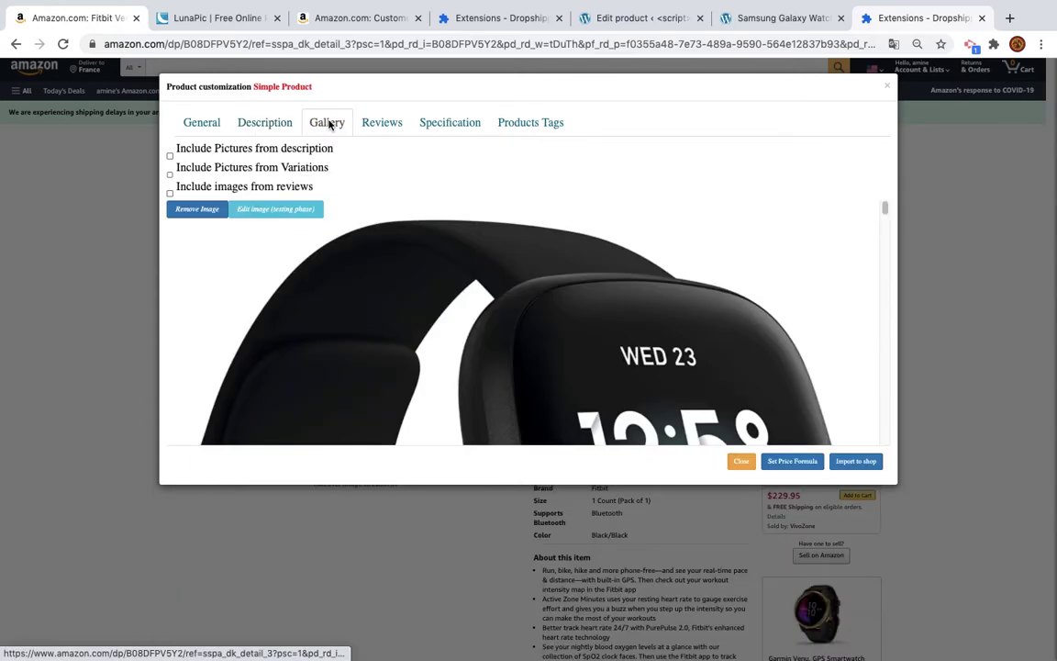
scroll(271, 246, down, 10)
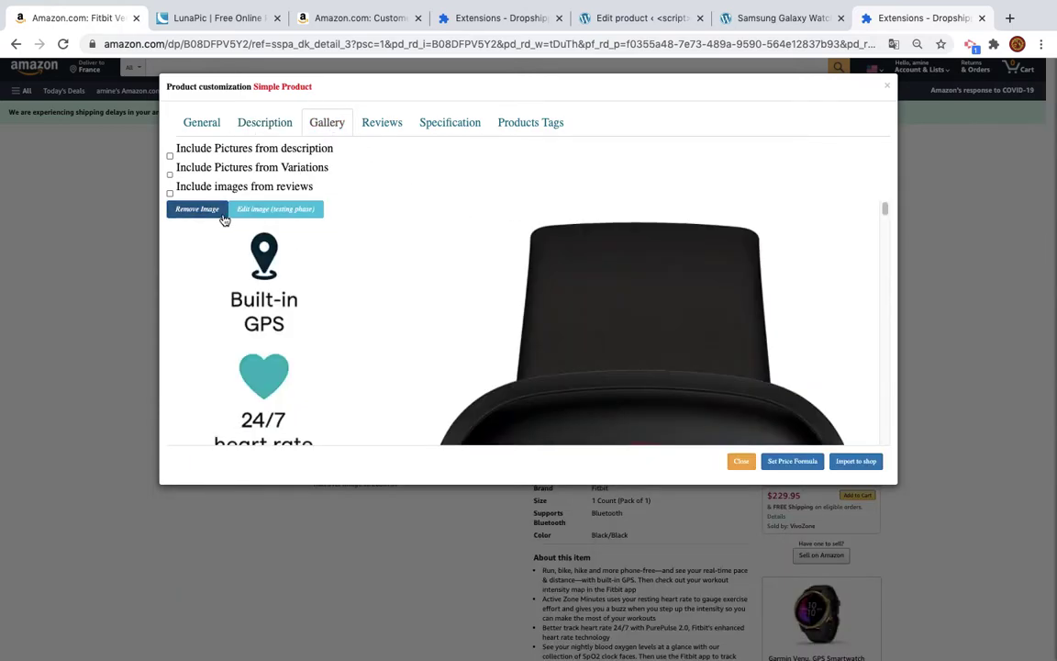
scroll(267, 243, up, 5)
click(397, 136)
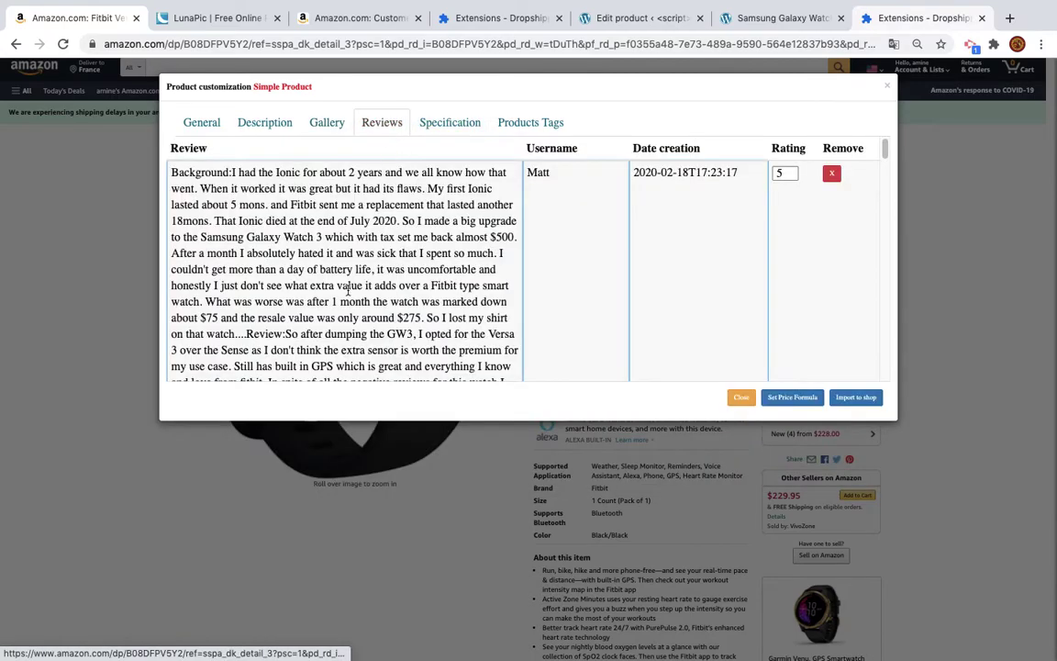
scroll(603, 162, down, 5)
scroll(604, 163, up, 5)
scroll(748, 158, down, 5)
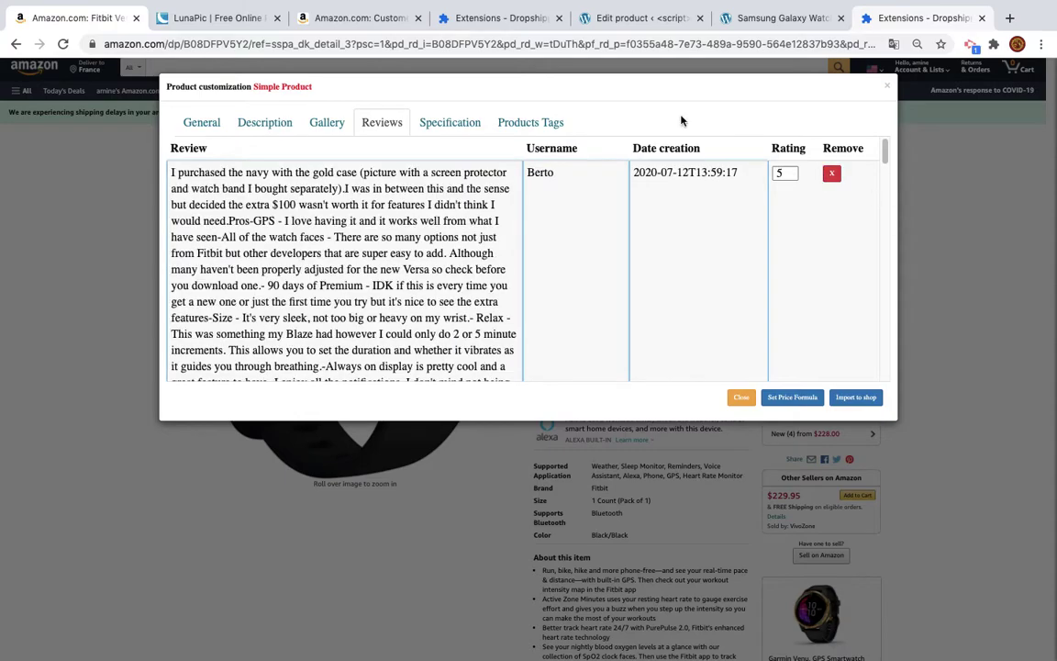
click(449, 123)
Add #amazon as a product tag
click(401, 161)
text(#)
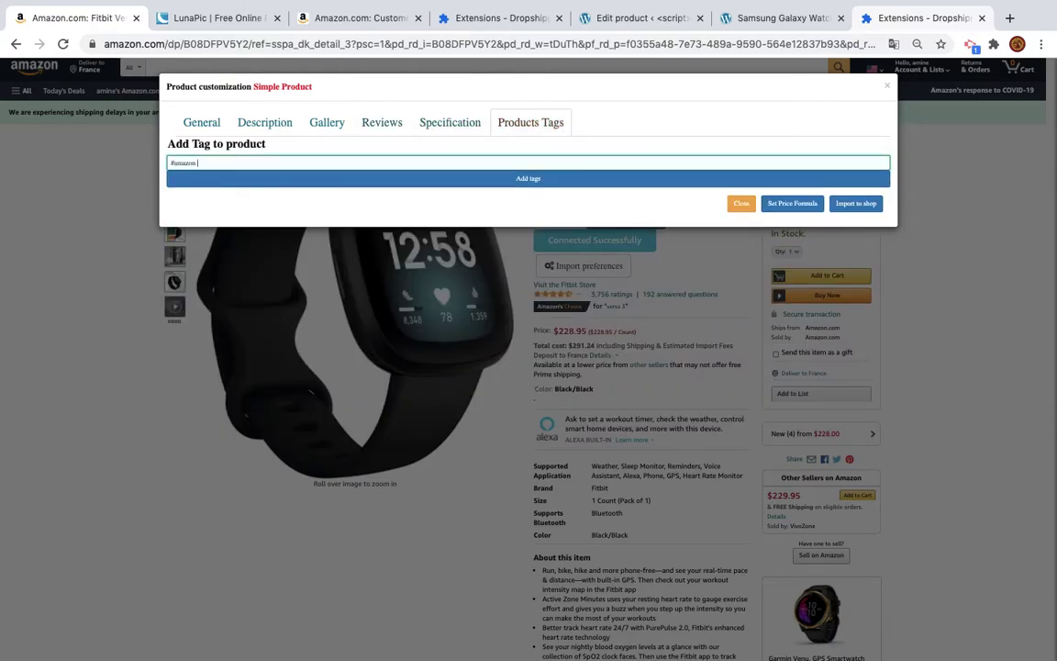
text(amazon)
click(510, 181)
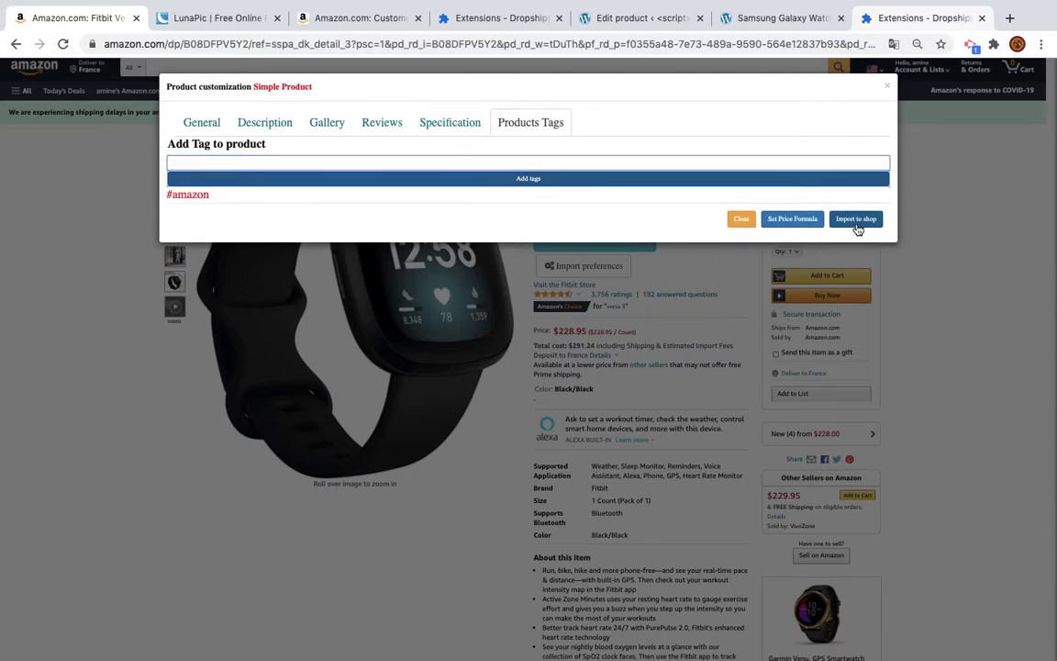
Import the #amazon-tagged Fitbit Versa 3 to the shop, then open the WordPress product list
click(858, 226)
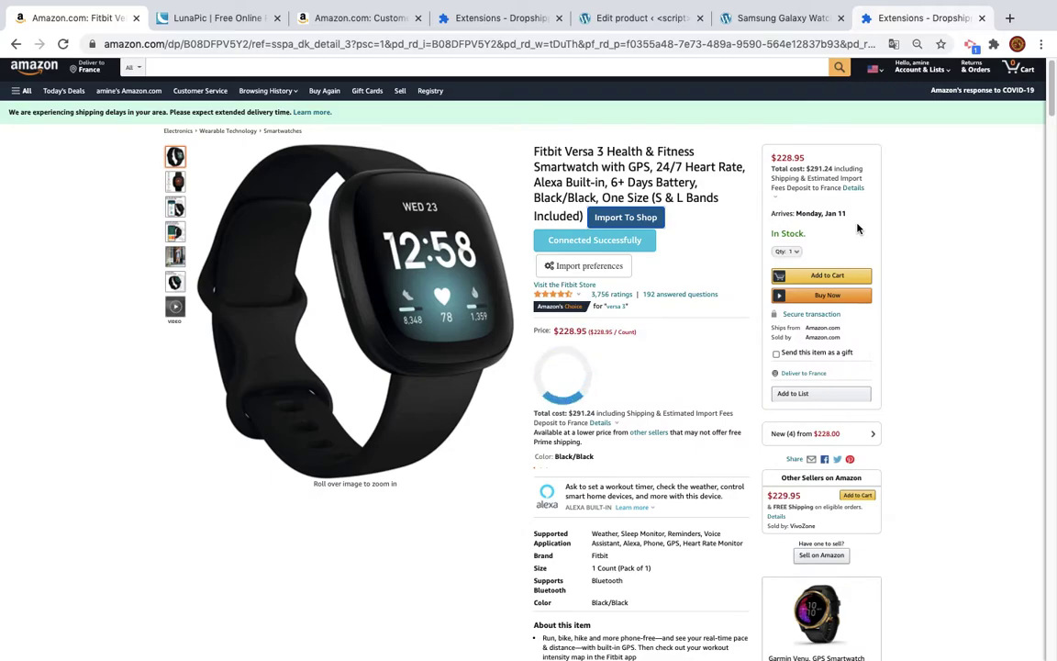
mouse_move(175, 231)
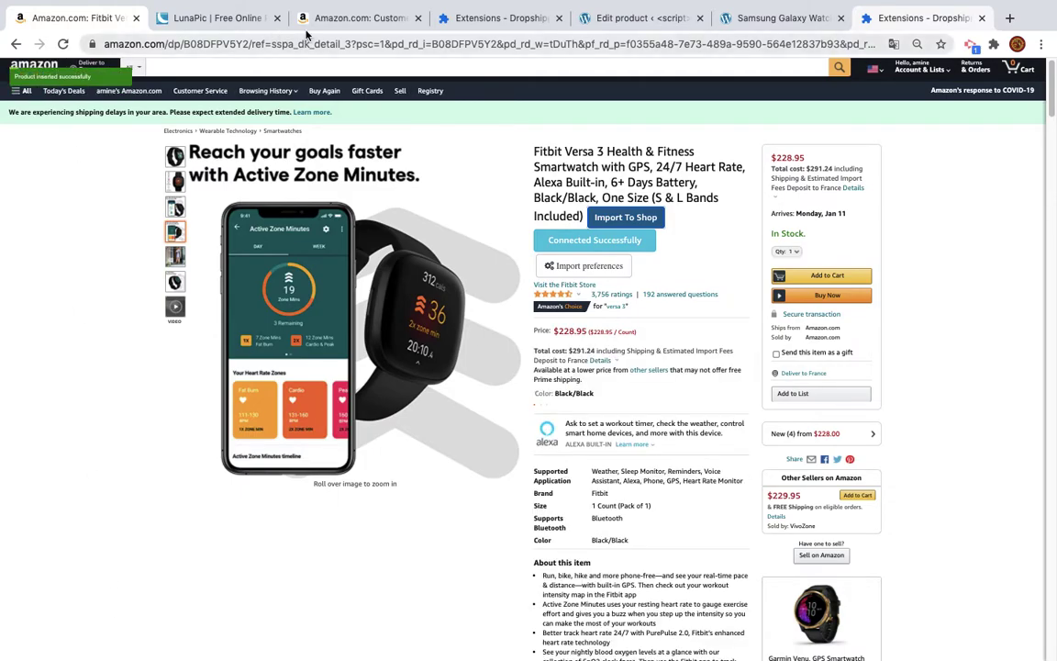
click(634, 17)
click(26, 221)
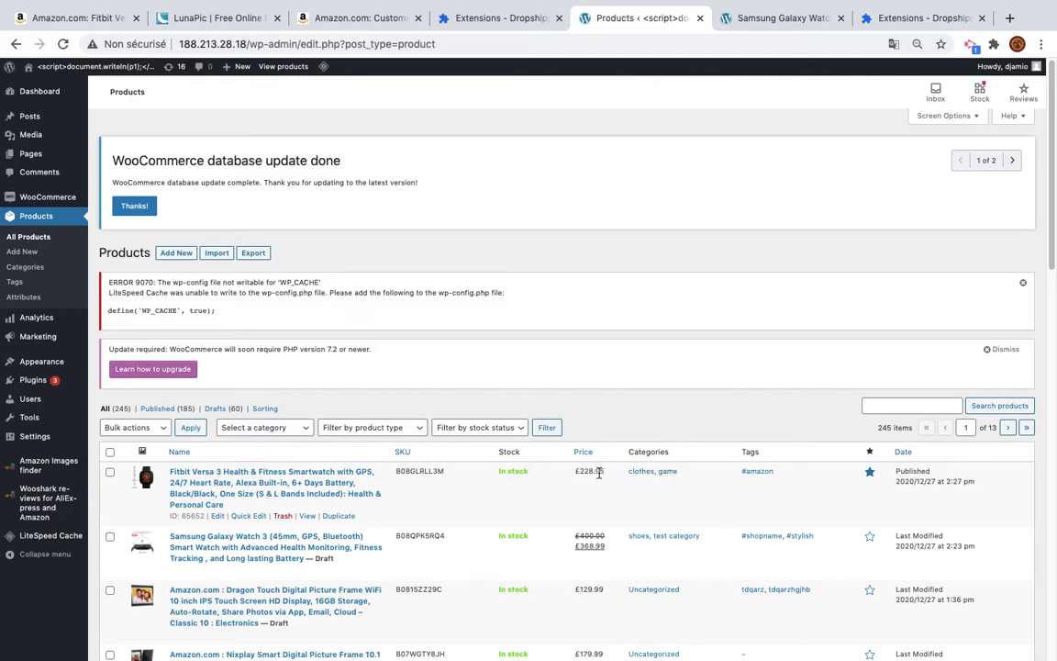
Open the Fitbit Versa 3 product, preview it on the storefront, and test Buy Right Now
click(336, 472)
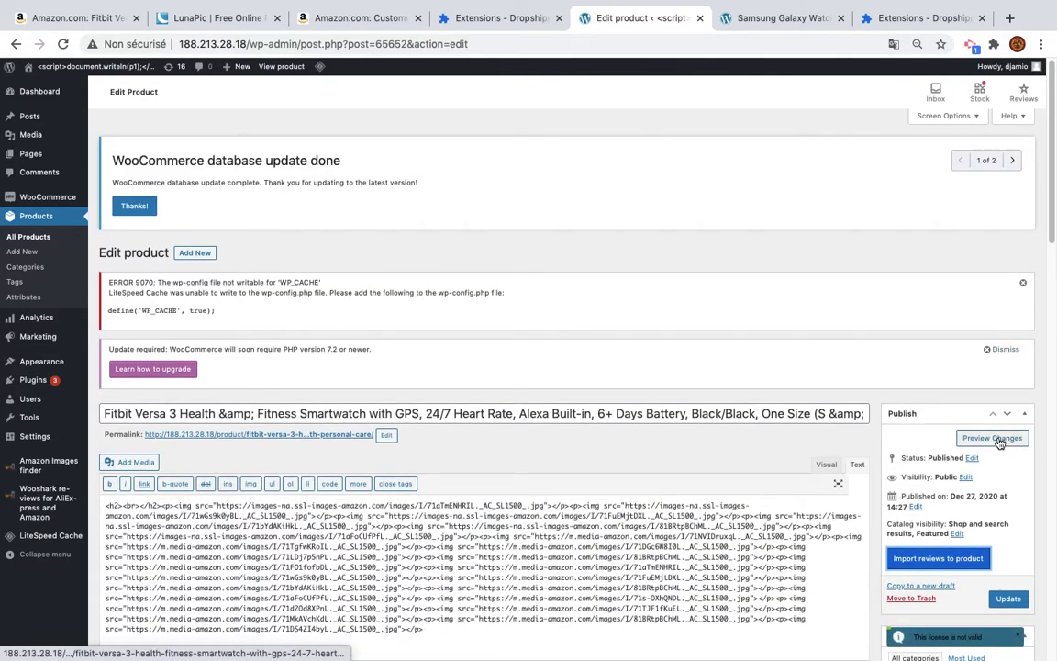
click(993, 438)
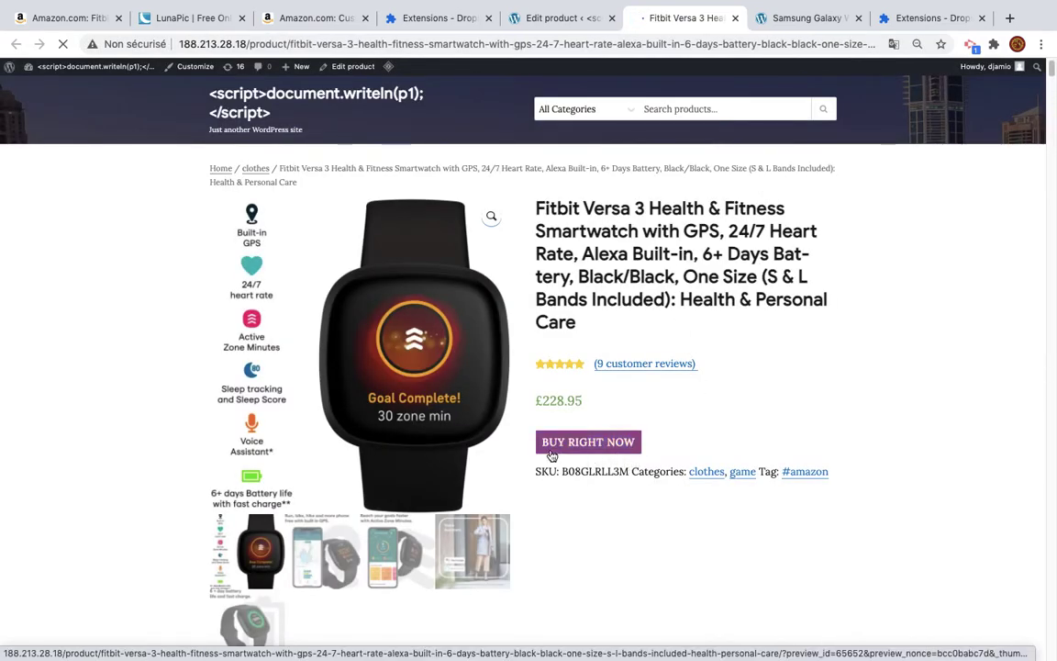
click(622, 444)
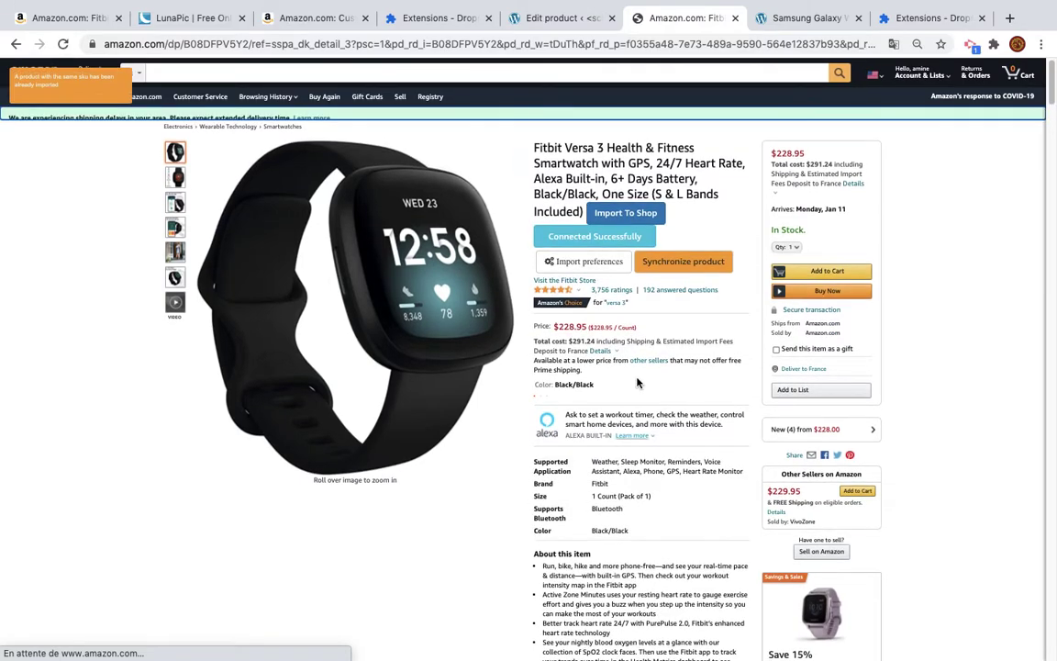
click(560, 18)
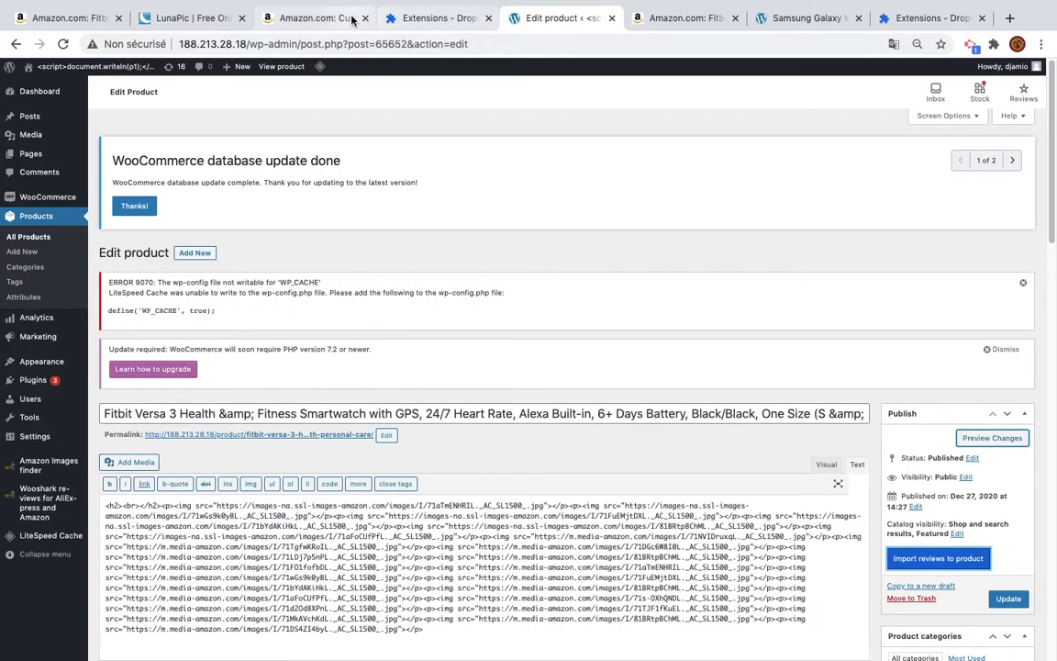
click(676, 27)
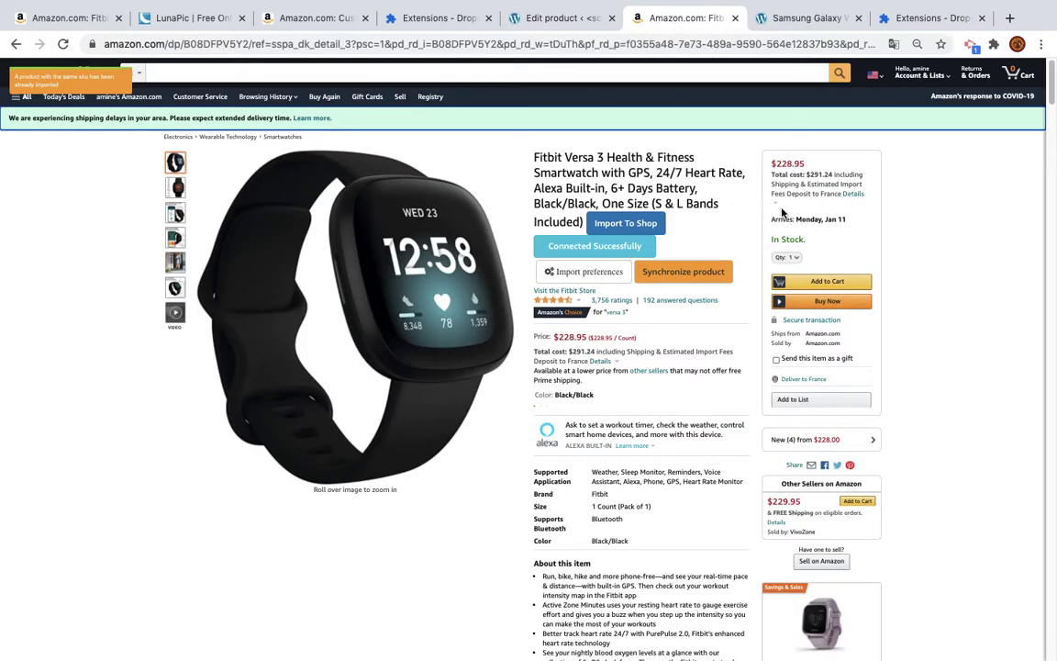
scroll(739, 389, down, 2)
scroll(738, 389, up, 2)
scroll(735, 392, down, 3)
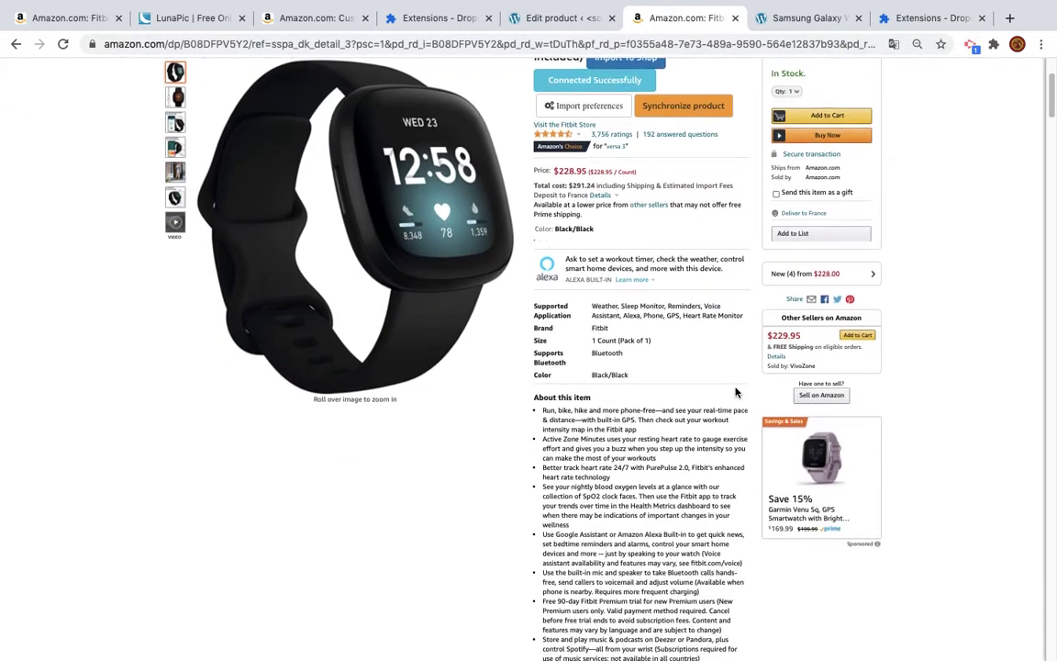
scroll(735, 392, up, 3)
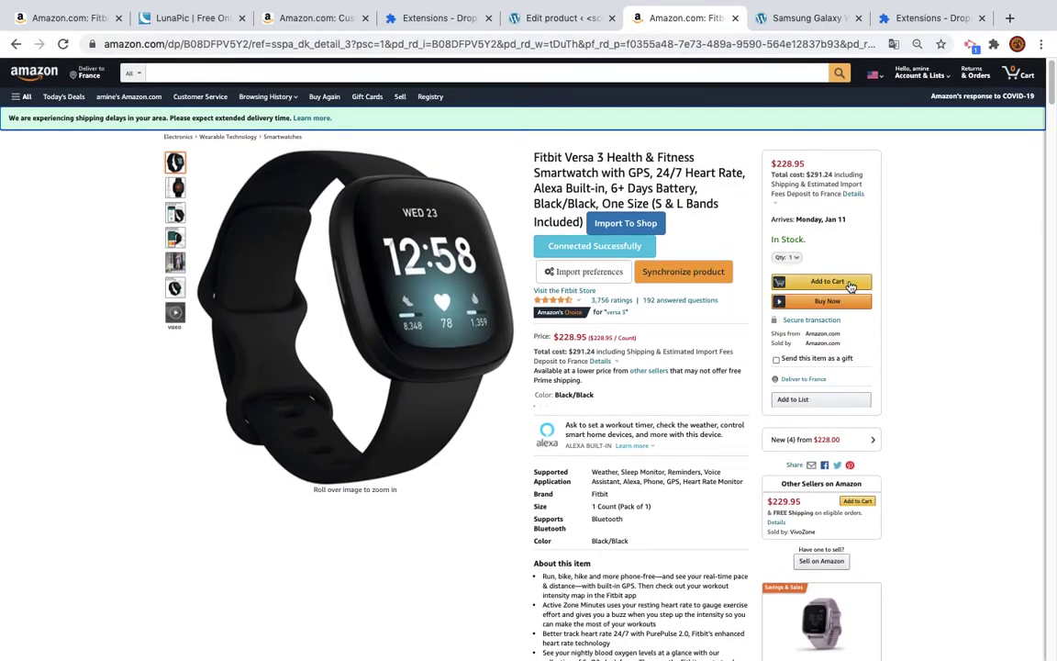
scroll(624, 349, down, 2)
scroll(661, 423, up, 2)
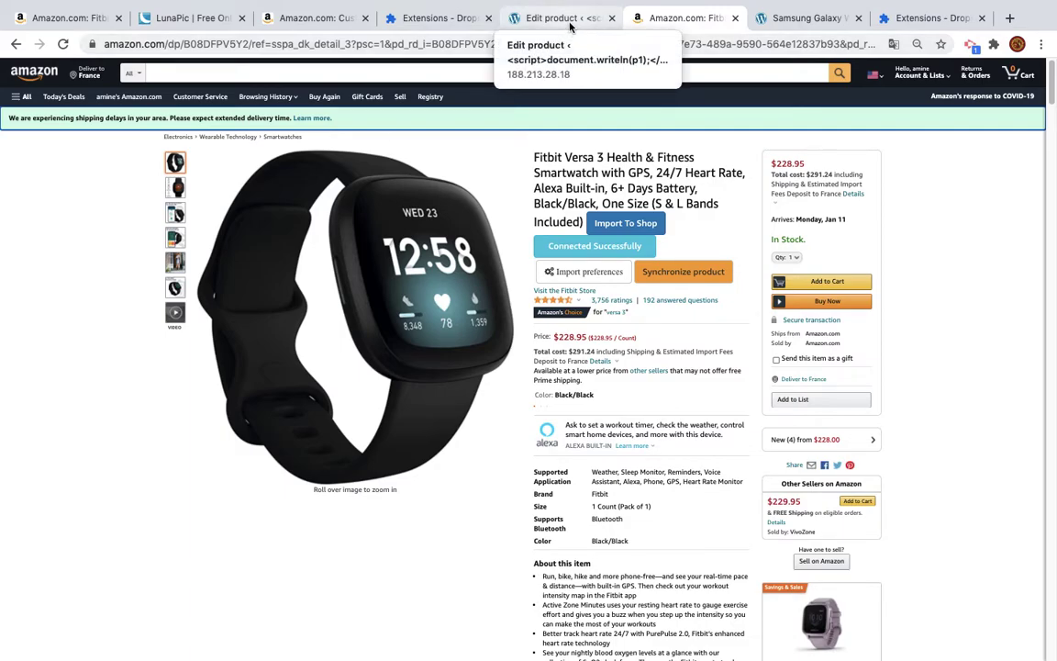
Move between the WordPress editor, extension options, and the Amazon reviews and product pages
click(570, 26)
click(904, 19)
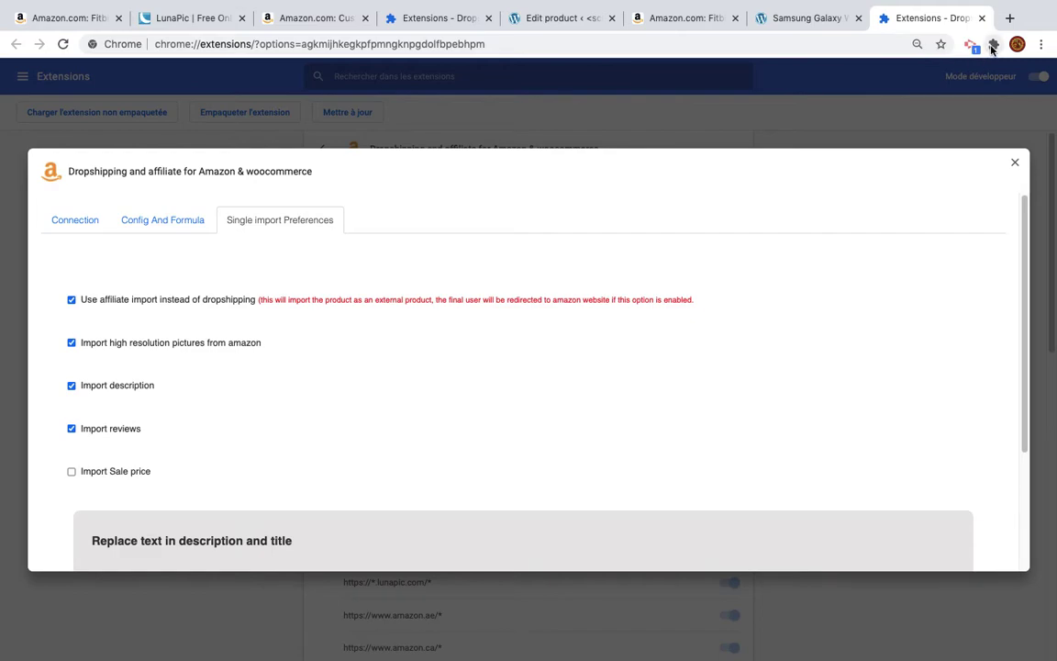
click(557, 17)
click(312, 18)
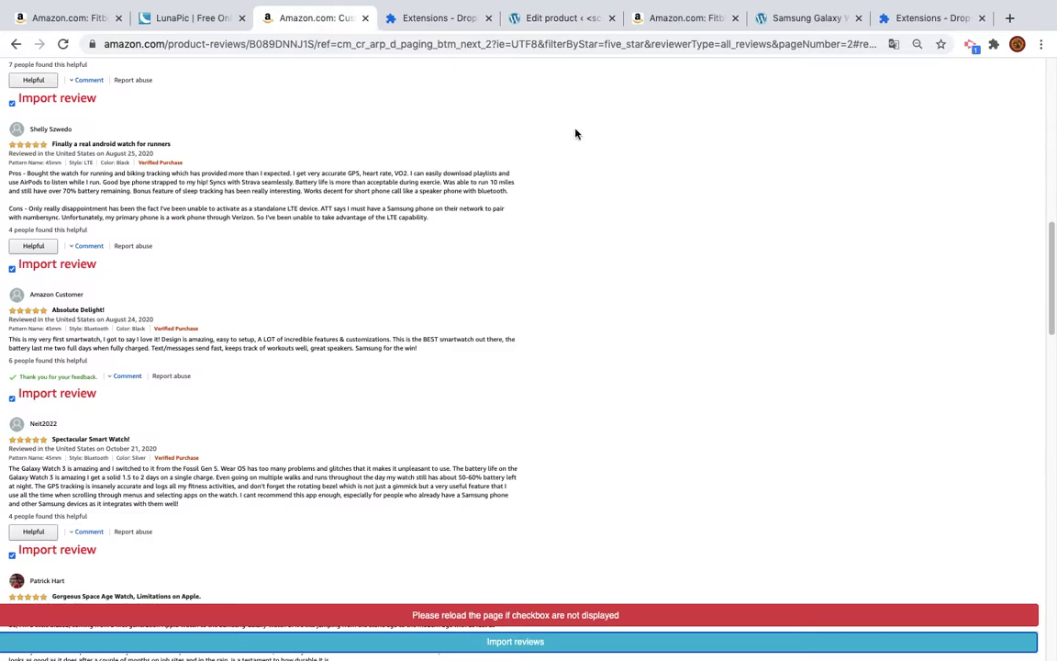
click(684, 18)
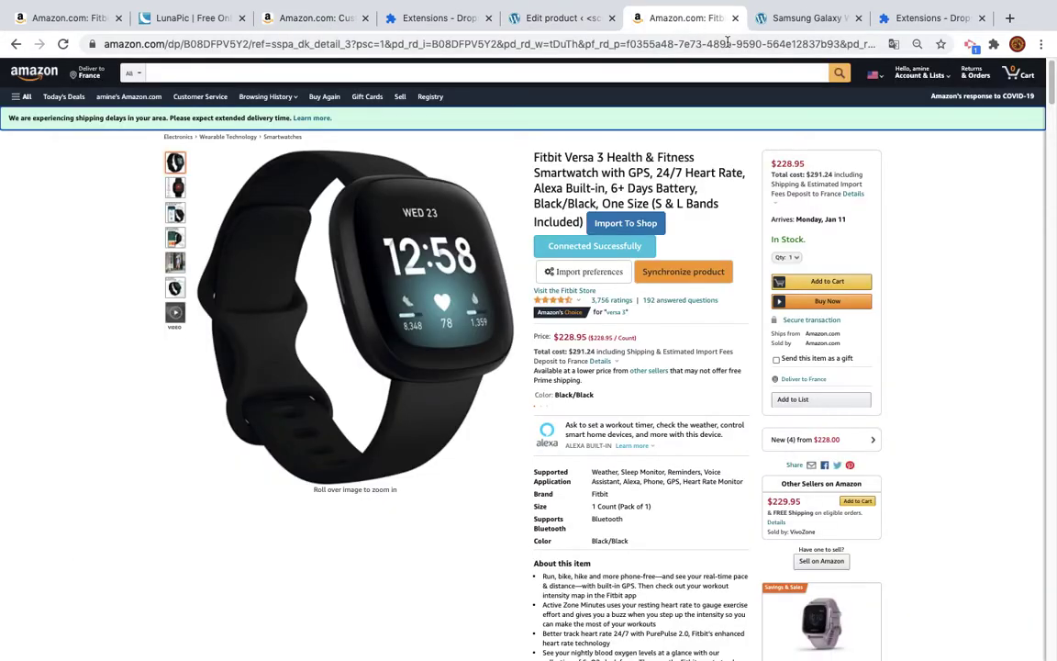
View the extension's Connection settings and select the store URL, then return to the product editor
click(587, 271)
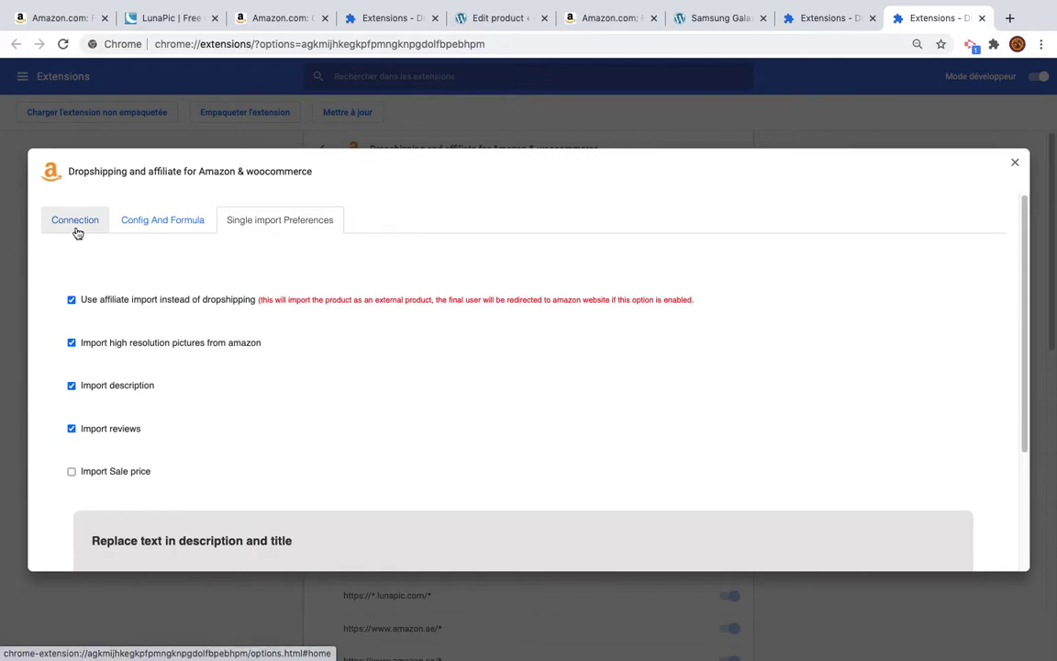
click(75, 230)
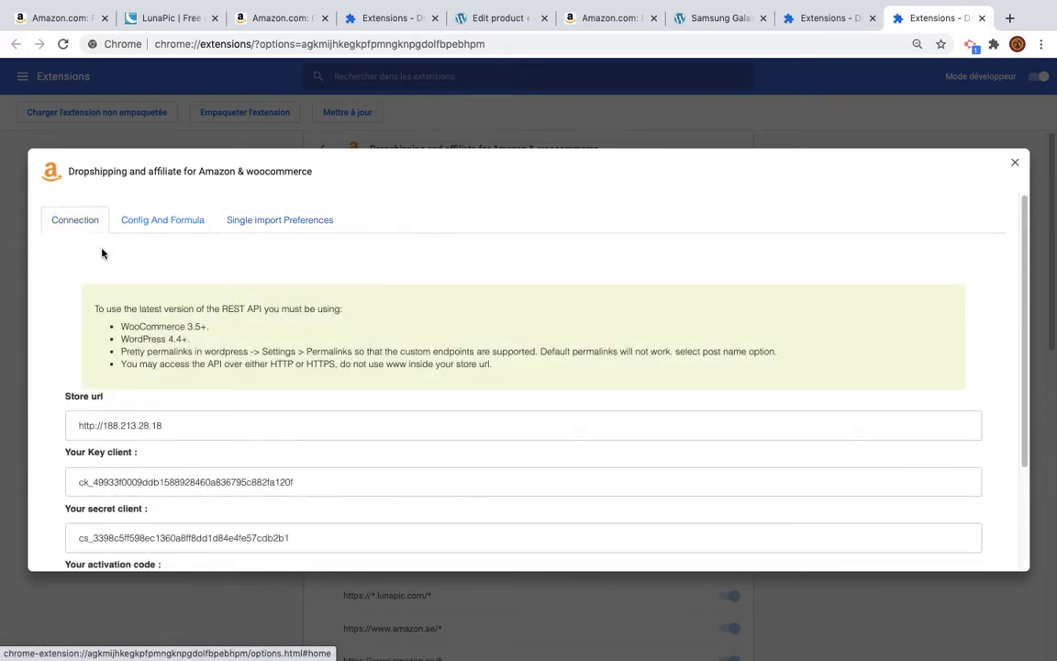
scroll(96, 239, down, 2)
drag(164, 336, 7, 325)
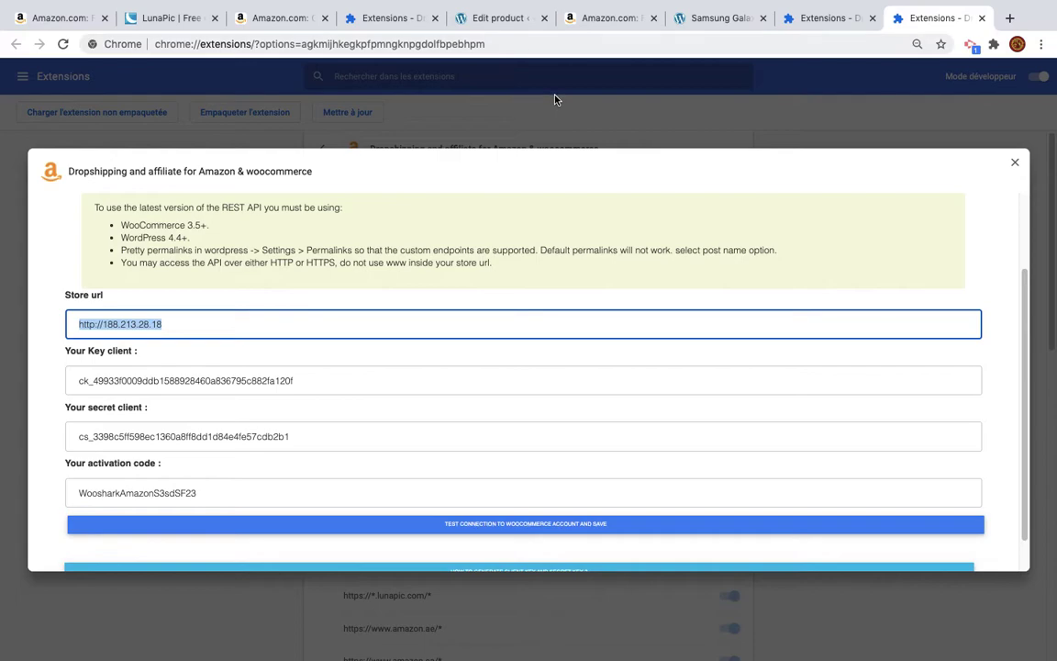
click(483, 25)
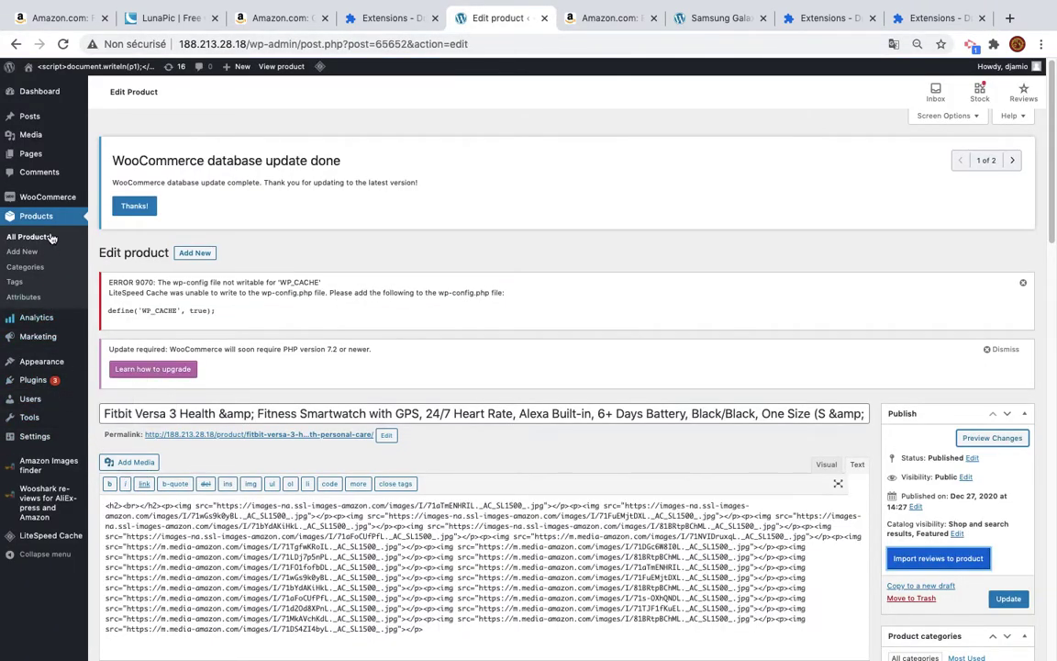
Generate a Read/Write WooCommerce REST API key with the description 'test'
mouse_move(50, 198)
click(115, 295)
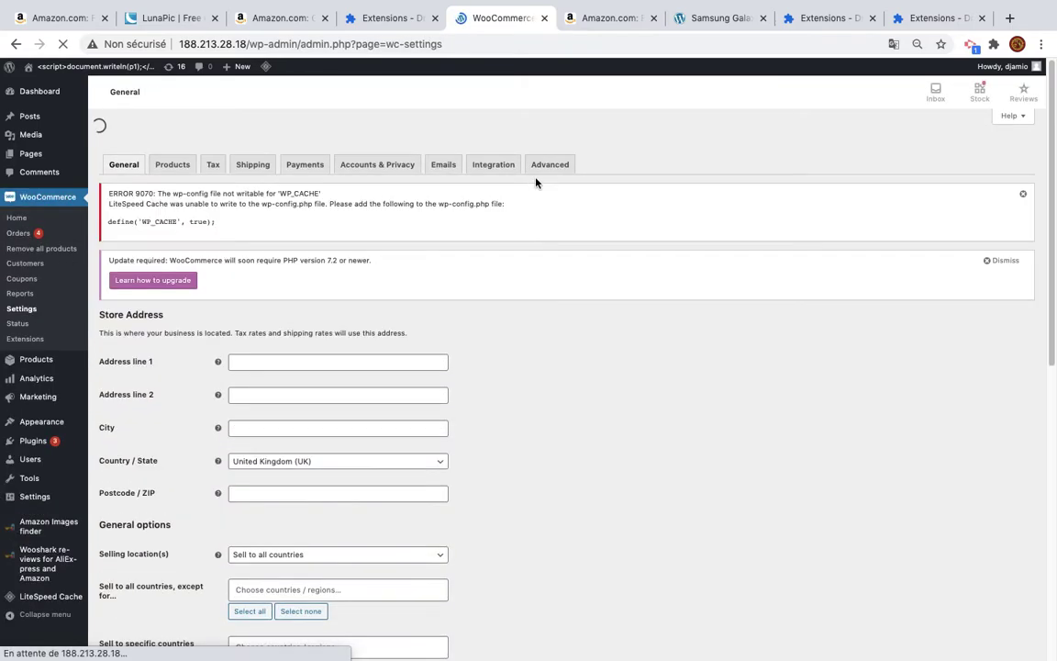
click(554, 263)
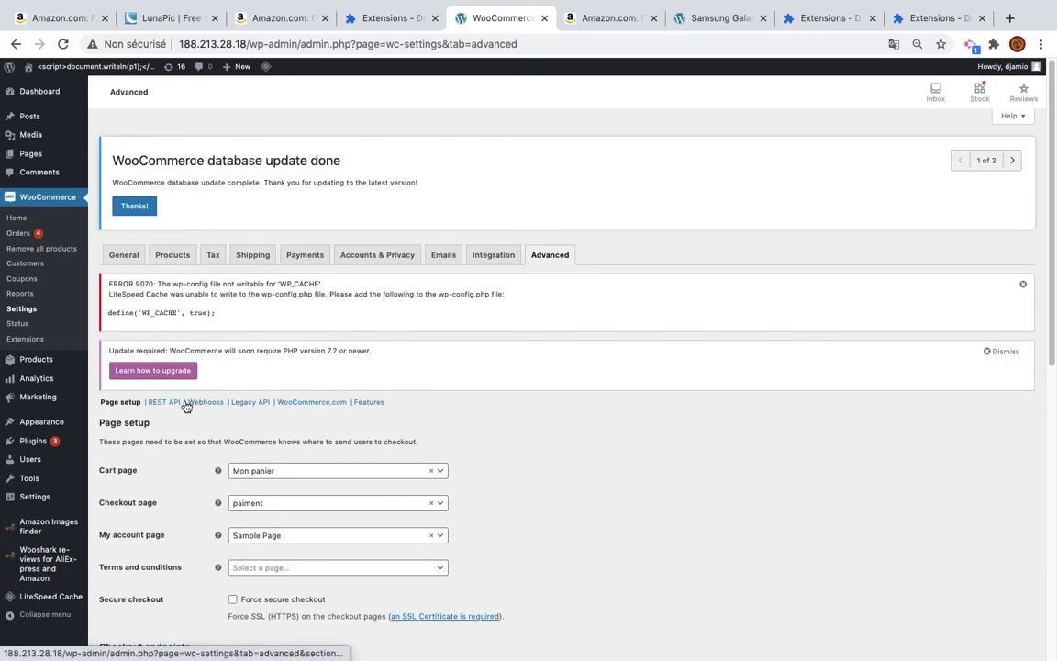
click(180, 402)
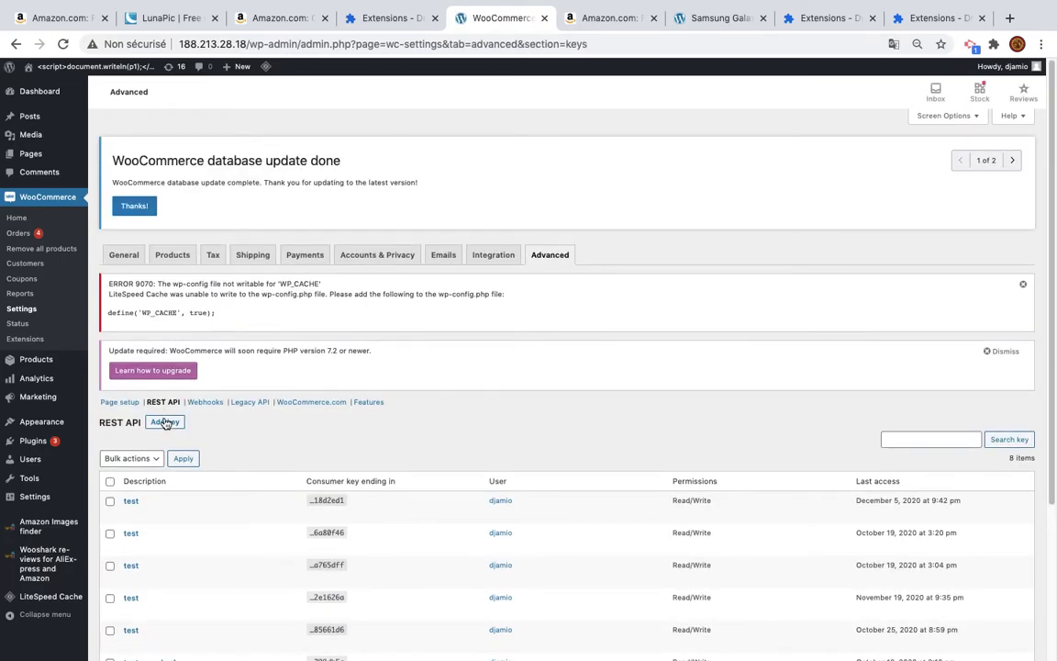
click(165, 422)
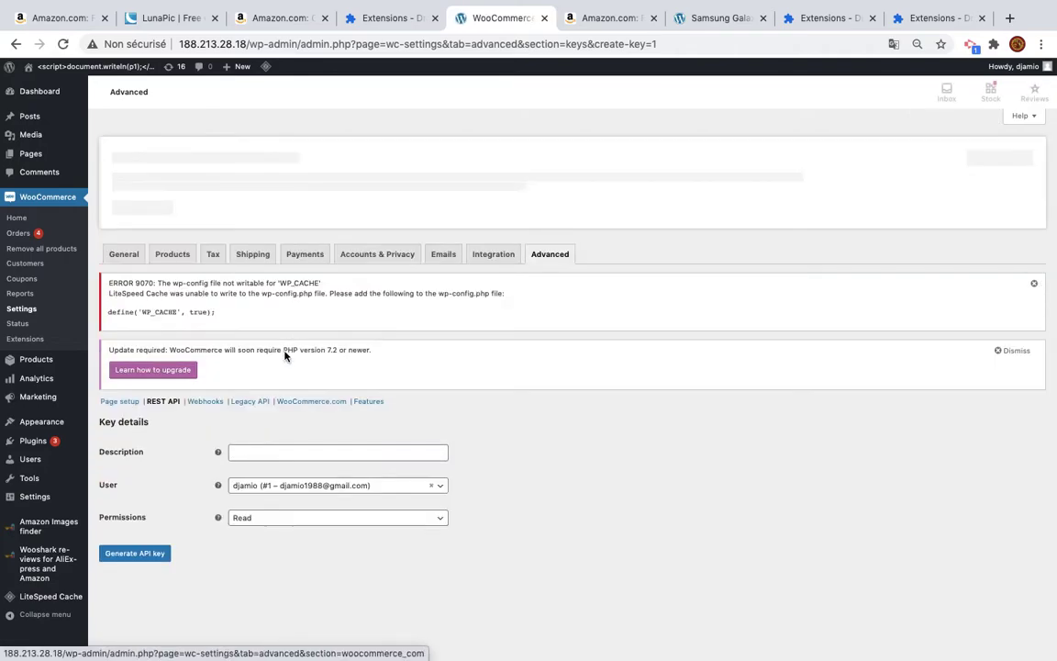
click(263, 447)
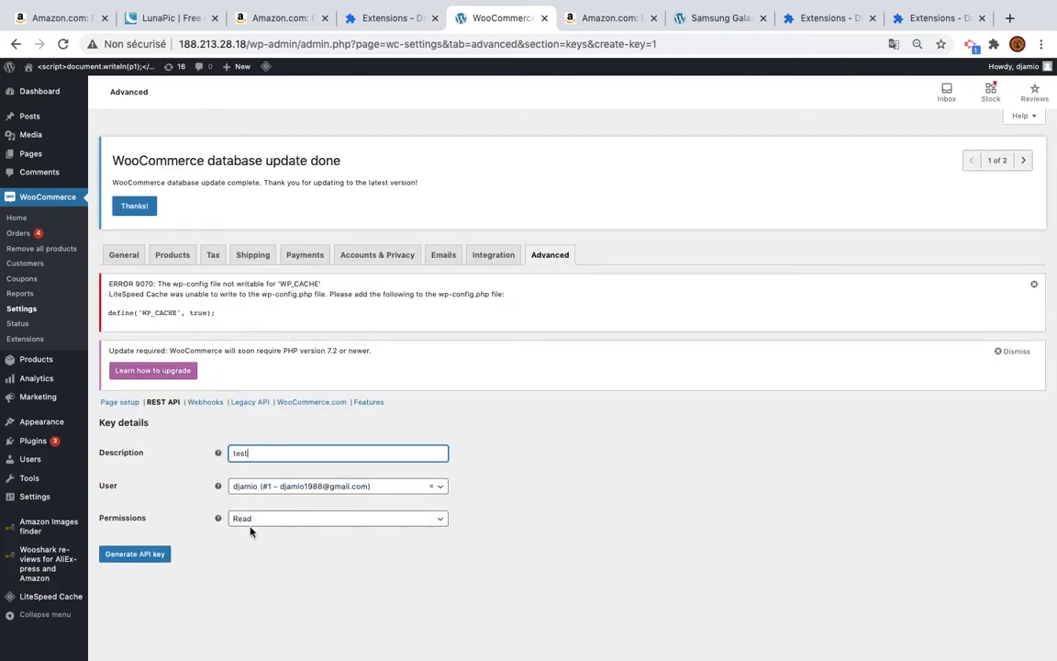
click(276, 519)
click(255, 571)
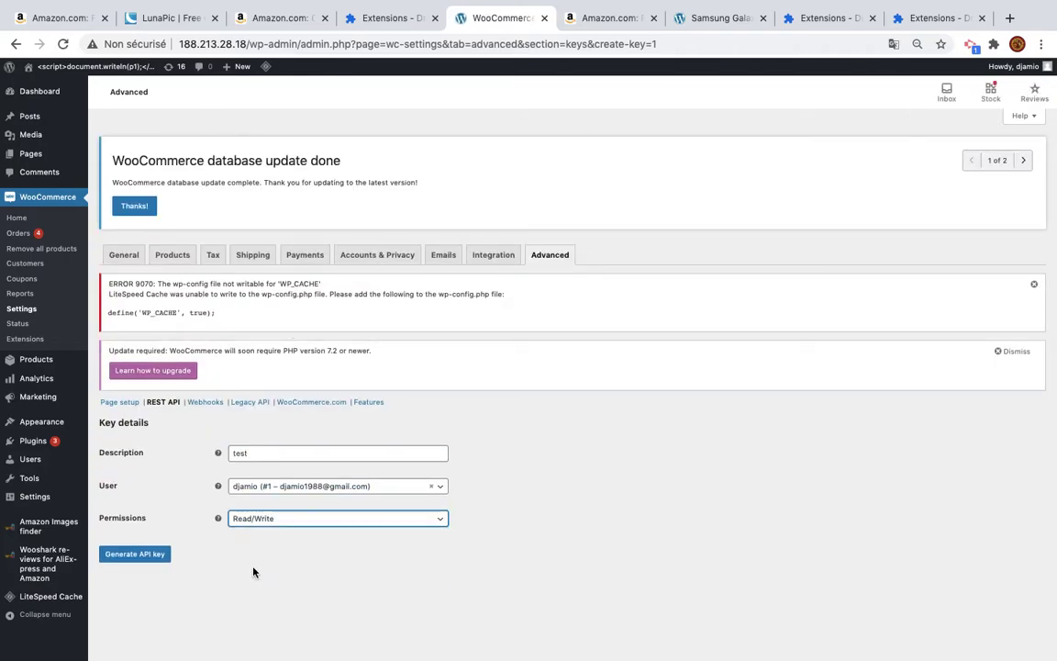
click(138, 554)
Replace the extension's key client value with the new consumer key
click(500, 481)
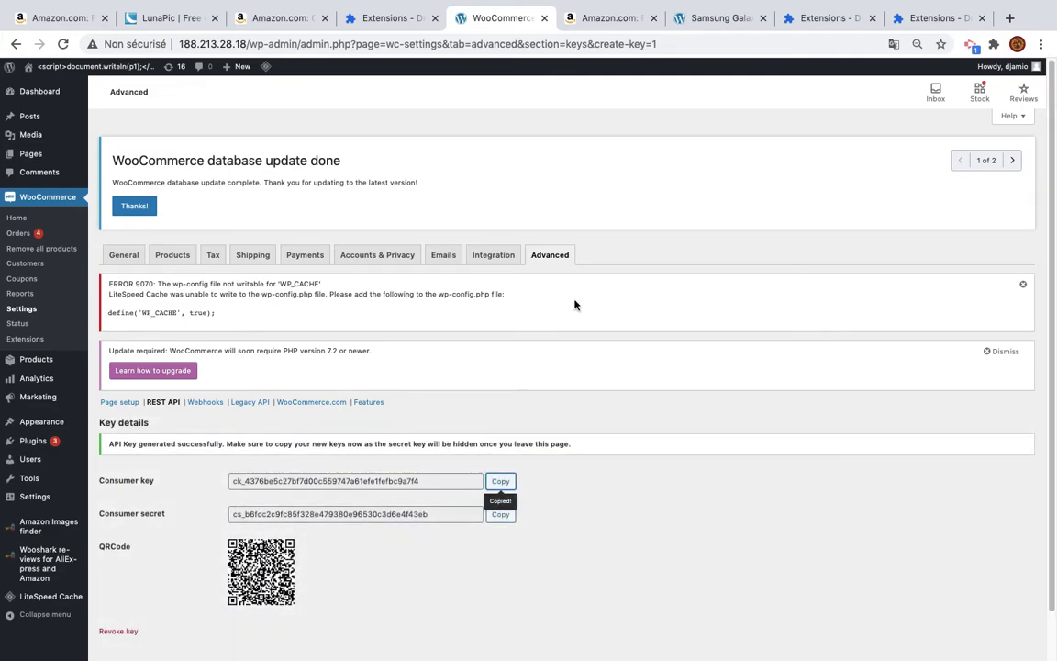
click(932, 18)
click(309, 380)
key(super+a)
Replace the extension's secret client value with the new consumer secret
click(496, 27)
click(500, 514)
click(932, 17)
click(310, 436)
key(super+a)
key(super+v)
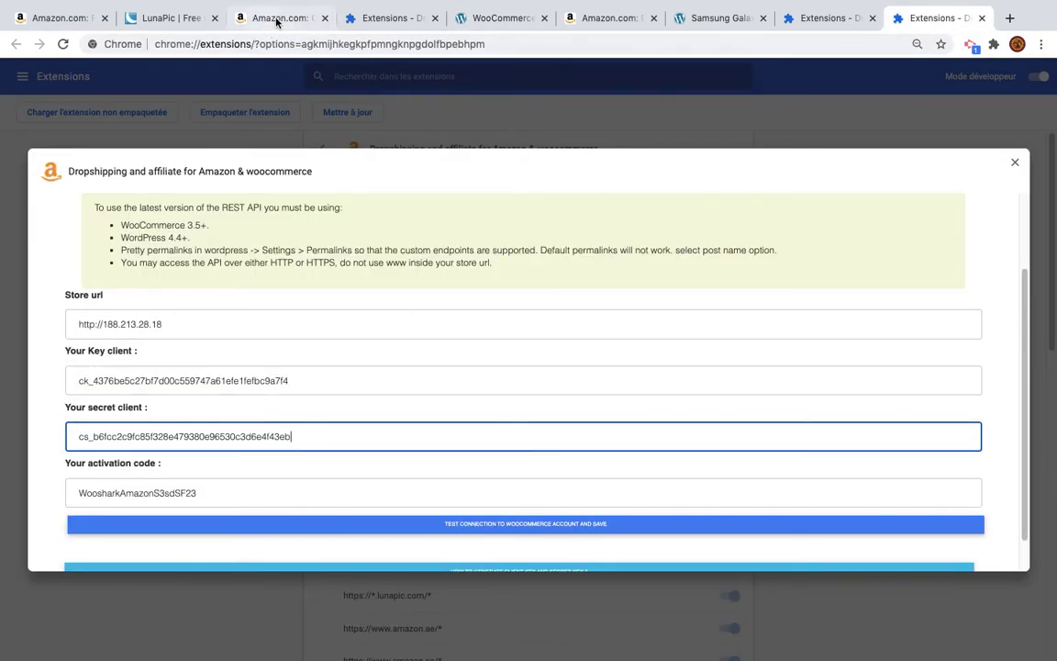
click(496, 18)
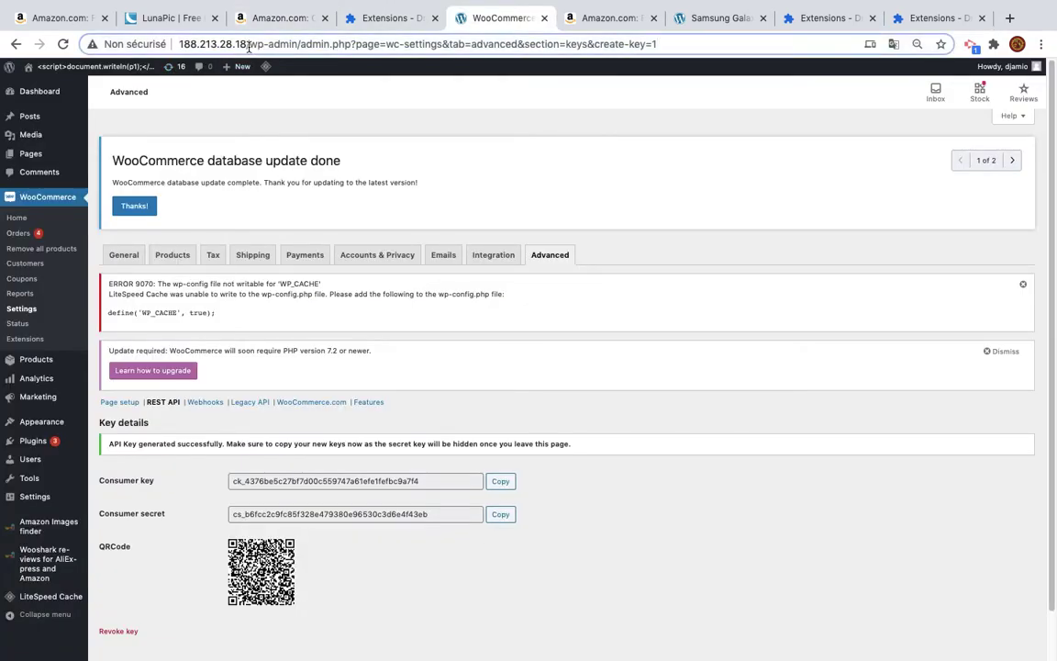
drag(248, 46, 91, 37)
key(super+Right)
drag(247, 44, 106, 42)
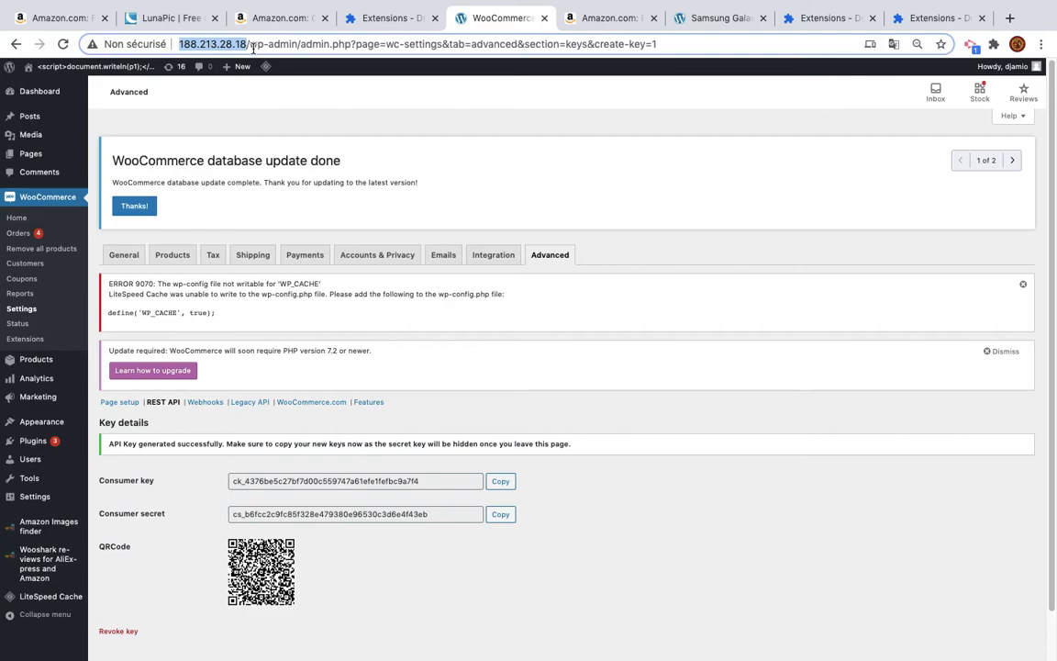
click(914, 18)
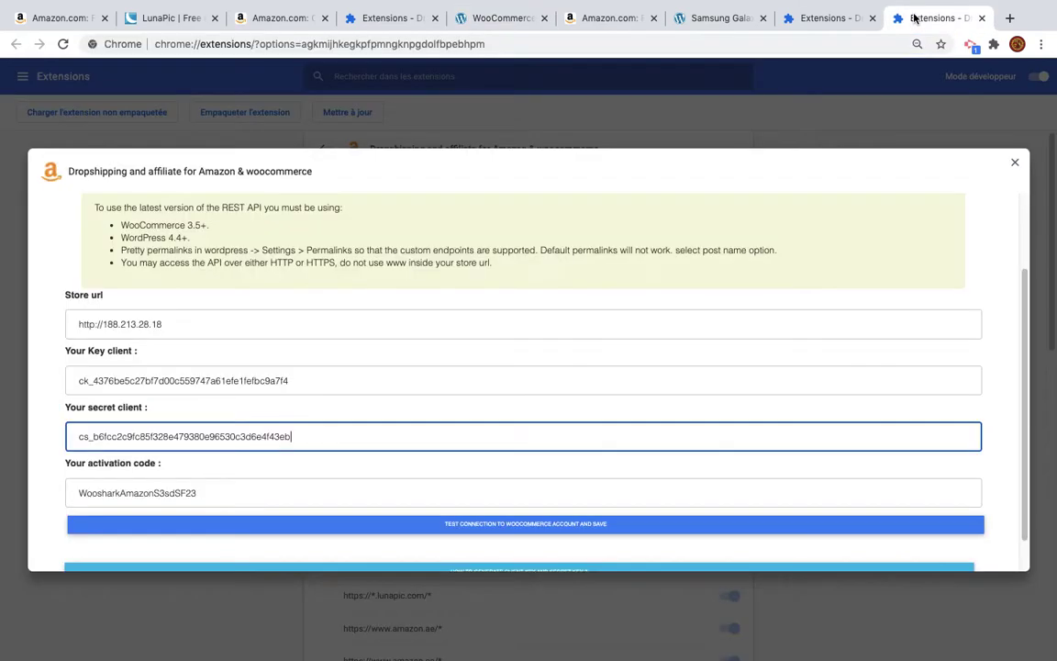
click(128, 332)
key(super+a)
key(super+v)
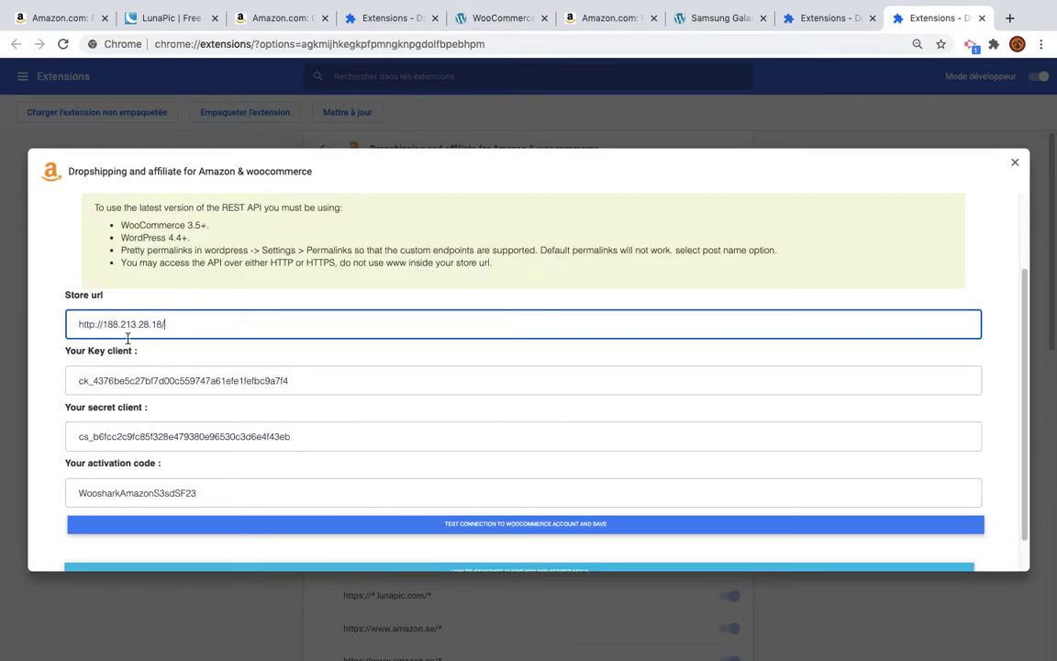
Delete the activation code, then test the connection and save the settings
drag(94, 324, 36, 327)
drag(246, 493, 2, 486)
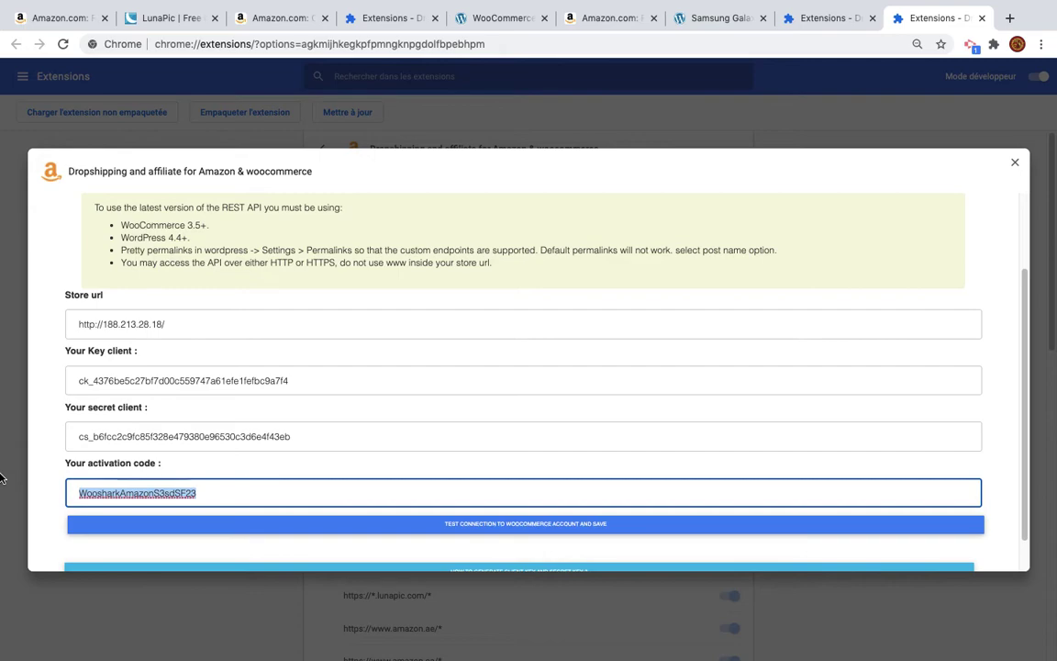
key(BackSpace)
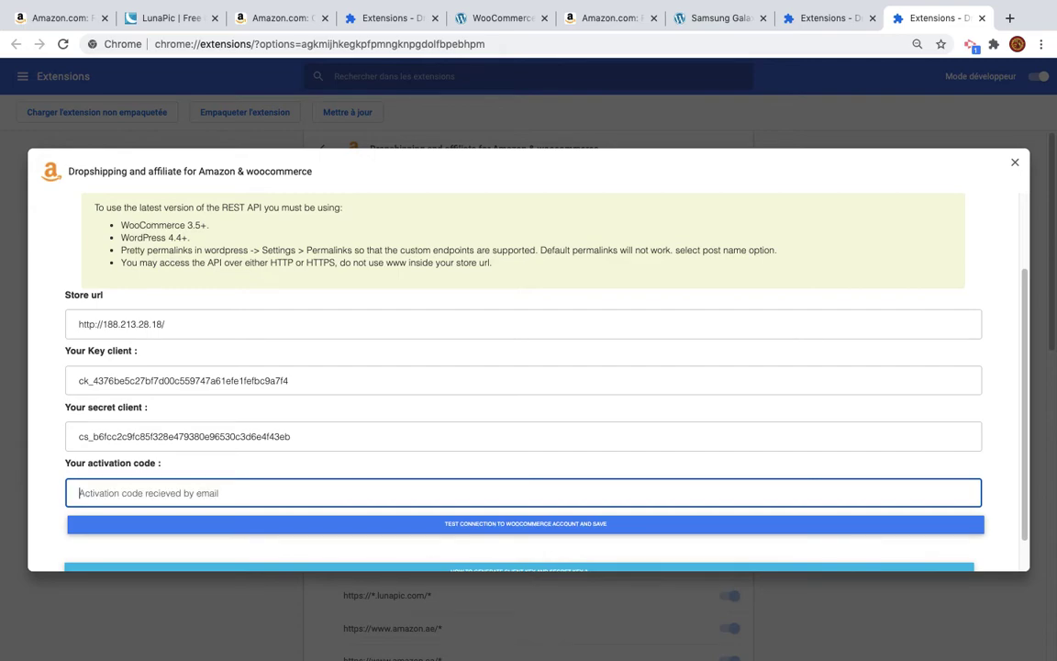
scroll(363, 502, down, 2)
click(461, 490)
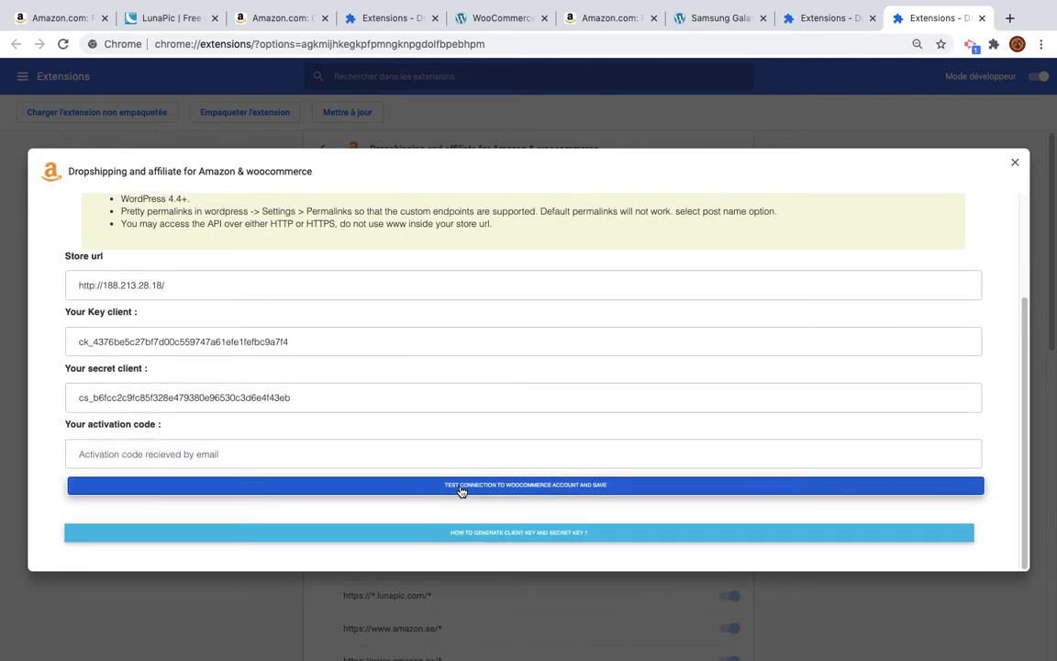
scroll(462, 490, down, 3)
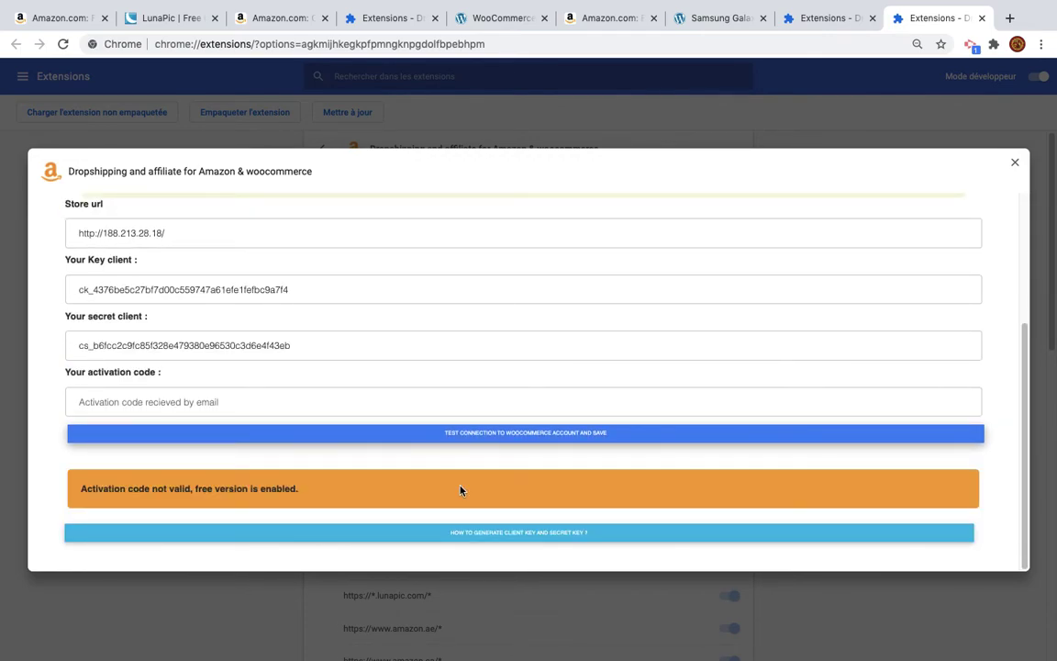
click(601, 18)
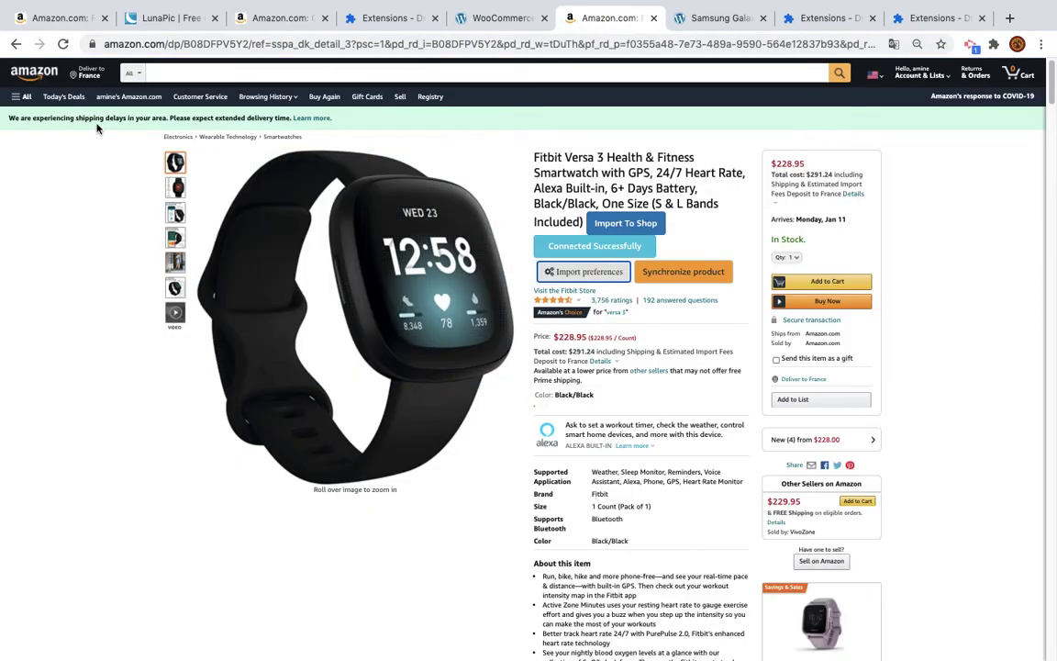
Open the Fitbit metal bands product page, then load wooshark.com in a new tab
scroll(546, 431, down, 4)
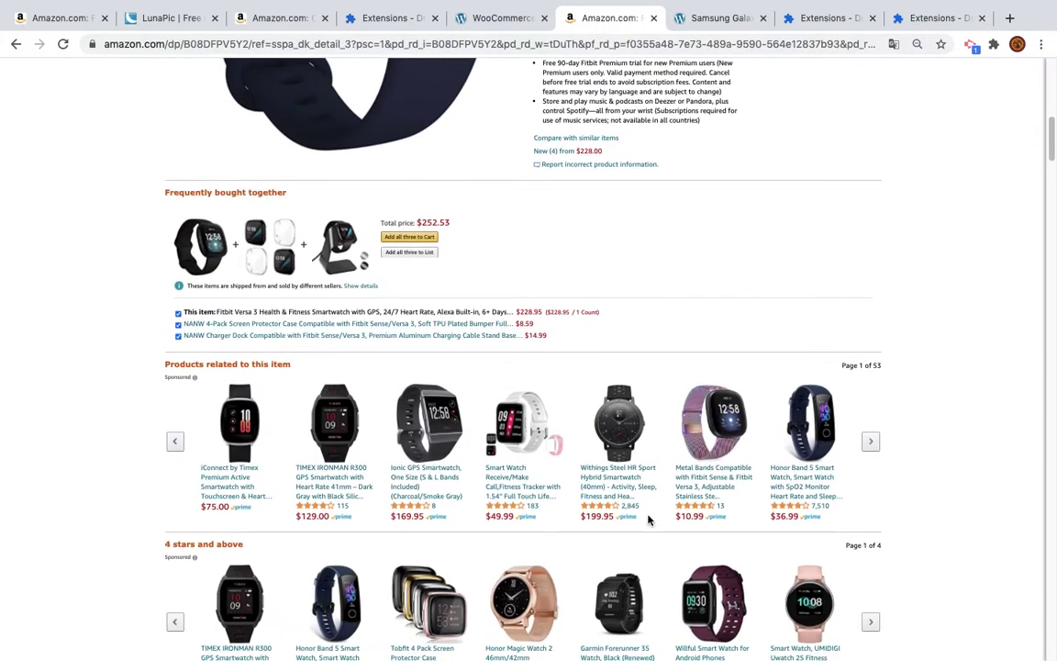
click(739, 413)
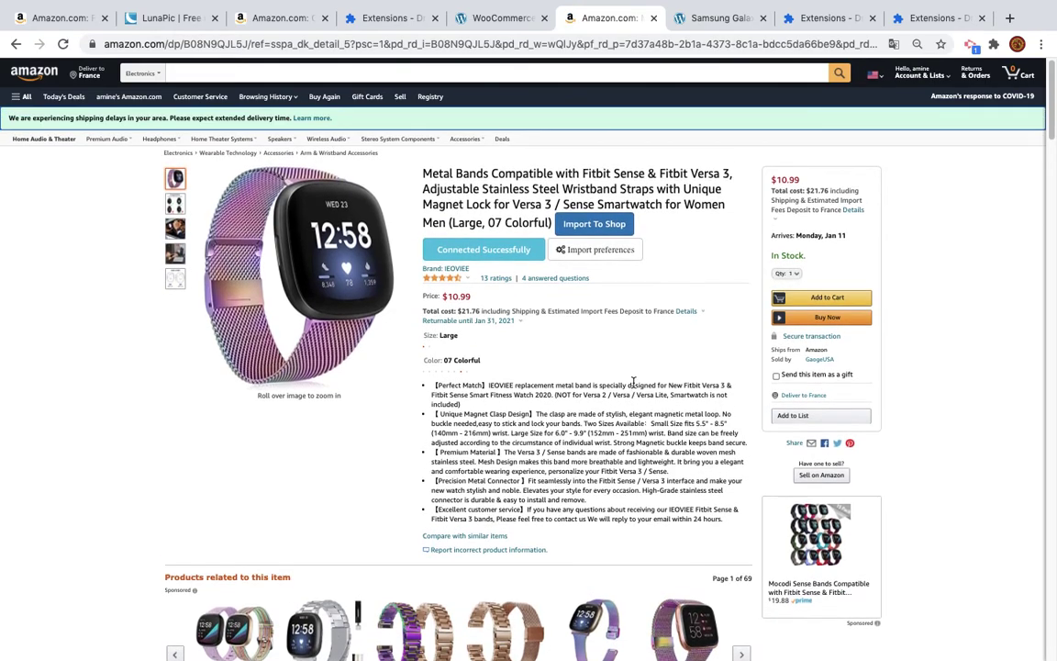
click(1009, 17)
text(wooshark.com)
key(Return)
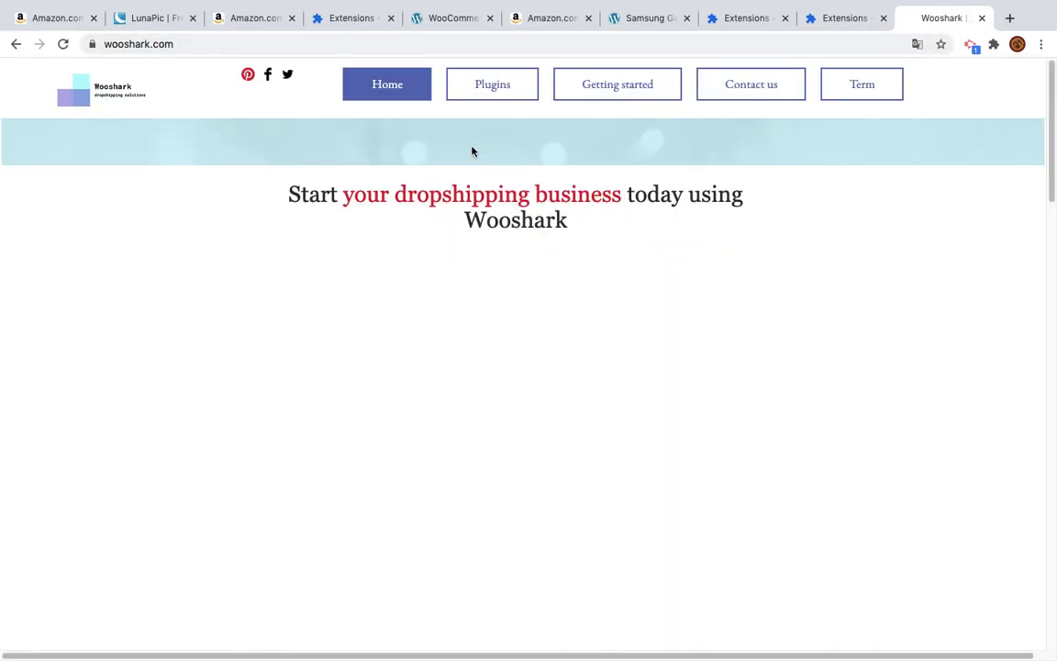
Browse the Wooshark plugins page and wooshark.com/amazon, then return to Single import Preferences
scroll(519, 404, down, 10)
scroll(519, 408, up, 10)
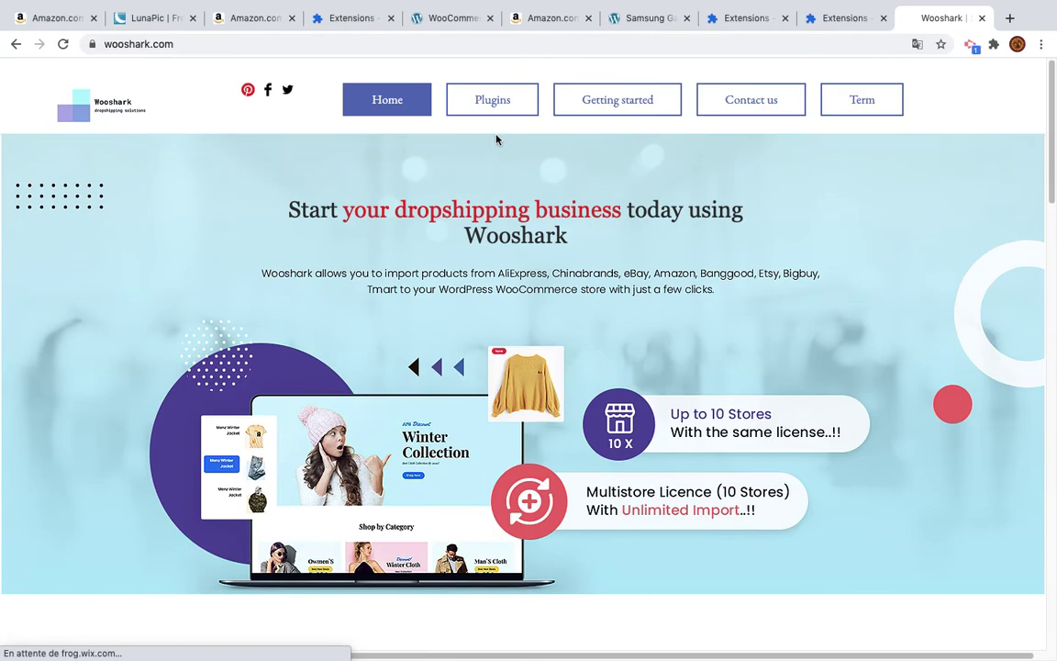
click(492, 84)
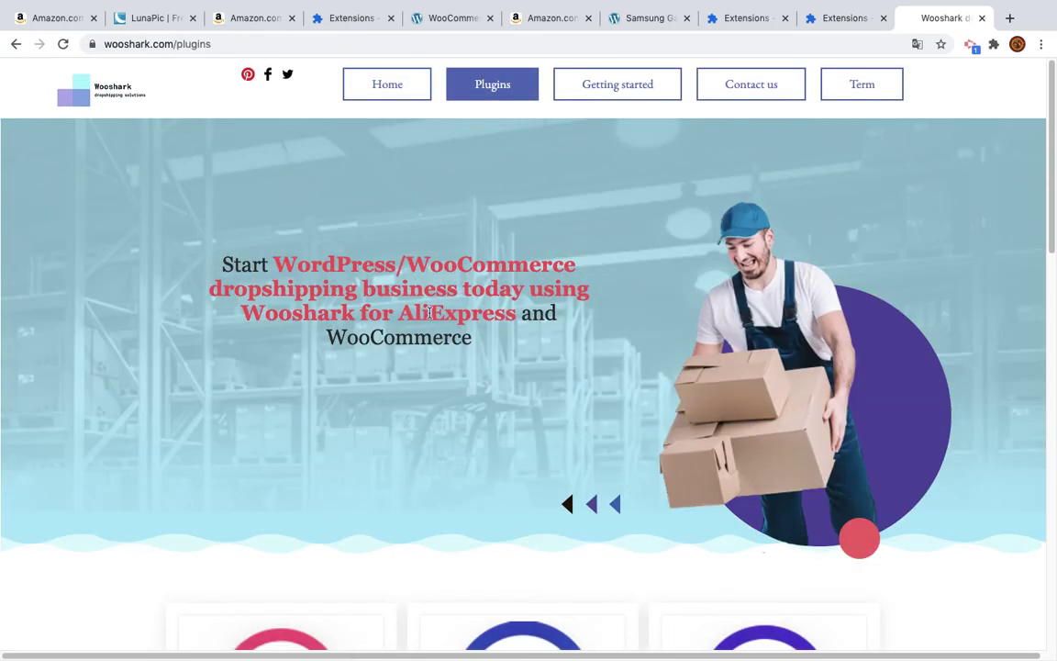
click(179, 43)
double_click(243, 43)
text(amazon)
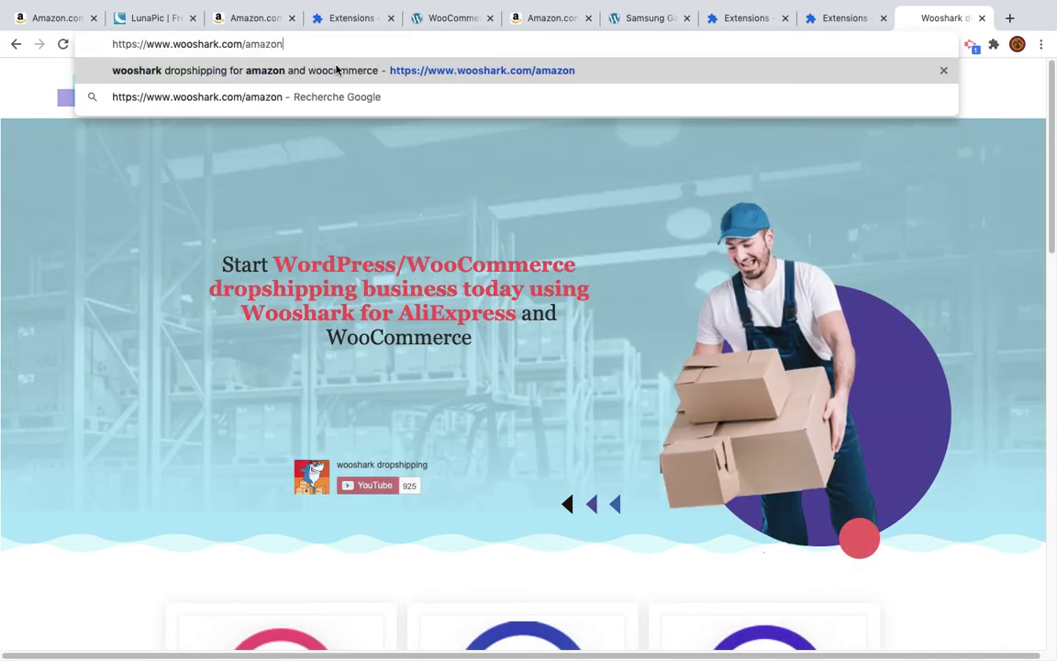
key(Return)
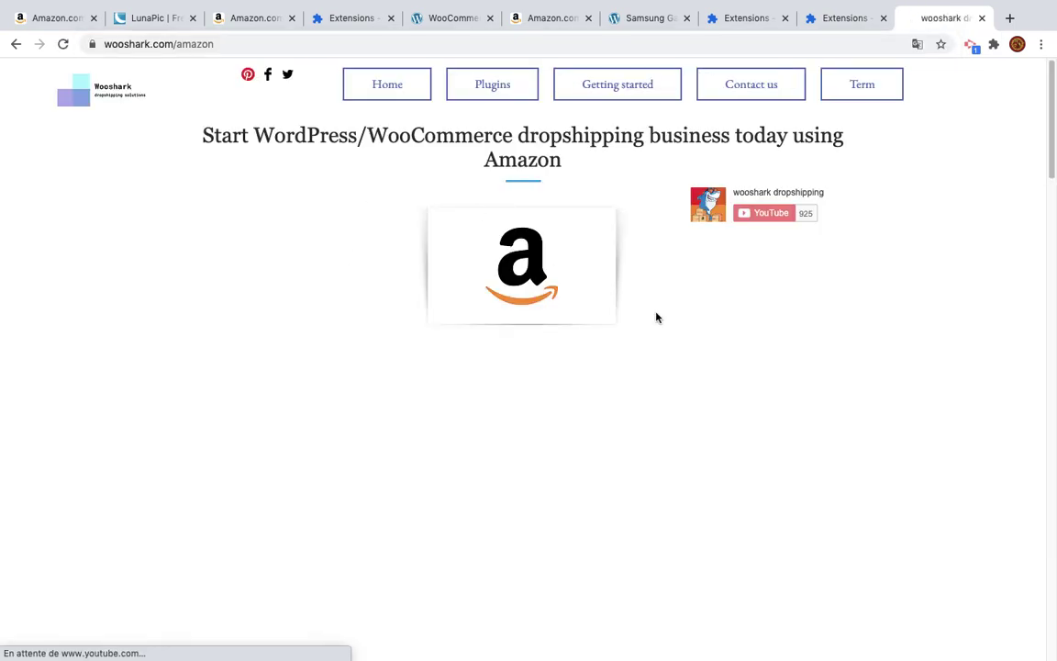
click(800, 17)
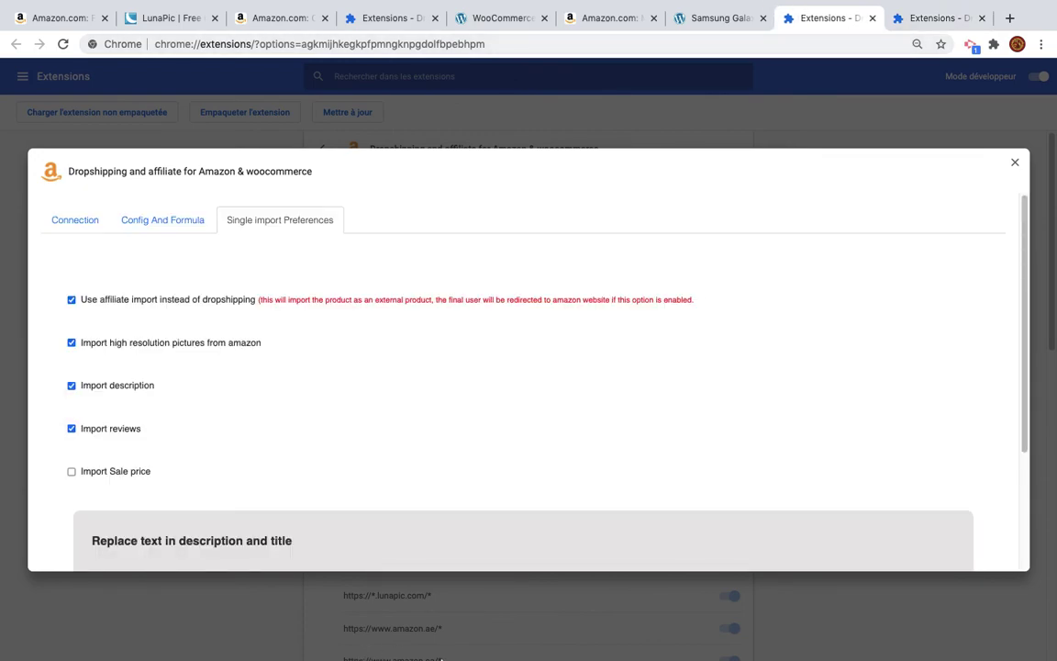